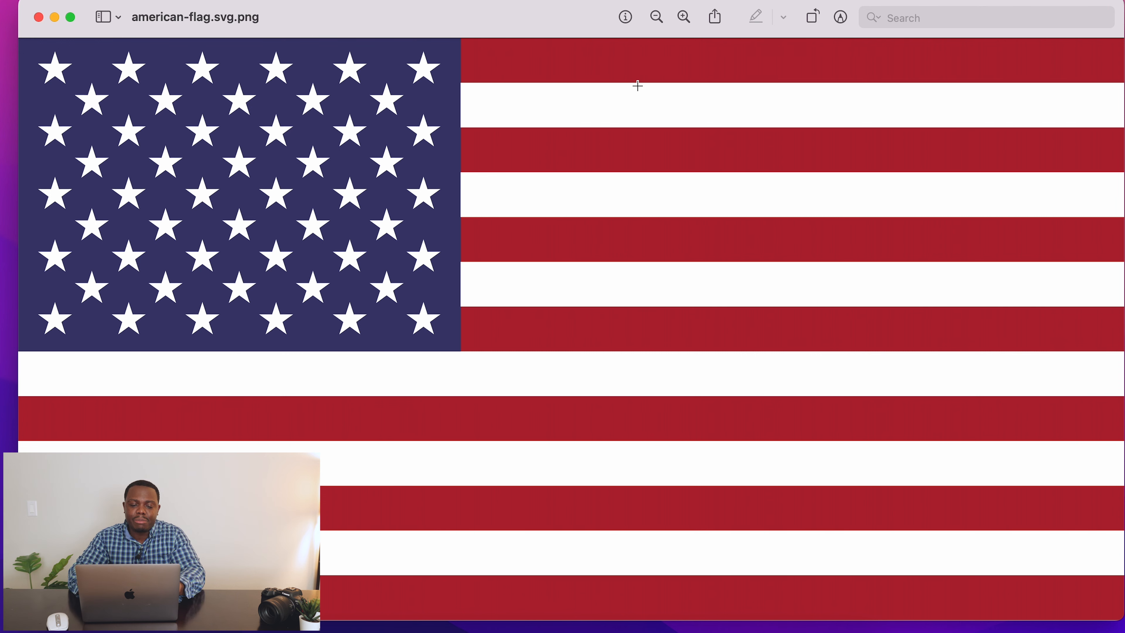
Step: Close the flag preview, view the fabric photo _R5_8897.jpg and close it again
left_click_drag(476, 28, 557, 80)
left_click(127, 79)
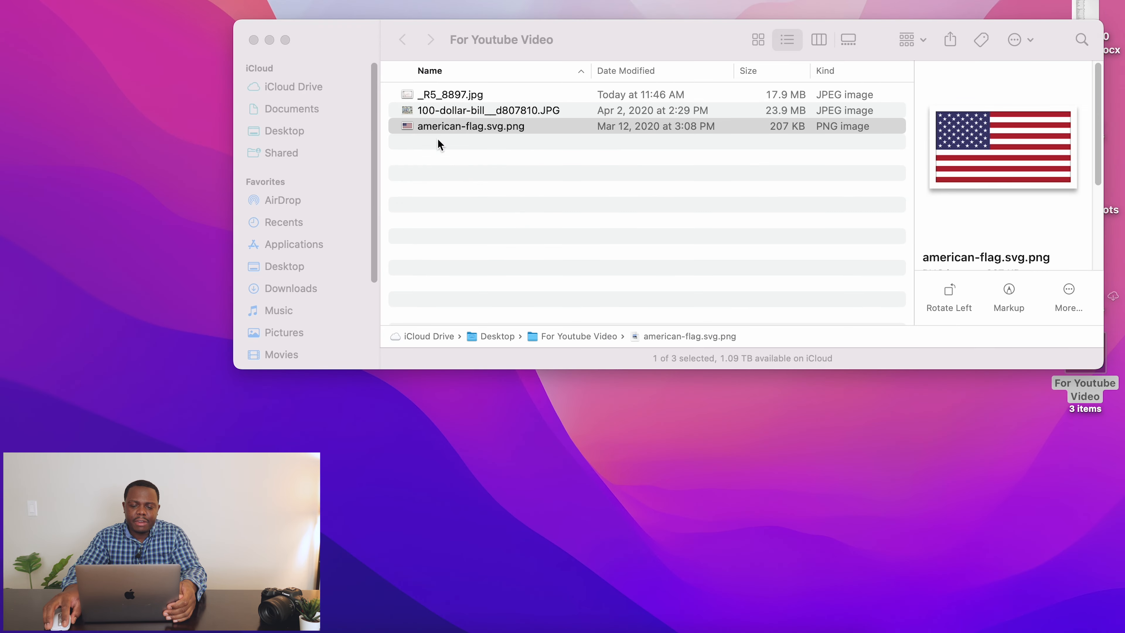
double_click(518, 95)
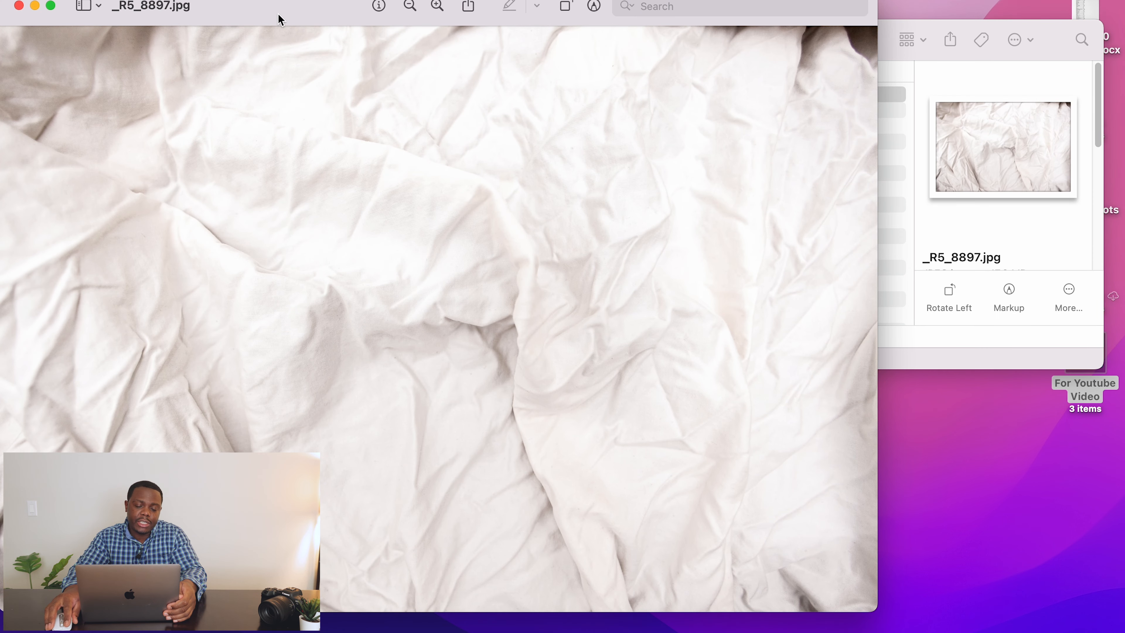
left_click_drag(278, 19, 345, 15)
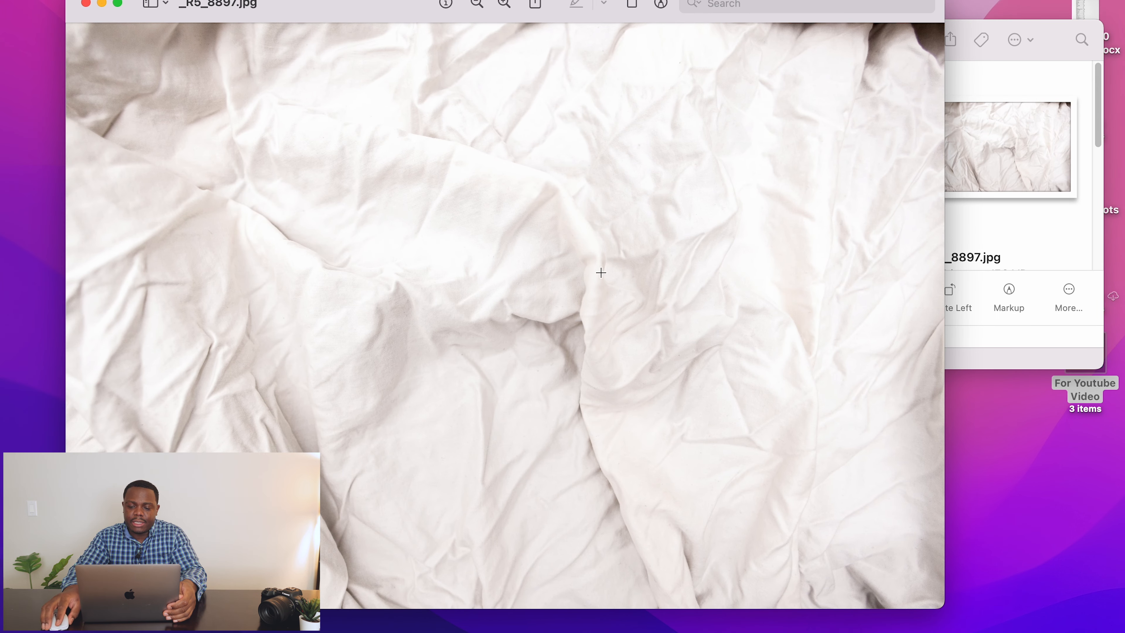
left_click(86, 5)
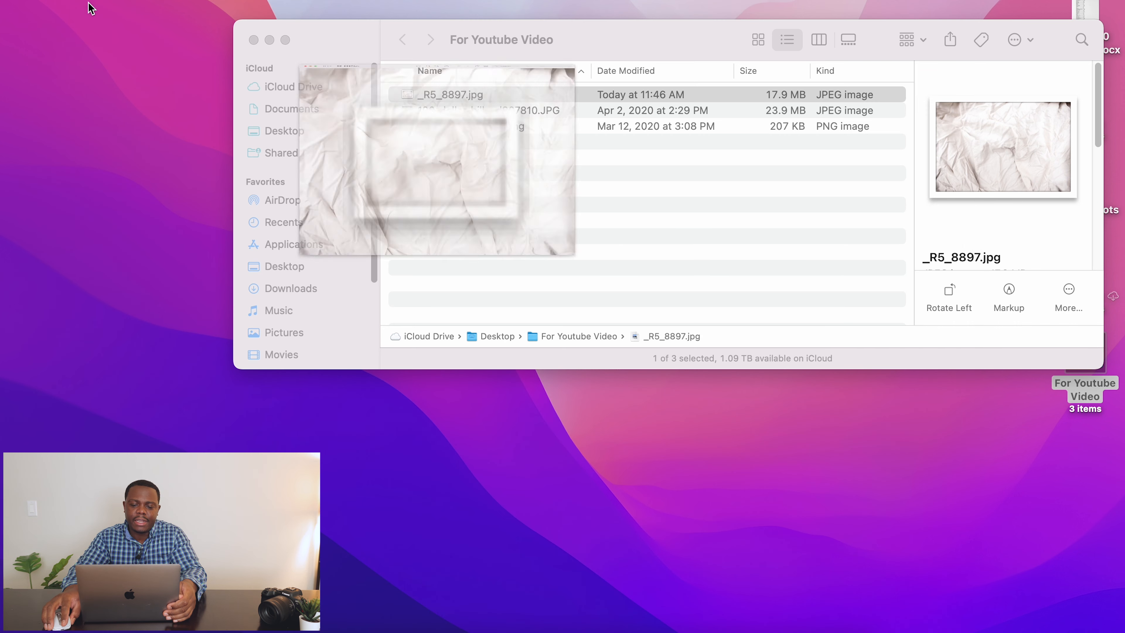
Step: View the image 100-dollar-bill__d807810.JPG and close its preview
left_click(553, 117)
double_click(553, 115)
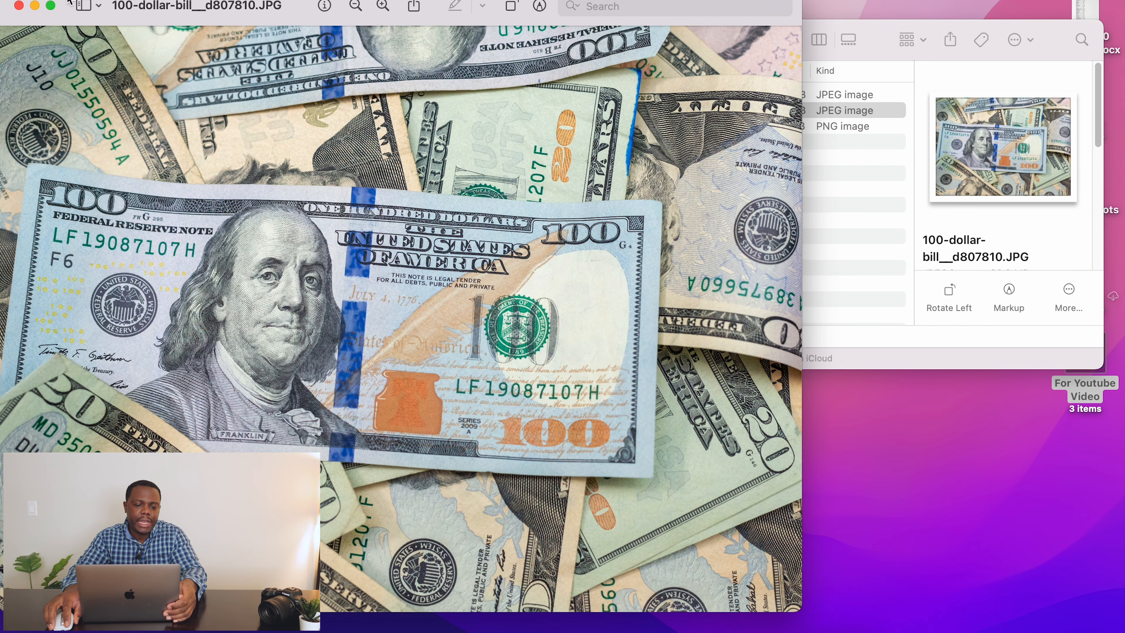
left_click_drag(69, 3, 144, 1)
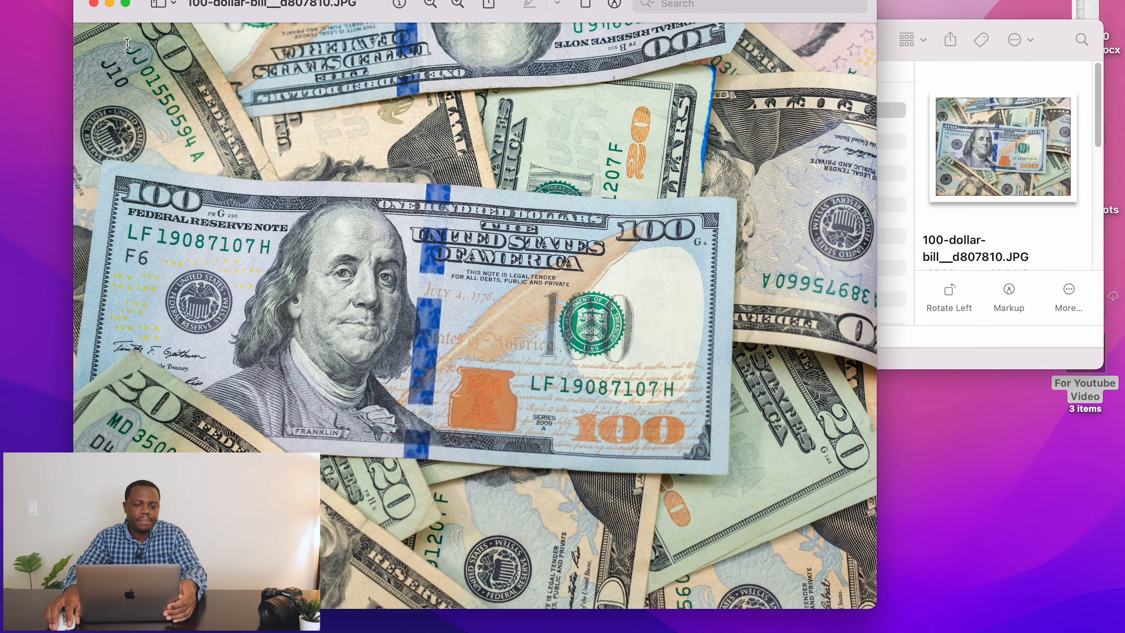
left_click(93, 3)
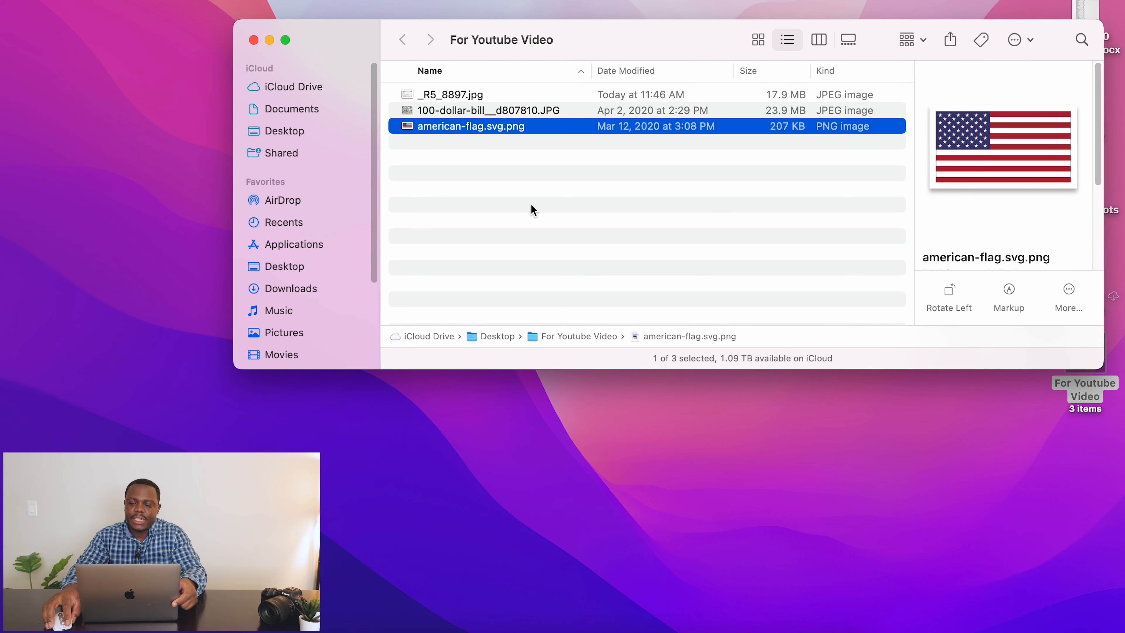
Step: Open all three images from the For Youtube Video folder together in Adobe Photoshop
left_click(531, 207)
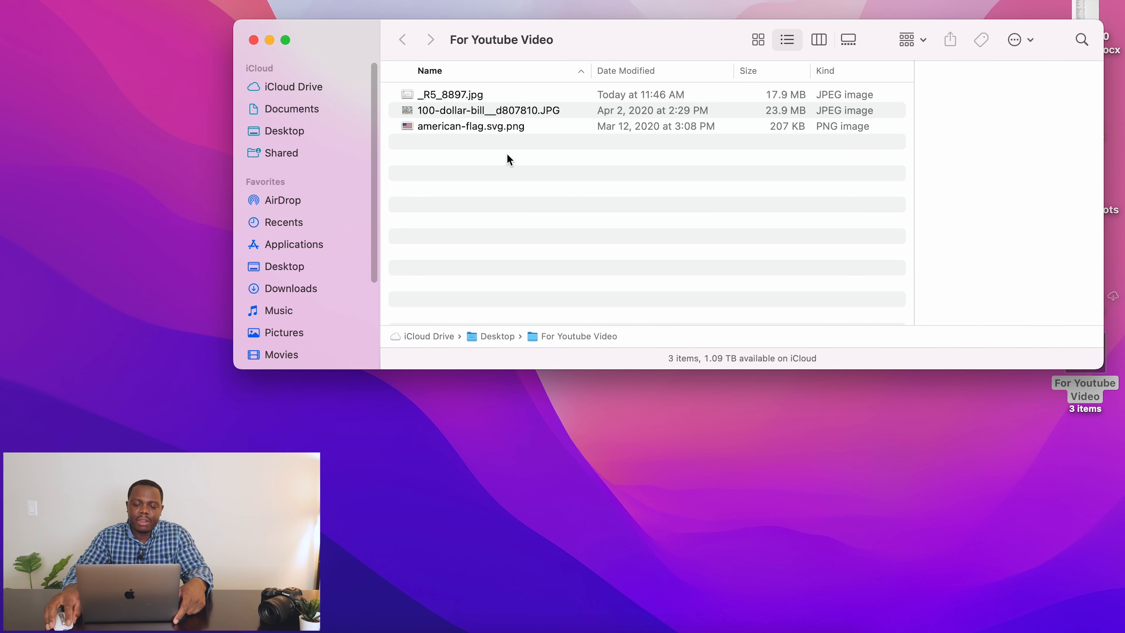
left_click_drag(504, 153, 503, 82)
right_click(509, 99)
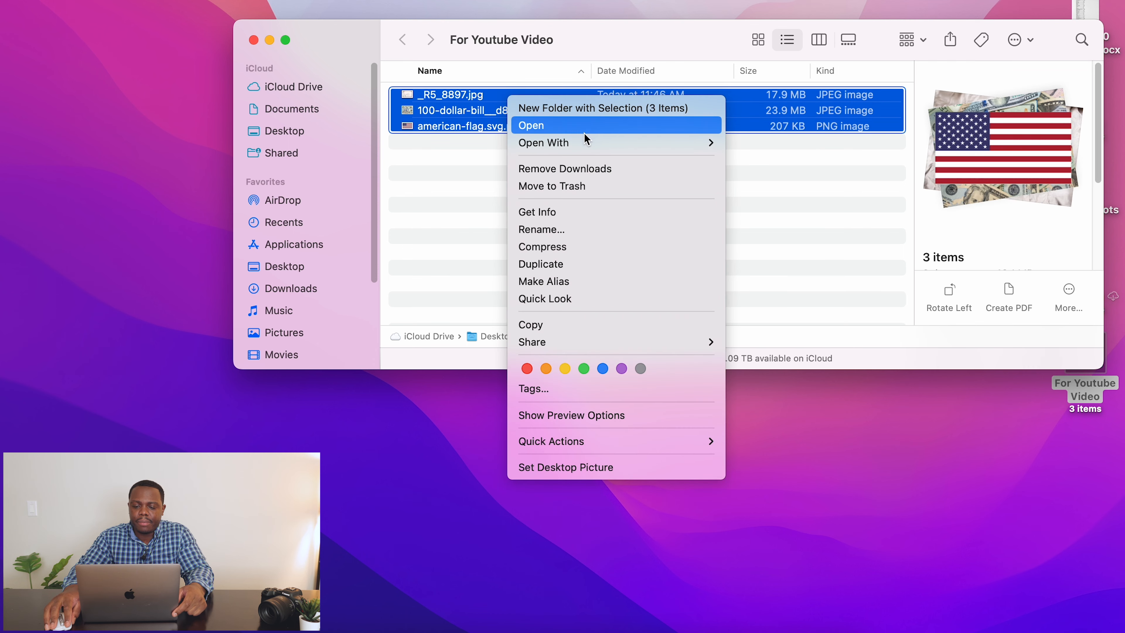
mouse_move(611, 144)
left_click(793, 168)
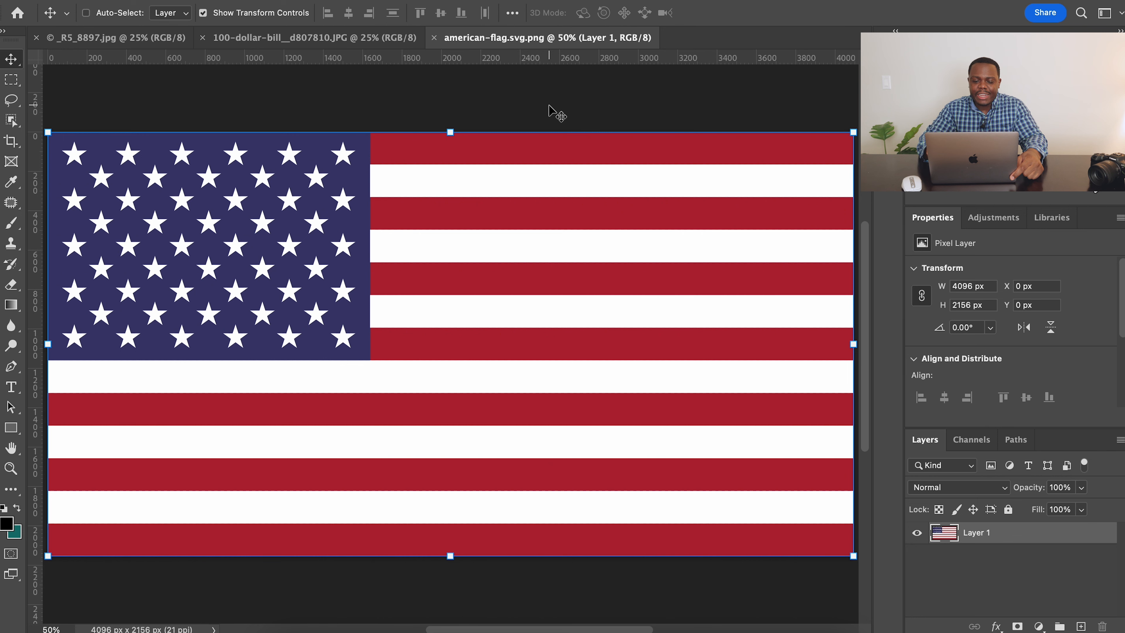
Step: Look through the open fabric, dollar bill and flag documents
left_click(84, 34)
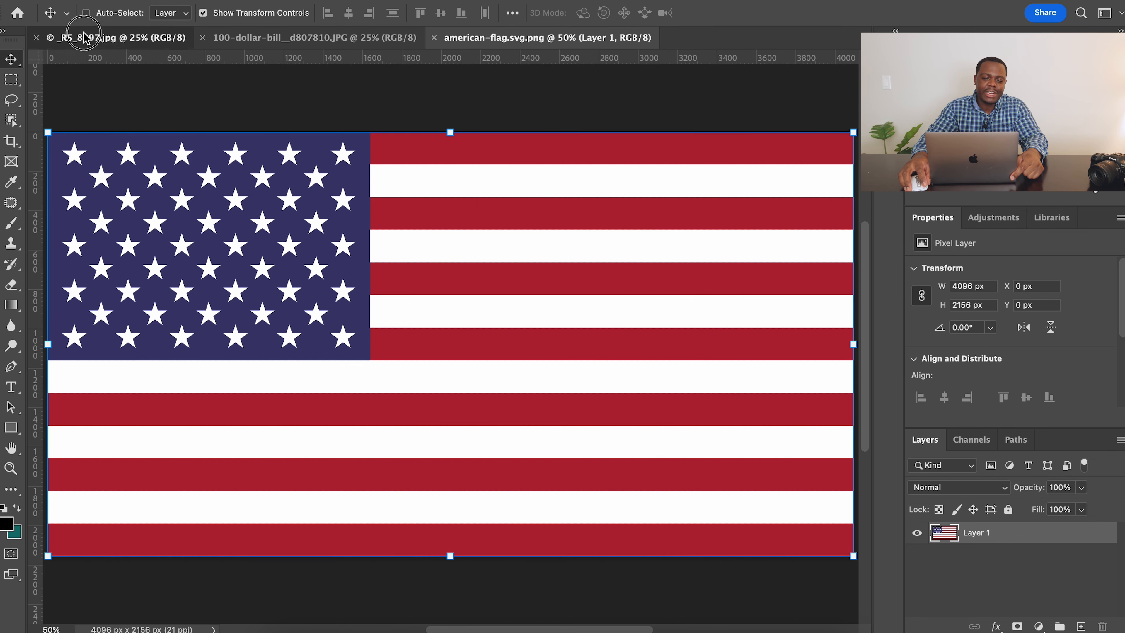
left_click(296, 39)
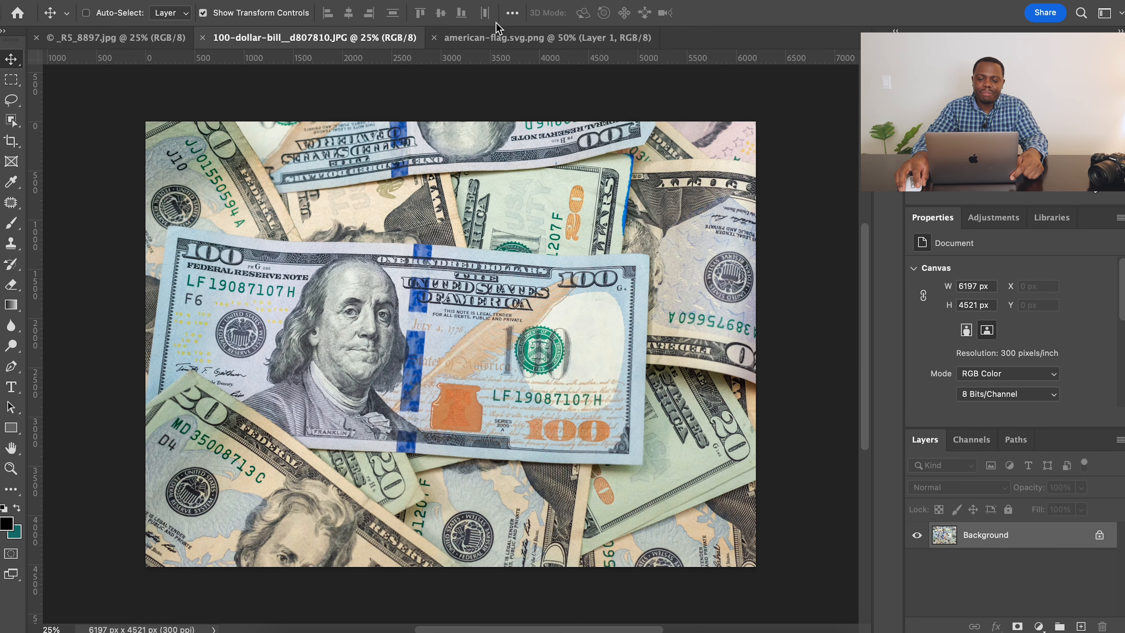
left_click(545, 37)
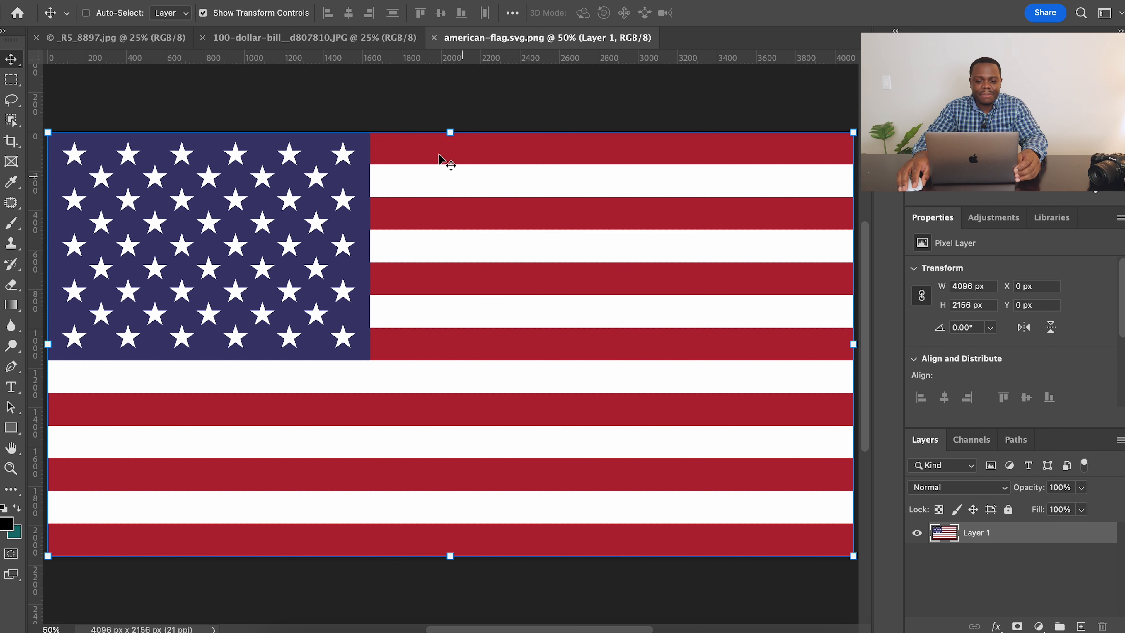
Step: Convert the locked Background of the fabric document _R5_8897.jpg into a normal layer
left_click(135, 39)
left_click_drag(414, 184, 478, 203)
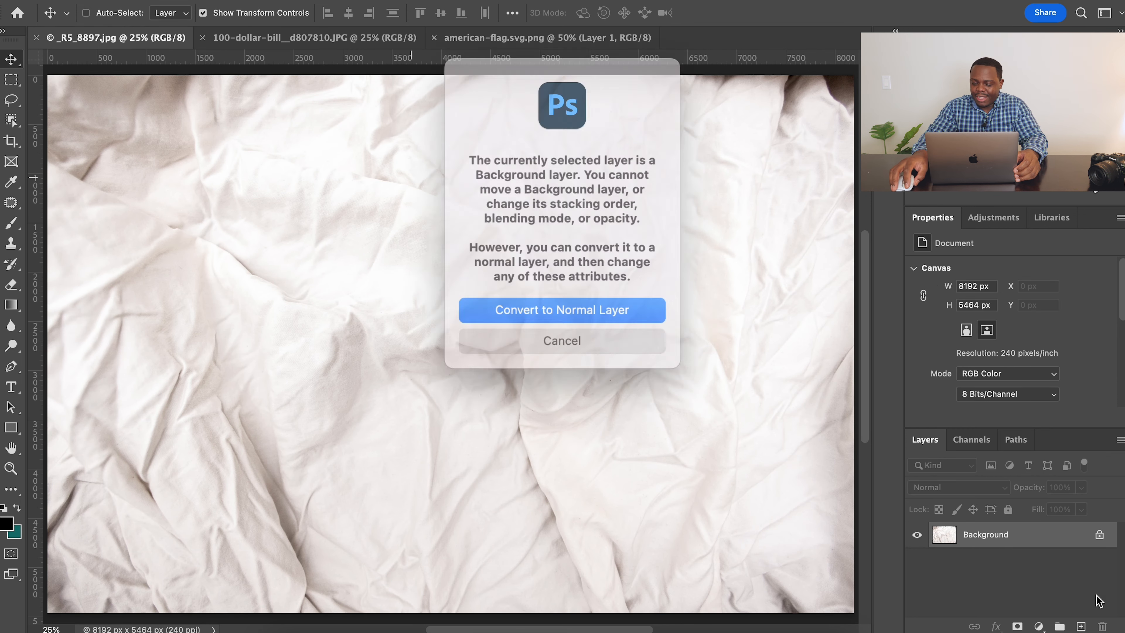
left_click(544, 332)
left_click(1075, 549)
left_click(1047, 543)
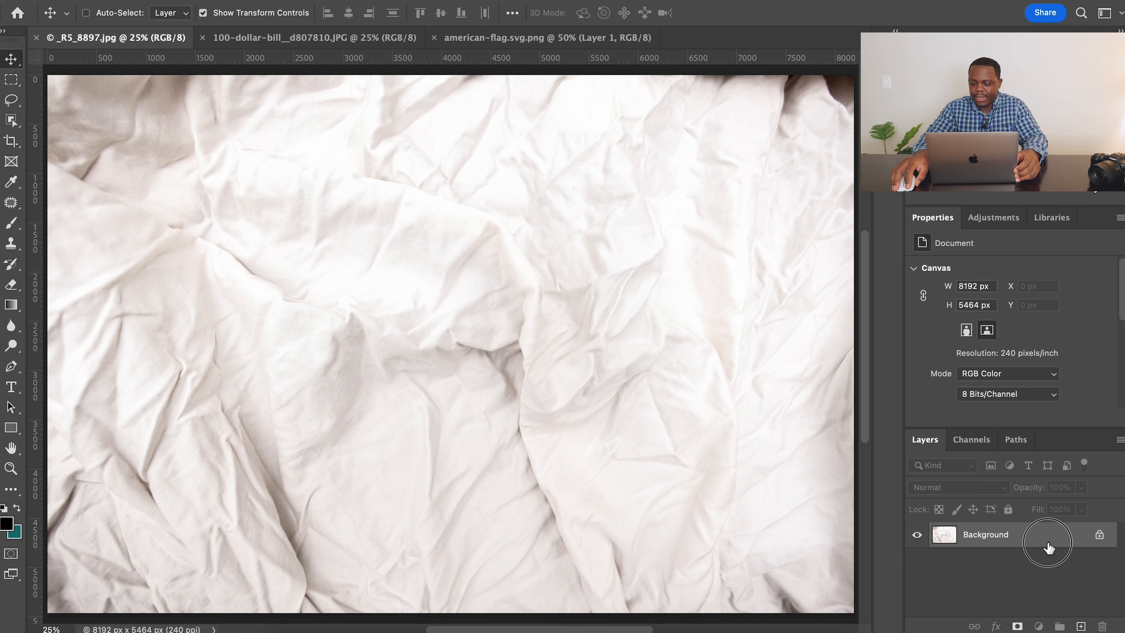
double_click(1047, 544)
left_click(699, 280)
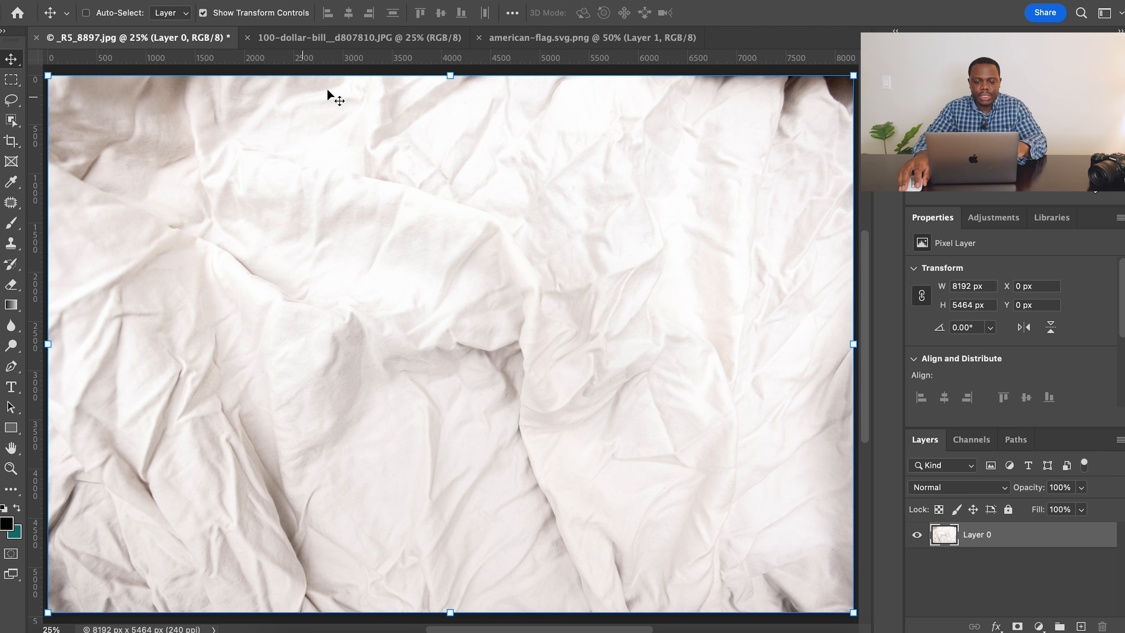
Step: Paste the fabric image into american-flag.svg.png and scale it to about 4308 by 2874 px, positioned to cover the whole flag
left_click(514, 38)
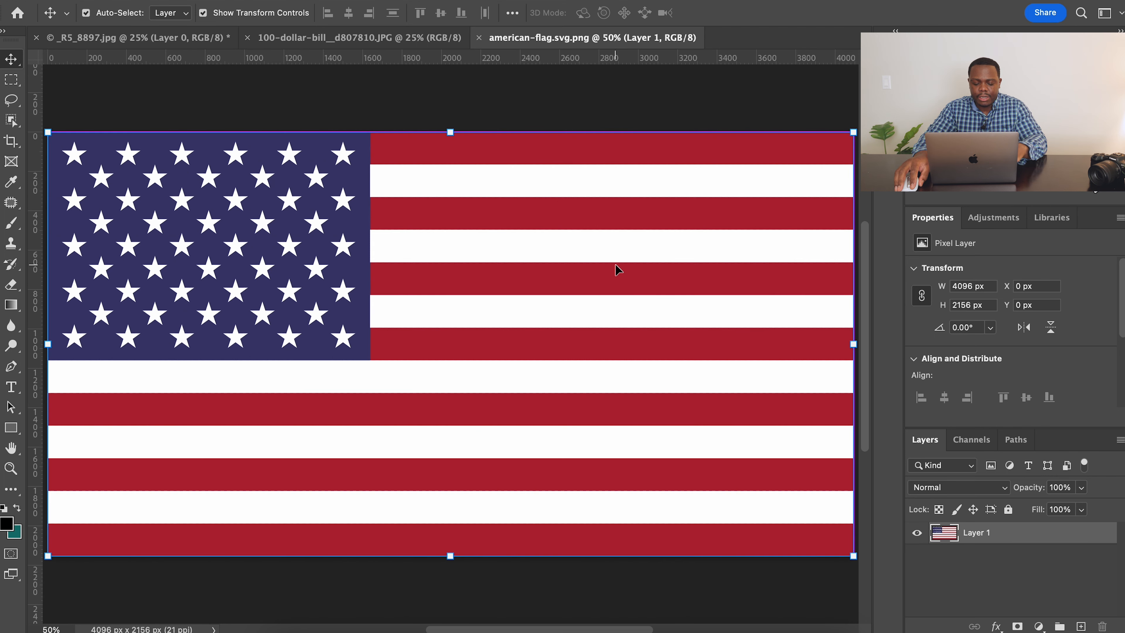
key("super+v")
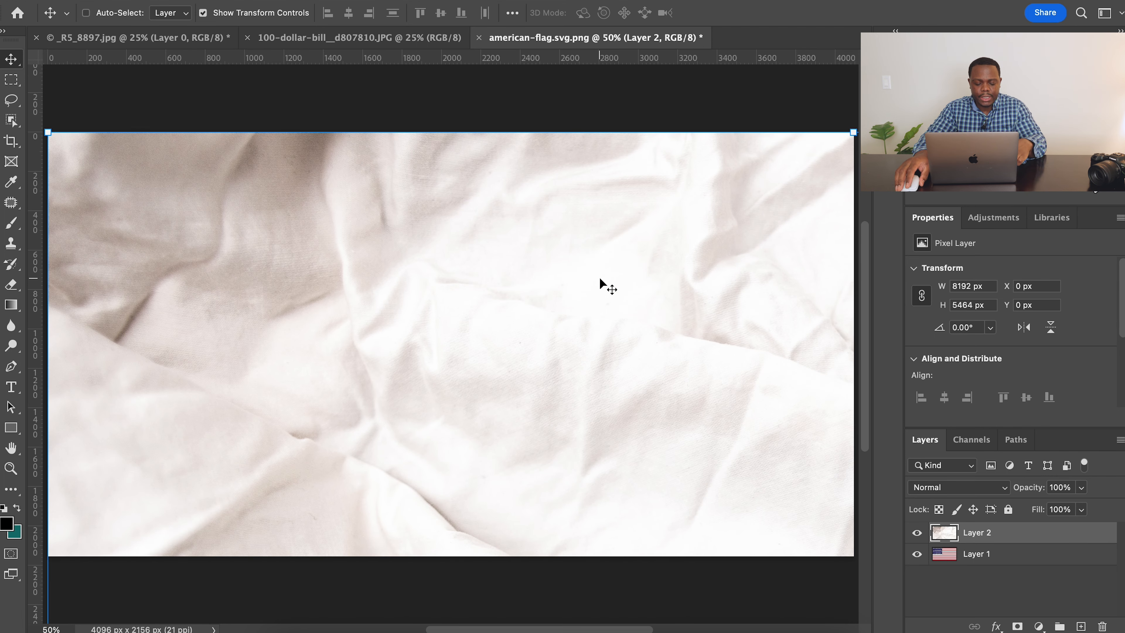
scroll(599, 276, "down", 6)
left_click_drag(769, 255, 641, 346)
left_click_drag(585, 380, 581, 287)
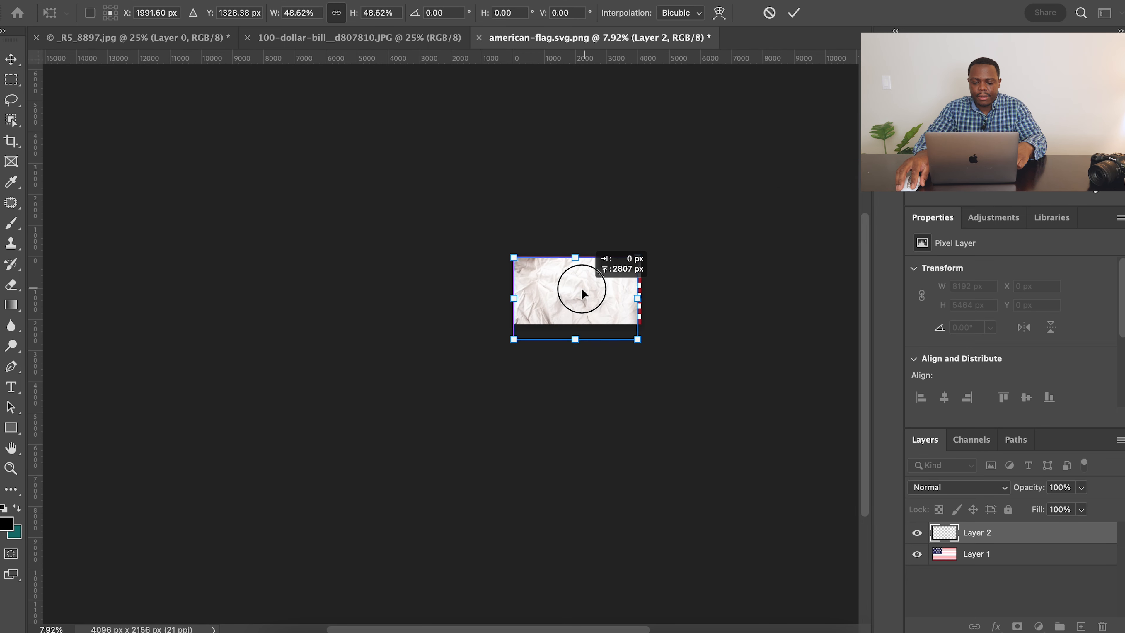
left_click_drag(641, 249, 650, 249)
left_click_drag(624, 291, 623, 294)
left_click(794, 13)
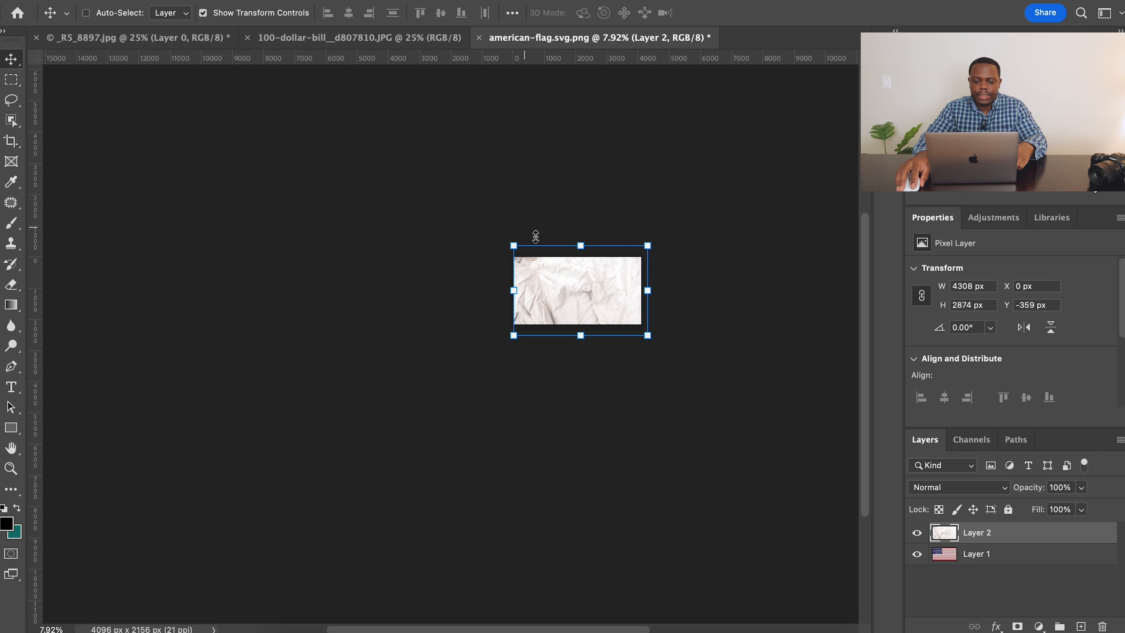
Step: Rename the layer containing the American flag as "flag"
left_click(977, 552)
double_click(978, 554)
type("frlag")
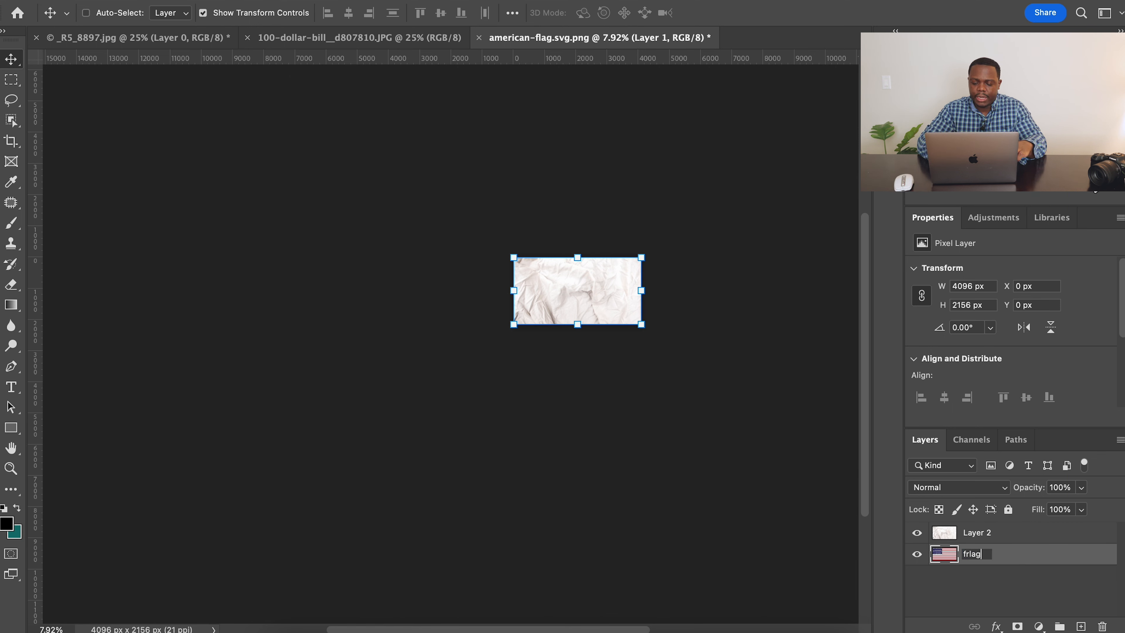
key("BackSpace")
key("BackSpace")
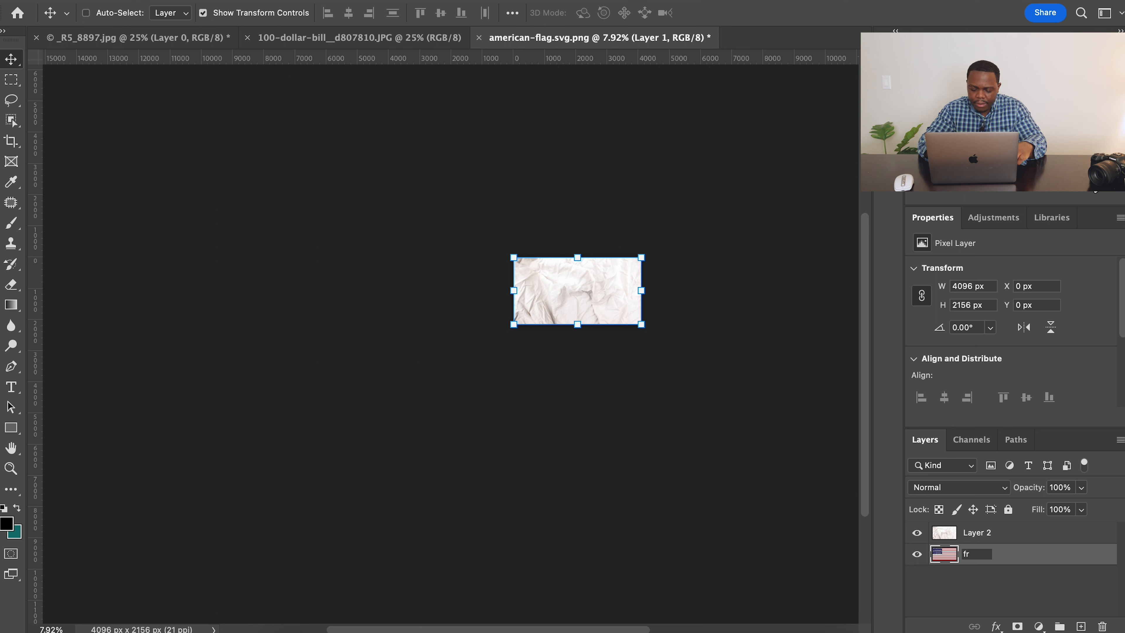
type("g")
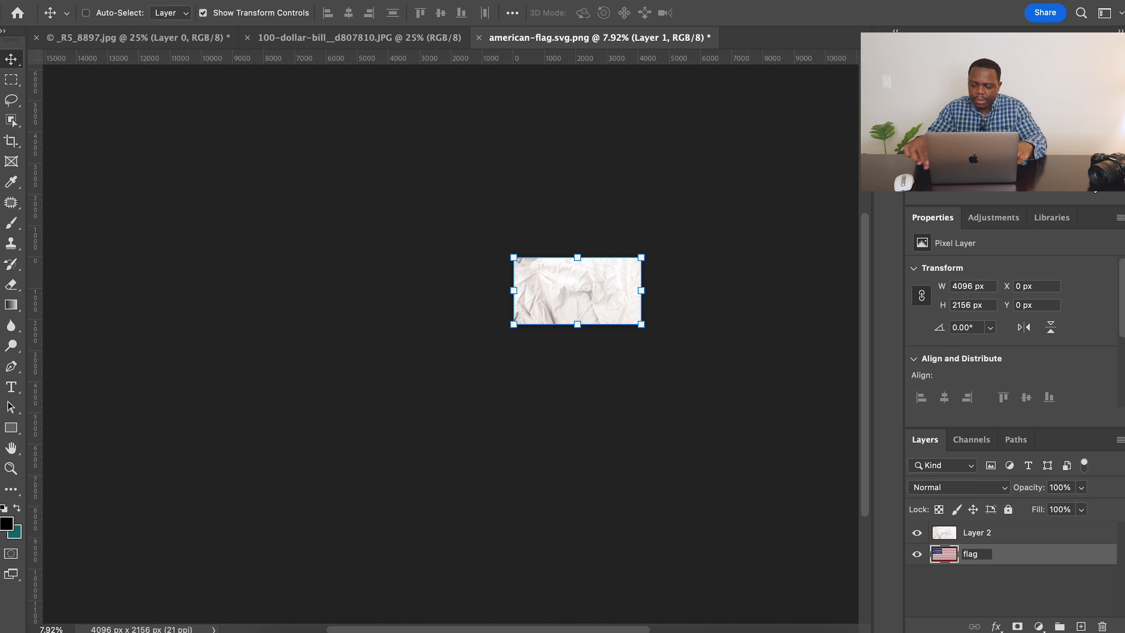
key("Return")
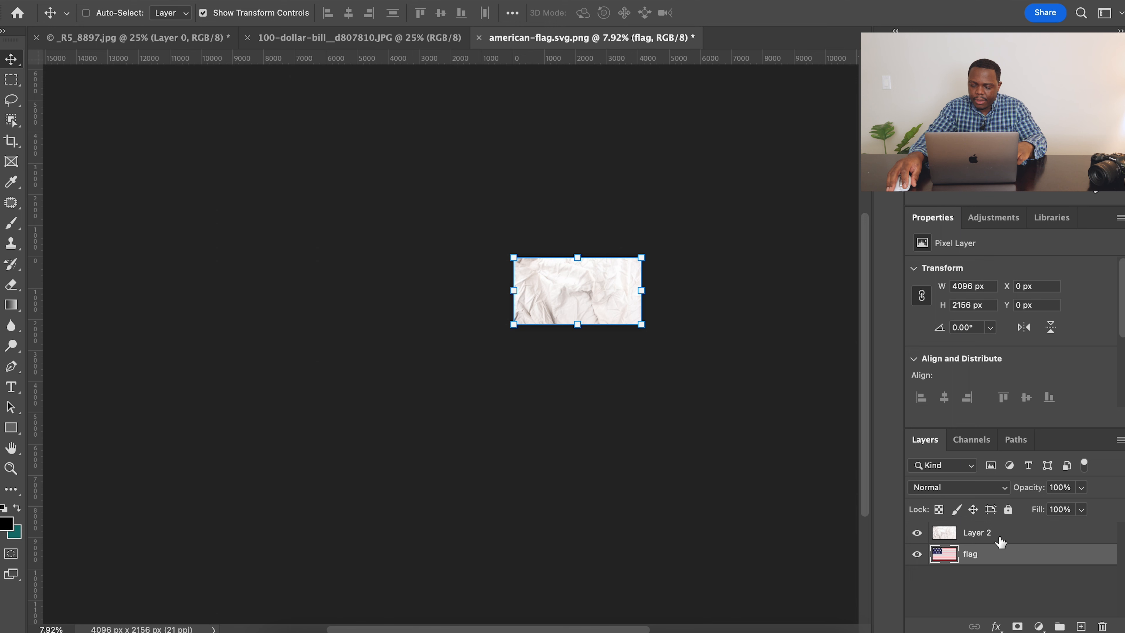
Step: Rename the pasted fabric layer as "texture"
double_click(978, 533)
type("texture")
key("Return")
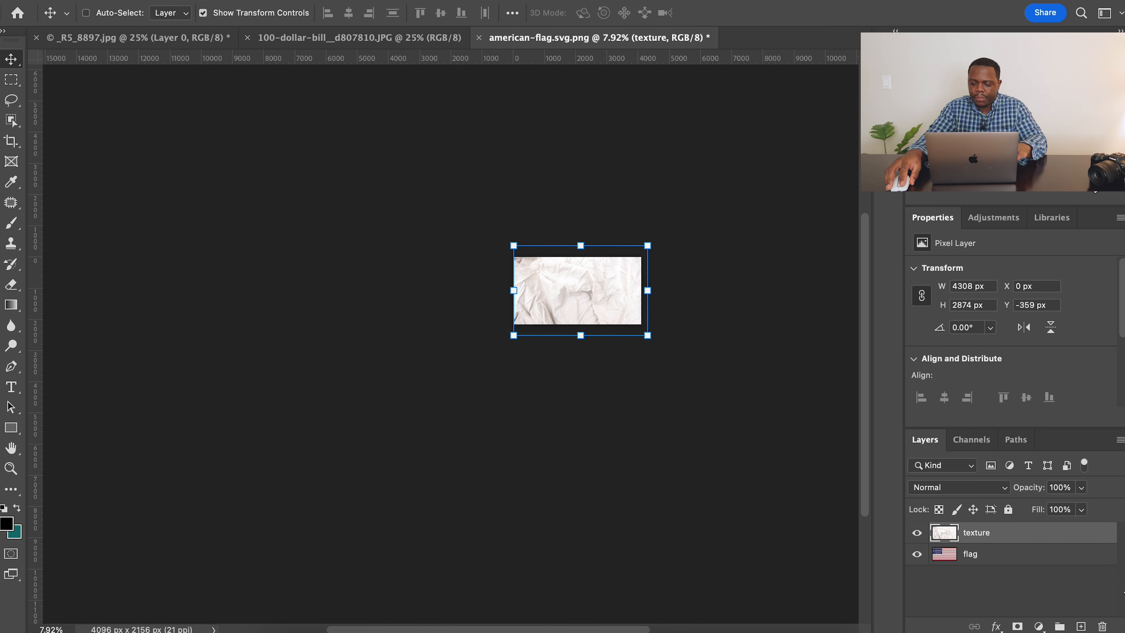
Step: Duplicate the flag layer and move the copy above the texture layer
left_click(991, 559)
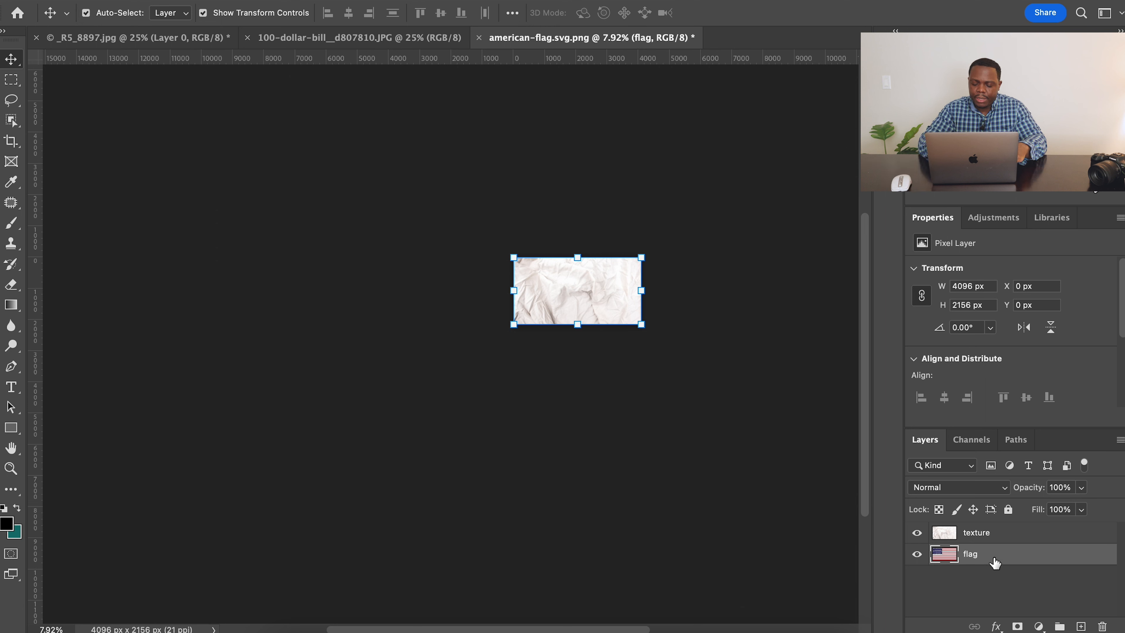
key("ctrl+j")
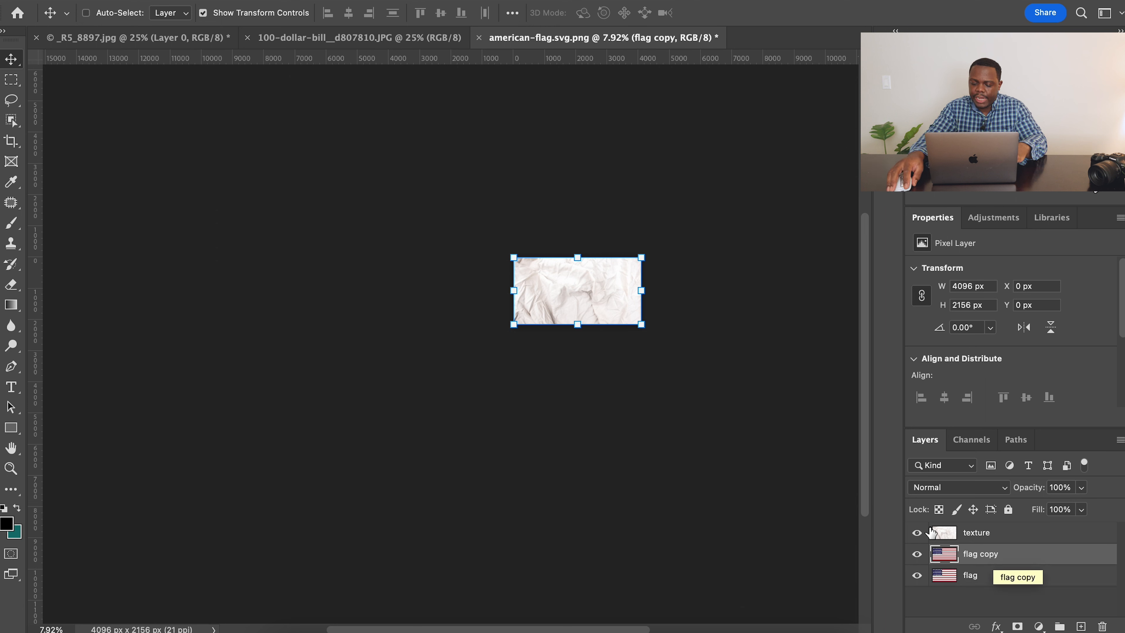
left_click_drag(997, 555, 999, 527)
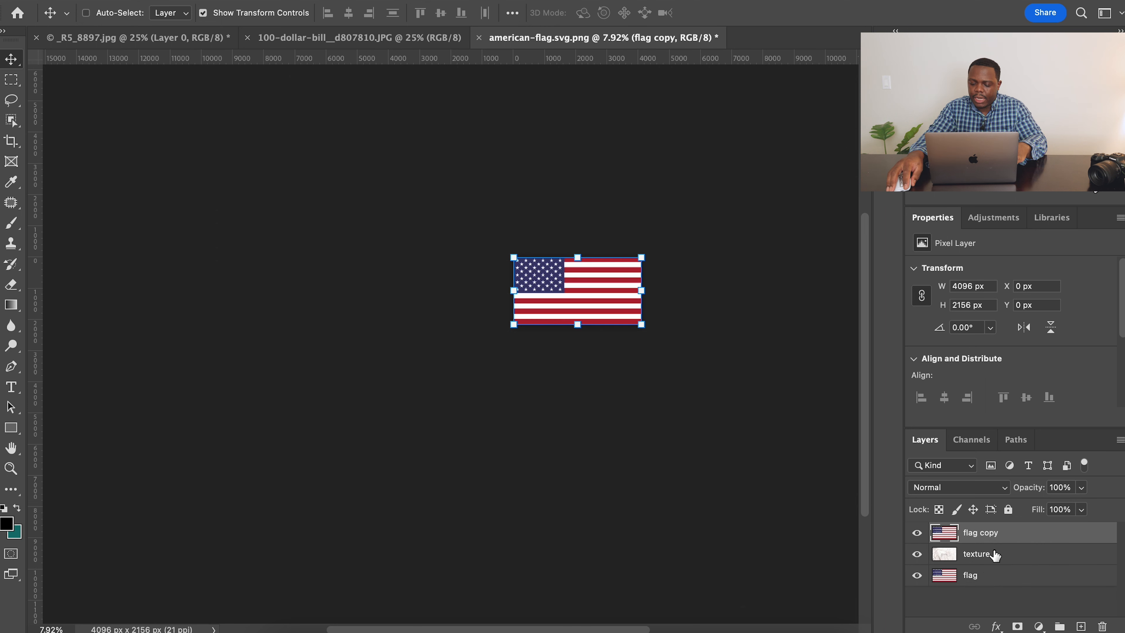
Step: Open the Liquify filter on the flag copy and show the texture layer as backdrop at 37 opacity
left_click_drag(612, 326, 680, 326)
left_click_drag(665, 368, 548, 417)
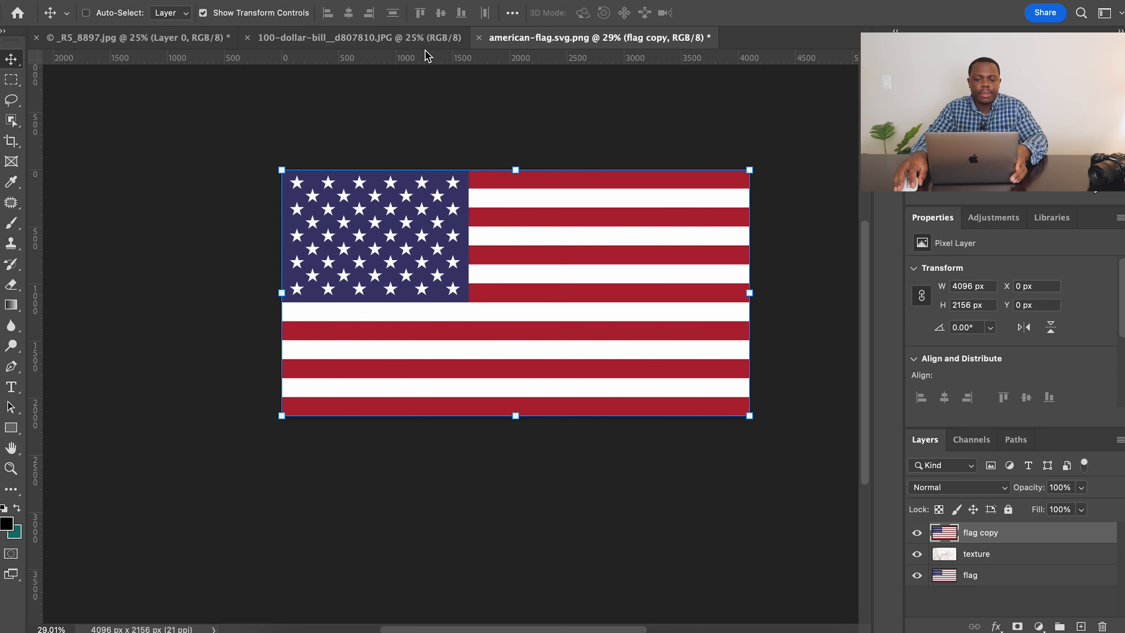
left_click(391, 3)
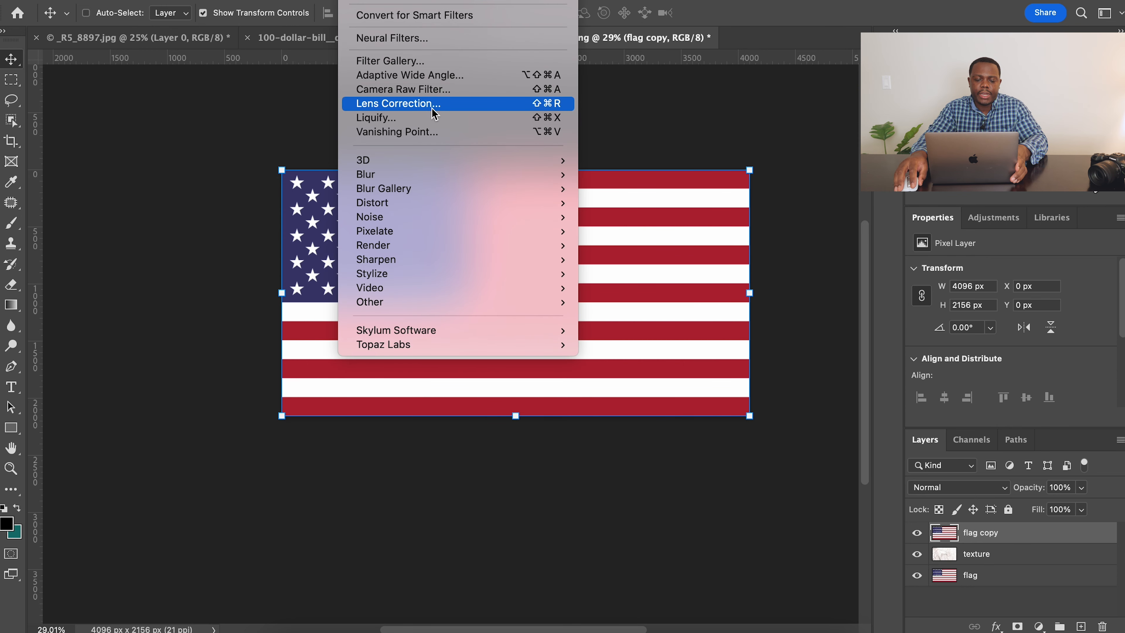
left_click(434, 118)
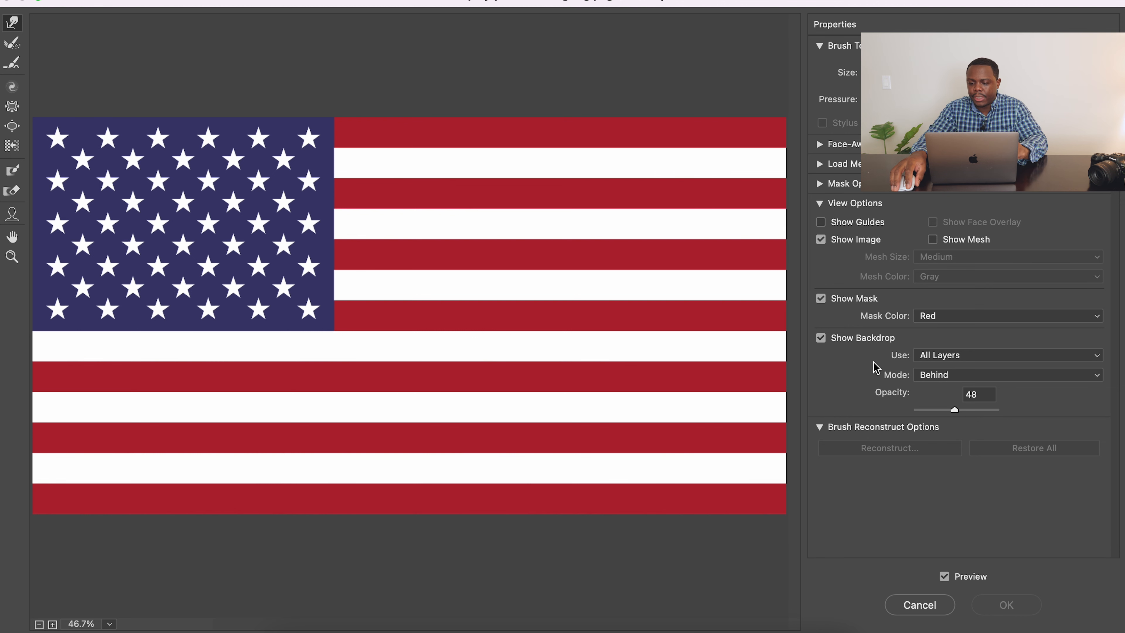
left_click(958, 362)
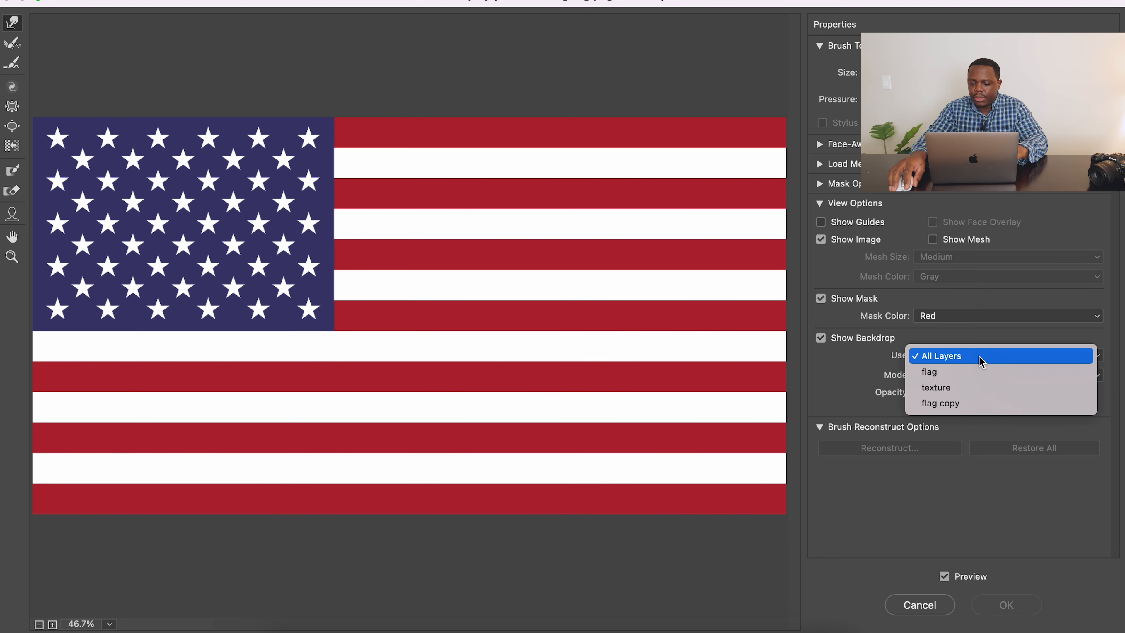
left_click(952, 389)
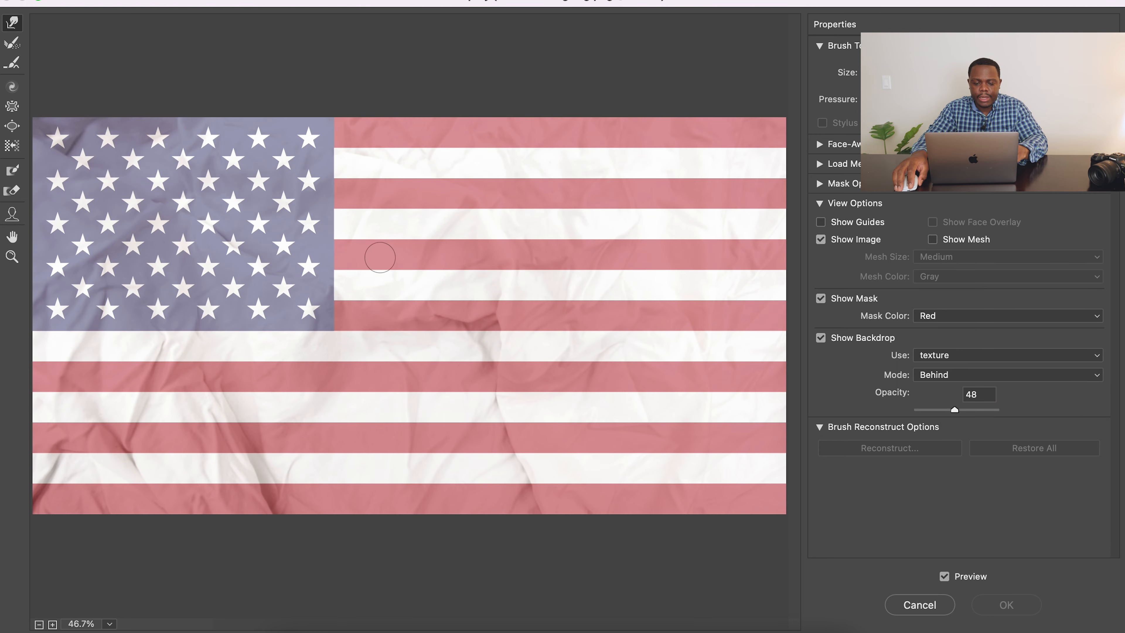
mouse_move(957, 411)
left_mouse_down()
mouse_move(931, 413)
mouse_move(949, 415)
left_mouse_up()
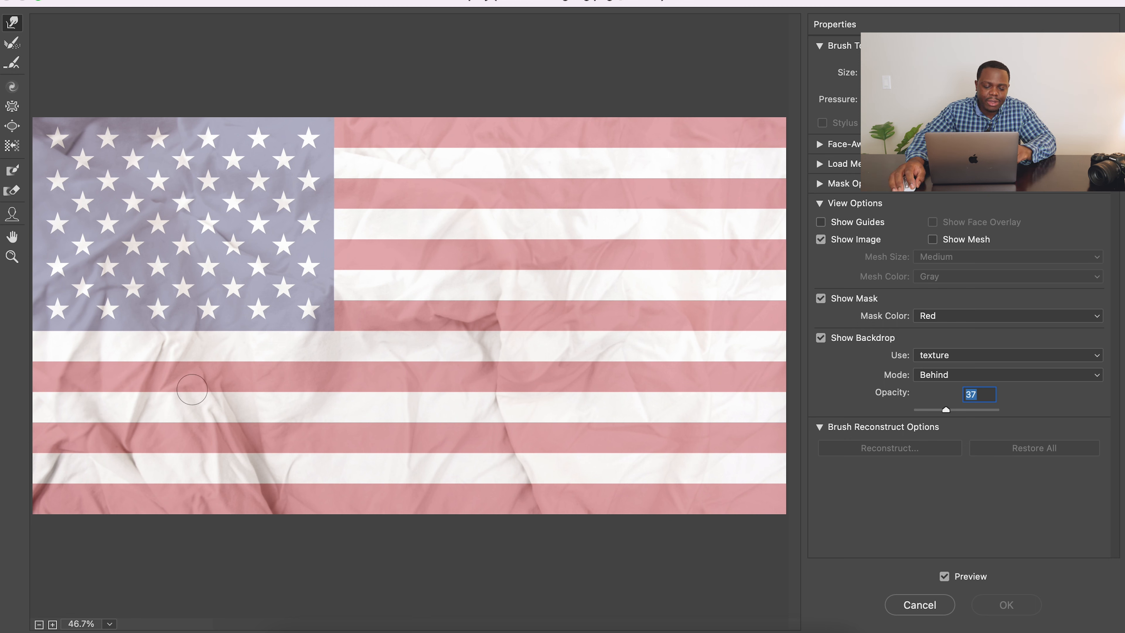
Step: Forward-warp the edges of the second white stripe below the star field to follow the lower-left fabric folds
left_click_drag(132, 398, 136, 385)
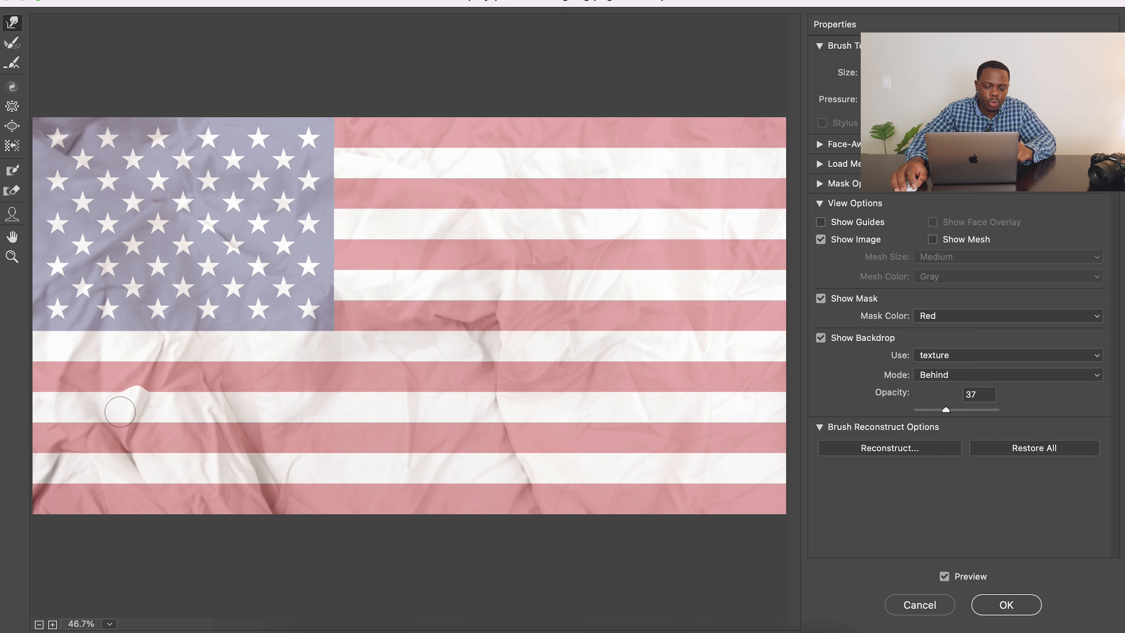
key("super+alt+z")
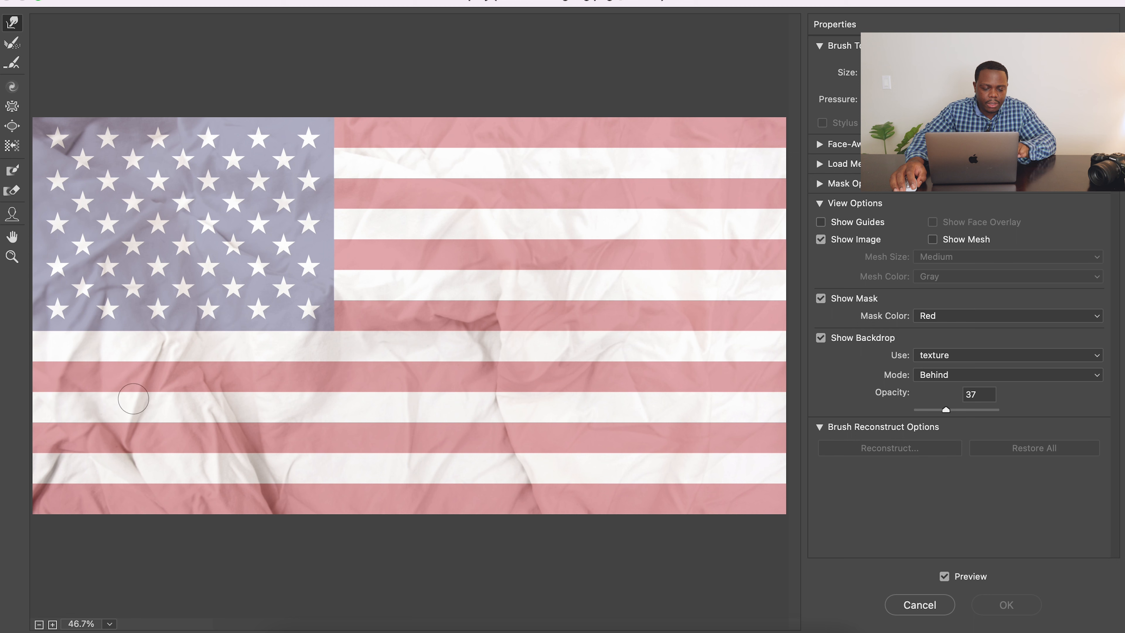
left_click_drag(138, 391, 144, 385)
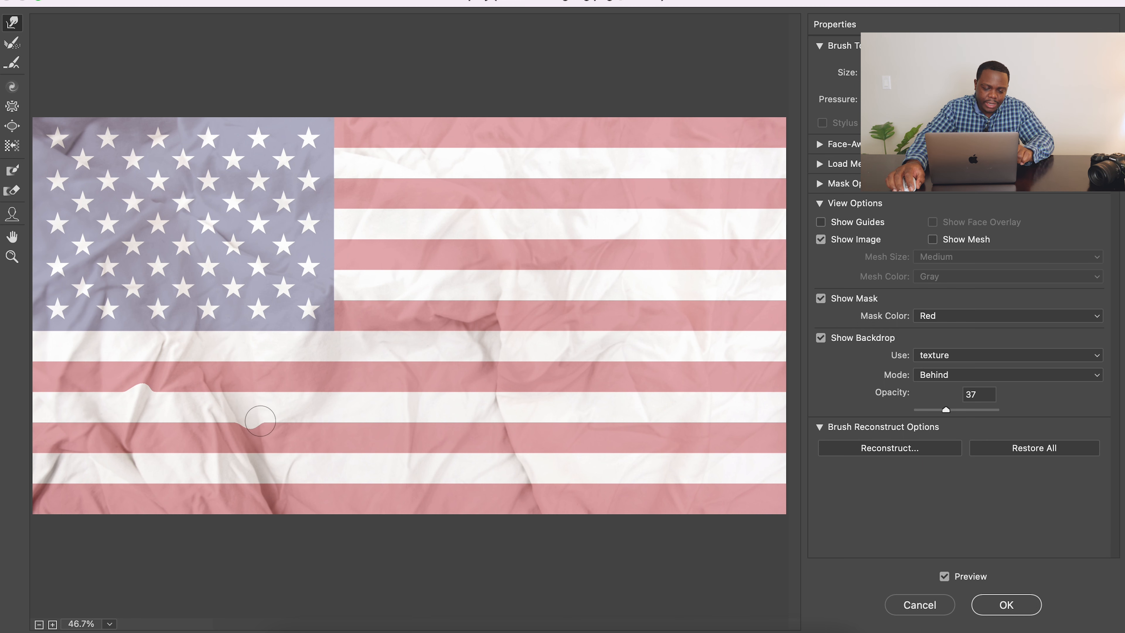
mouse_move(261, 425)
left_mouse_down()
mouse_move(261, 414)
mouse_move(255, 425)
left_mouse_up()
left_click_drag(237, 396, 256, 389)
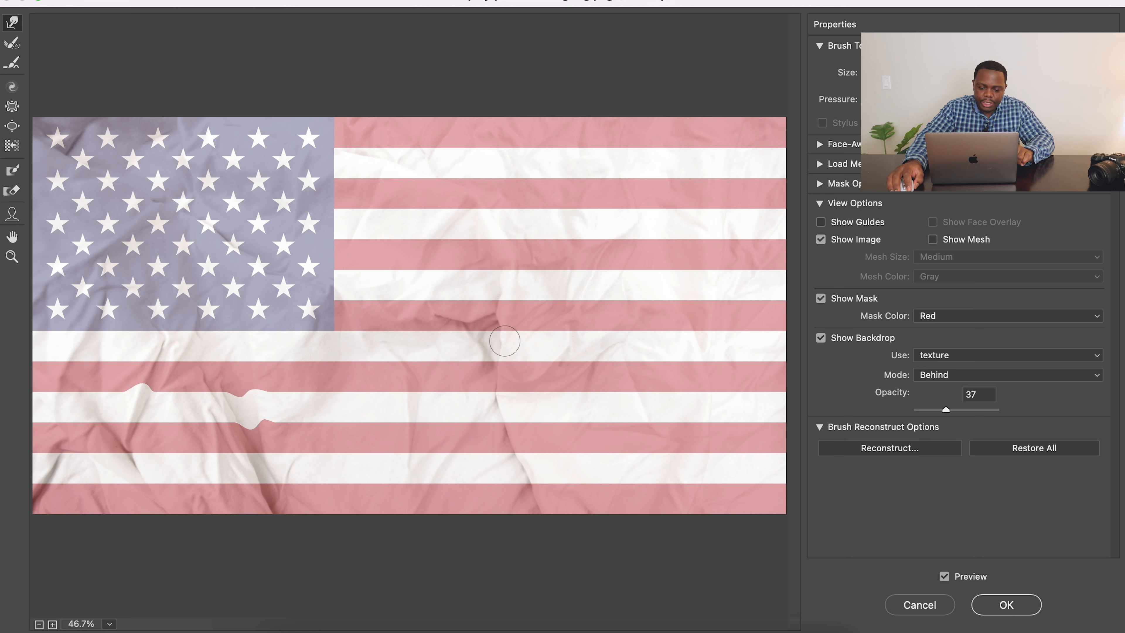
Step: Push the stripe edges near the flag's center into small waves along the central fabric folds
mouse_move(505, 337)
left_mouse_down()
mouse_move(500, 323)
mouse_move(502, 351)
mouse_move(482, 351)
mouse_move(458, 323)
left_mouse_up()
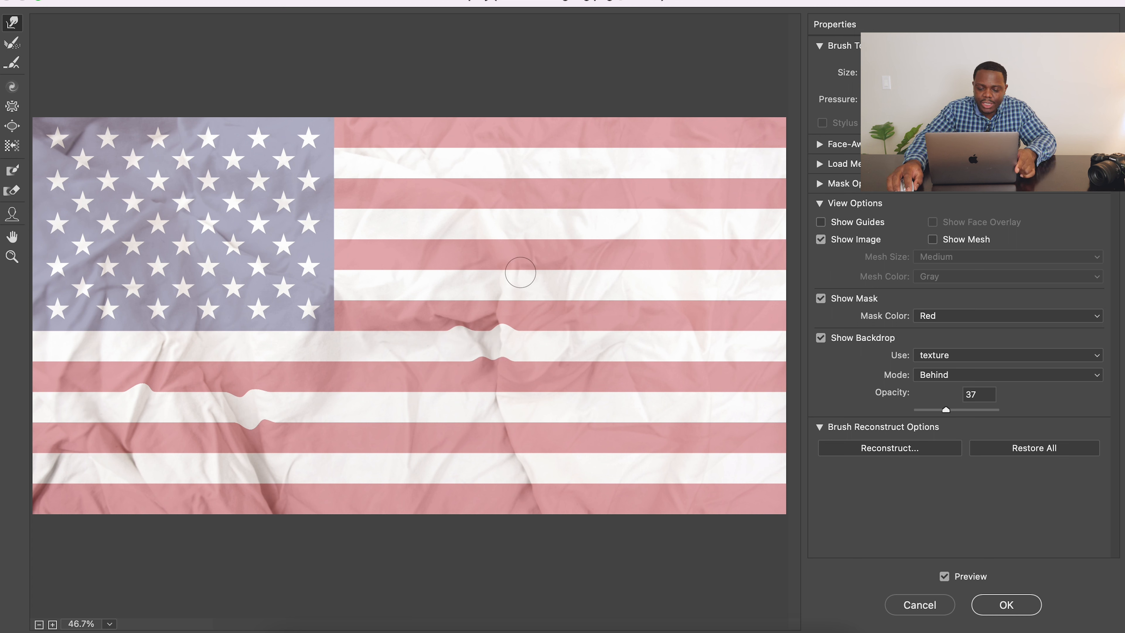
left_click_drag(509, 271, 511, 266)
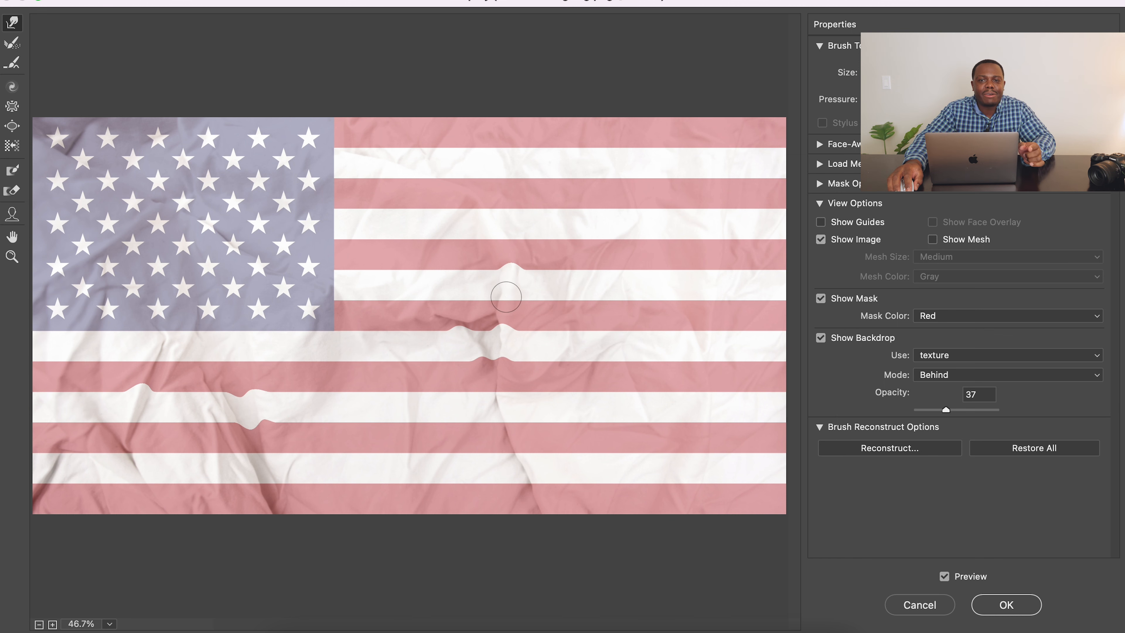
left_click_drag(511, 301, 511, 287)
left_click_drag(478, 211, 479, 202)
left_click_drag(491, 242, 491, 233)
Step: Warp the stripe edges below the star field and nudge a few stars to match the creases on the flag's left side
left_click_drag(245, 332, 246, 322)
left_click_drag(192, 332, 192, 323)
left_click_drag(52, 451, 52, 455)
left_click_drag(67, 364, 66, 357)
left_click_drag(59, 141, 67, 148)
left_click_drag(83, 201, 81, 189)
left_click_drag(159, 139, 159, 142)
Step: Push small bumps into the remaining stripe edges across the flag's right side, top and bottom along the folds
left_click_drag(630, 213, 630, 202)
left_click_drag(618, 274, 618, 264)
left_click_drag(516, 456, 516, 447)
left_click_drag(406, 456, 406, 446)
left_click_drag(706, 455, 705, 445)
left_click_drag(728, 212, 728, 201)
left_click_drag(602, 153, 602, 142)
left_click_drag(394, 153, 394, 142)
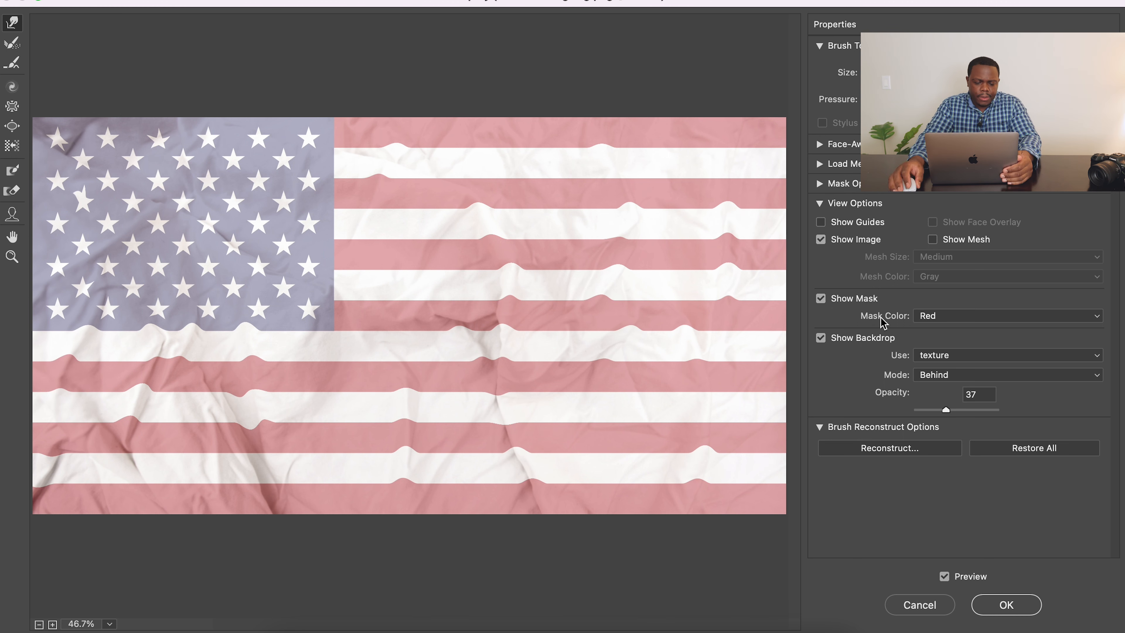
left_click_drag(253, 486, 241, 450)
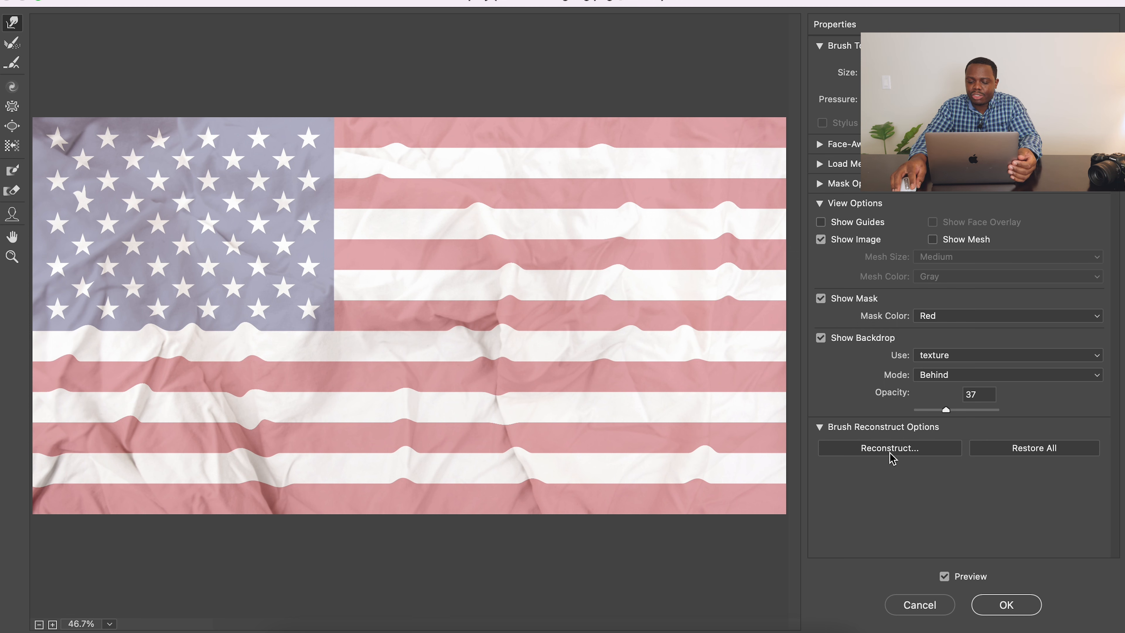
Step: Confirm a reconstruction amount of 100 and apply the Liquify warp to the flag copy
left_click(924, 450)
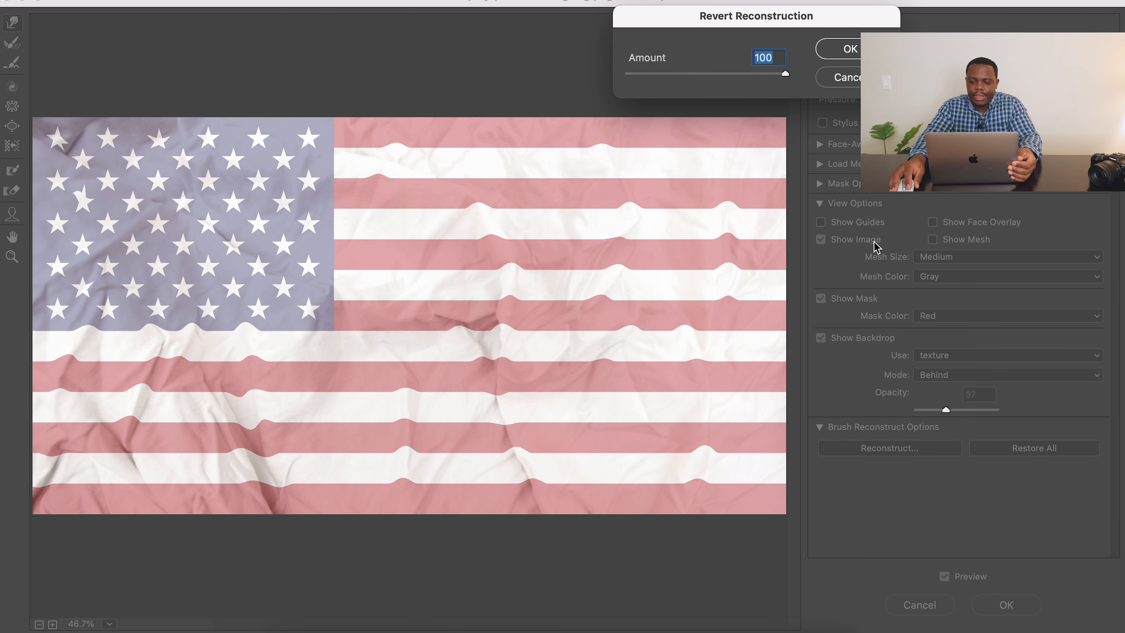
mouse_move(785, 75)
left_mouse_down()
mouse_move(613, 75)
mouse_move(802, 95)
mouse_move(693, 81)
mouse_move(792, 73)
mouse_move(595, 78)
mouse_move(834, 76)
left_mouse_up()
left_click(850, 51)
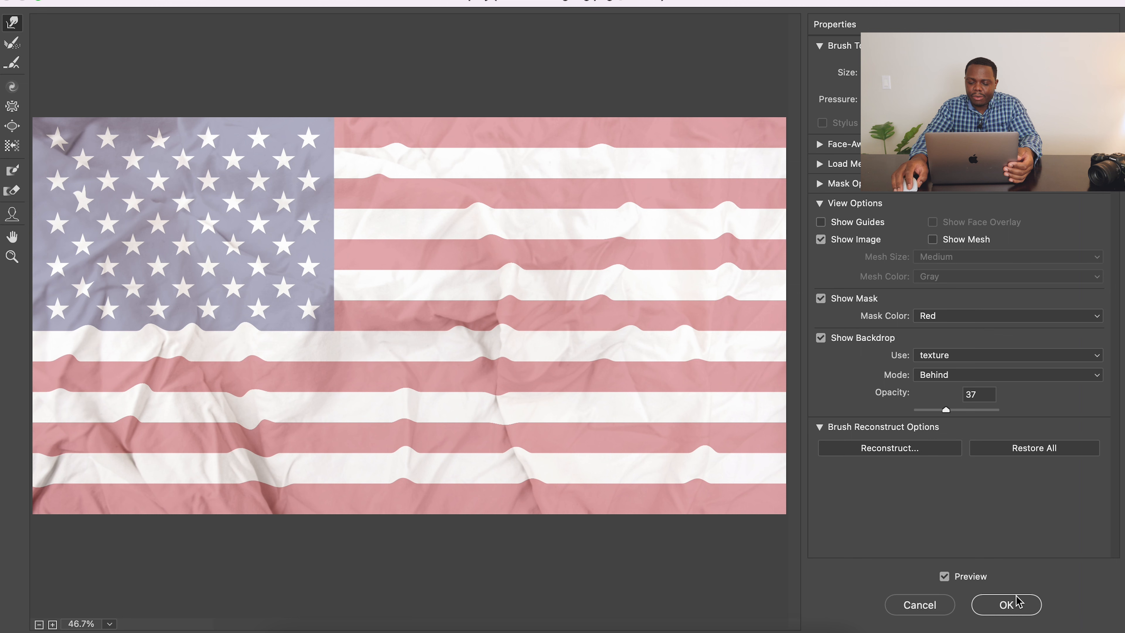
left_click(1005, 607)
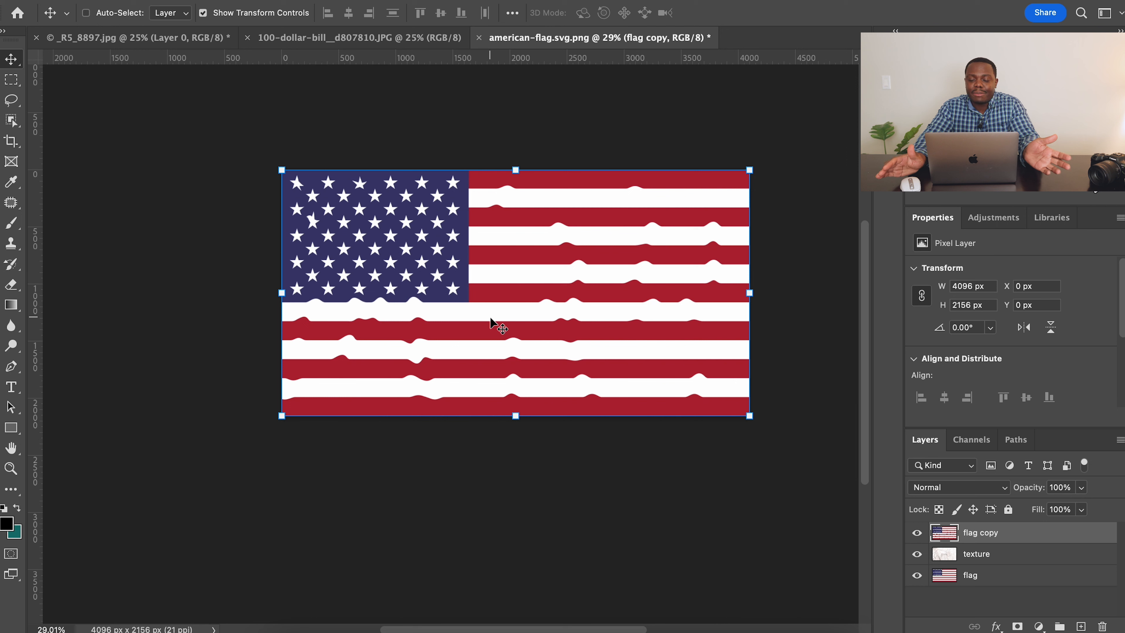
Step: Set the flag copy layer's blend mode to Linear Burn
left_click(987, 488)
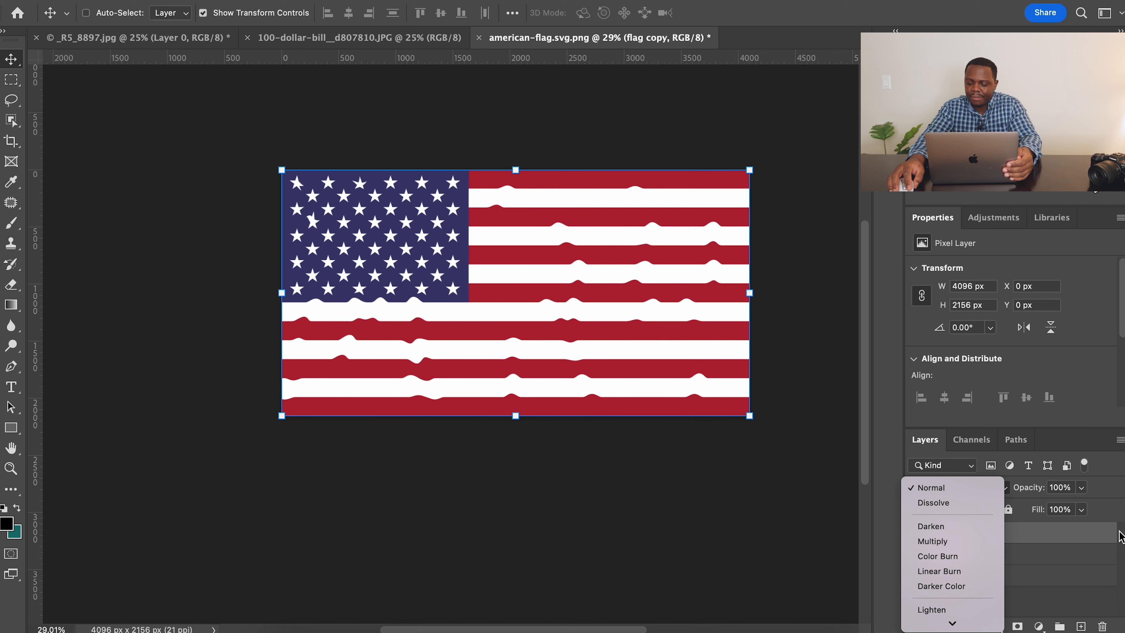
left_click(969, 572)
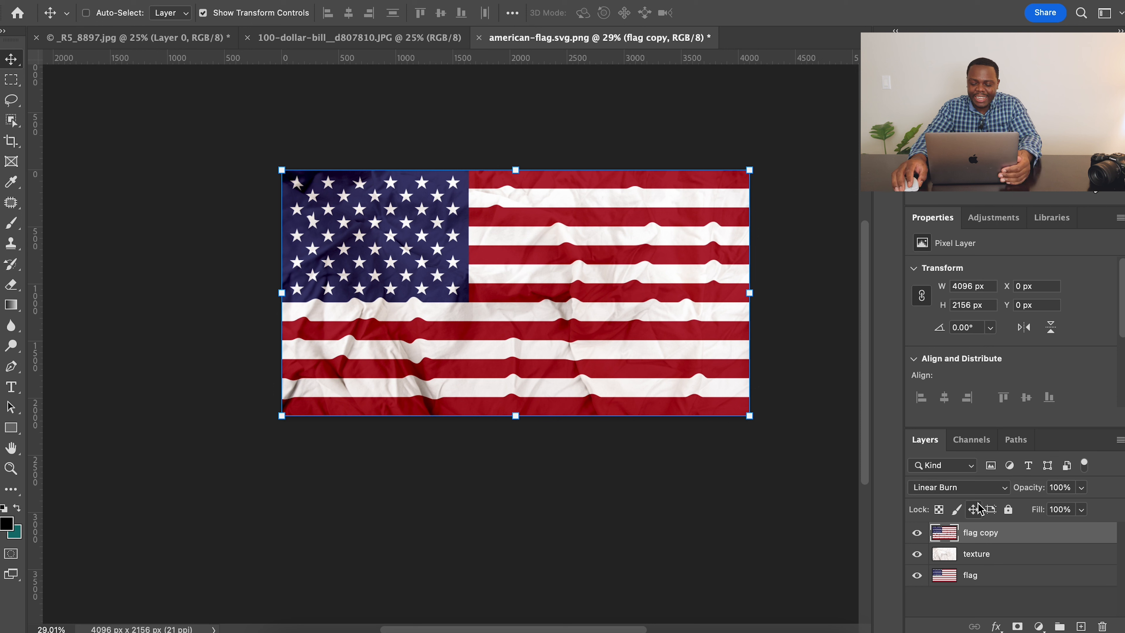
Step: In the flag copy's blending options, split the underlying layer's dark Blend If slider to 6 / 140, keeping the highlights at 255
left_click(1004, 561)
left_click(1057, 536)
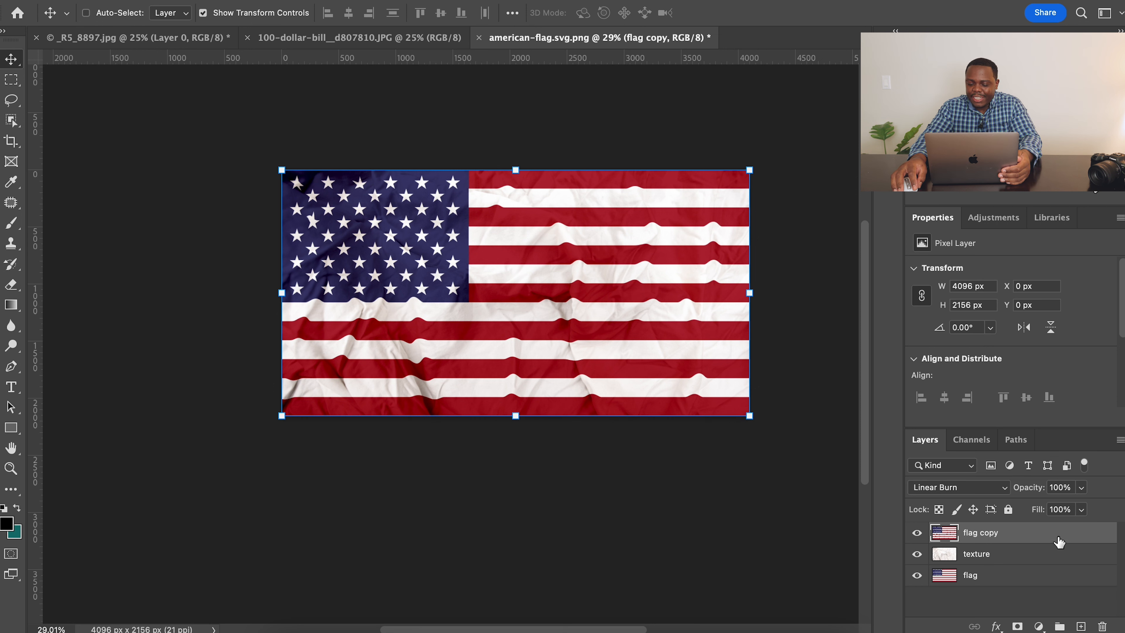
double_click(1064, 540)
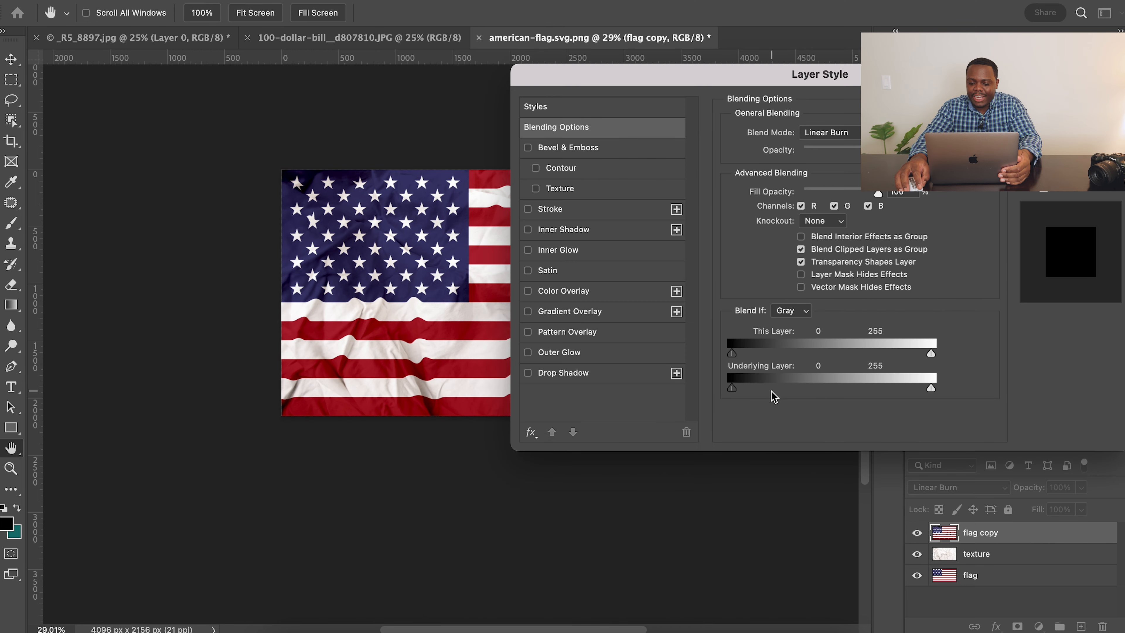
mouse_move(785, 88)
left_mouse_down()
mouse_move(834, 72)
mouse_move(773, 85)
left_mouse_up()
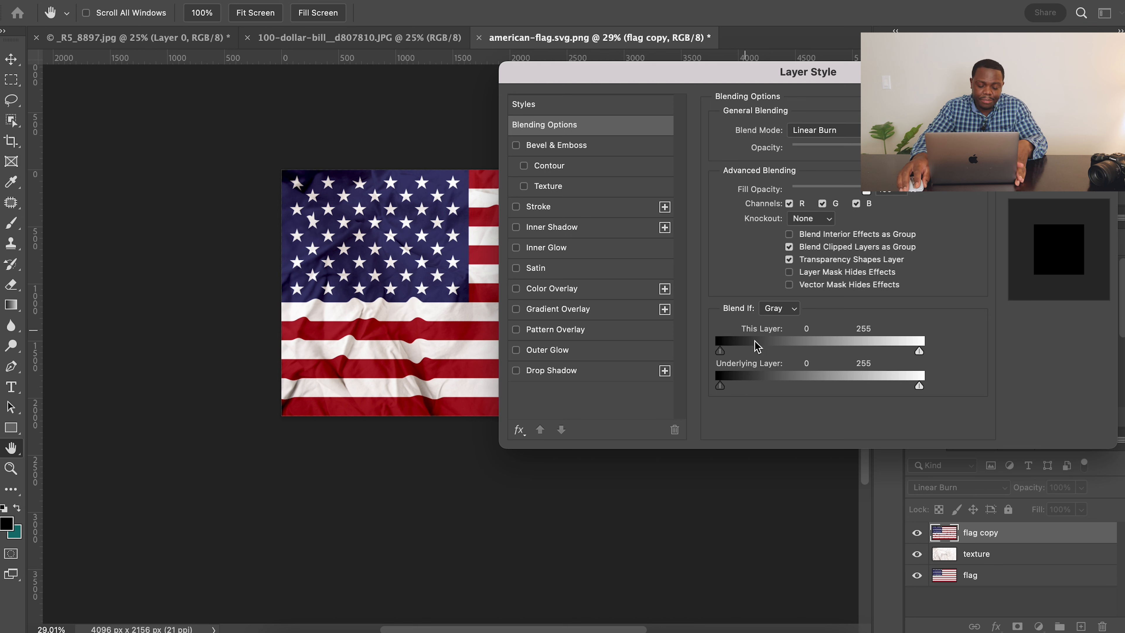
left_click_drag(720, 388, 832, 390)
mouse_move(717, 382)
left_mouse_down()
mouse_move(776, 390)
mouse_move(724, 391)
left_mouse_up()
mouse_move(919, 386)
left_mouse_down()
mouse_move(884, 384)
mouse_move(942, 389)
mouse_move(896, 389)
mouse_move(927, 391)
left_mouse_up()
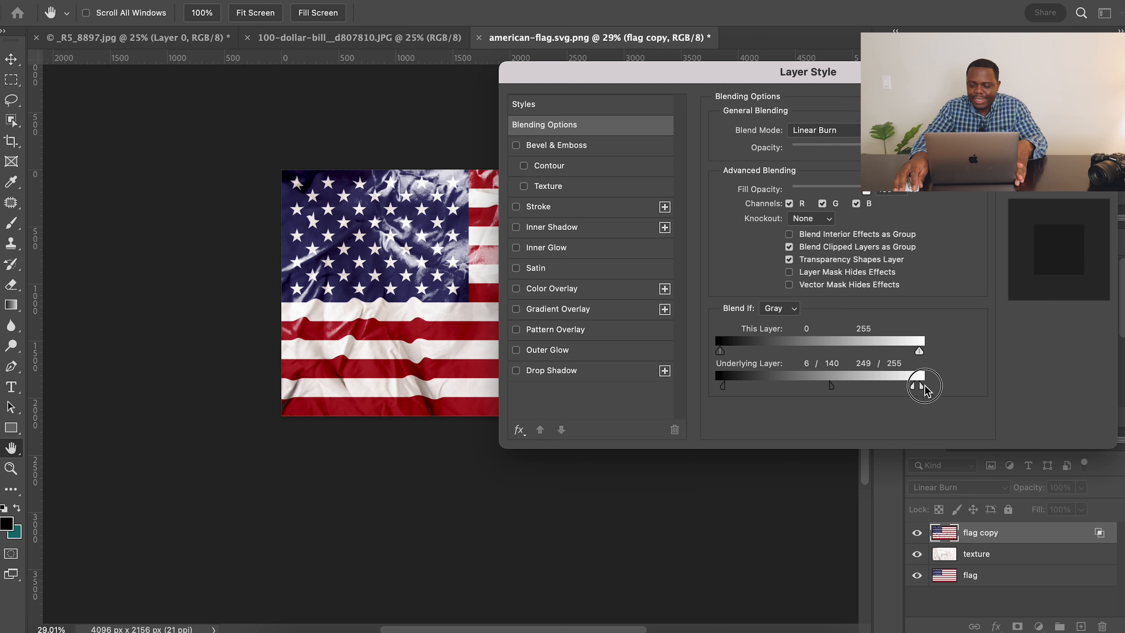
left_click_drag(883, 74, 922, 79)
left_click_drag(952, 392, 977, 397)
left_click_drag(930, 88, 689, 111)
left_click(852, 131)
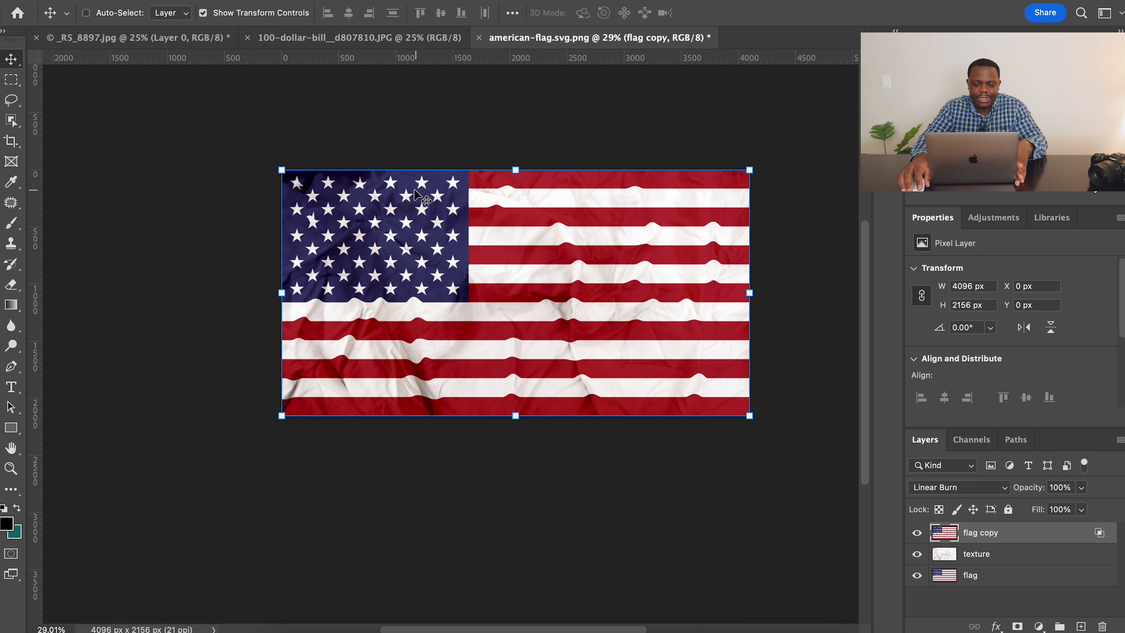
Step: Add a Curves adjustment layer above the flag copy with a point in the curve's shadows, keeping opacity at 100%
left_click(1039, 626)
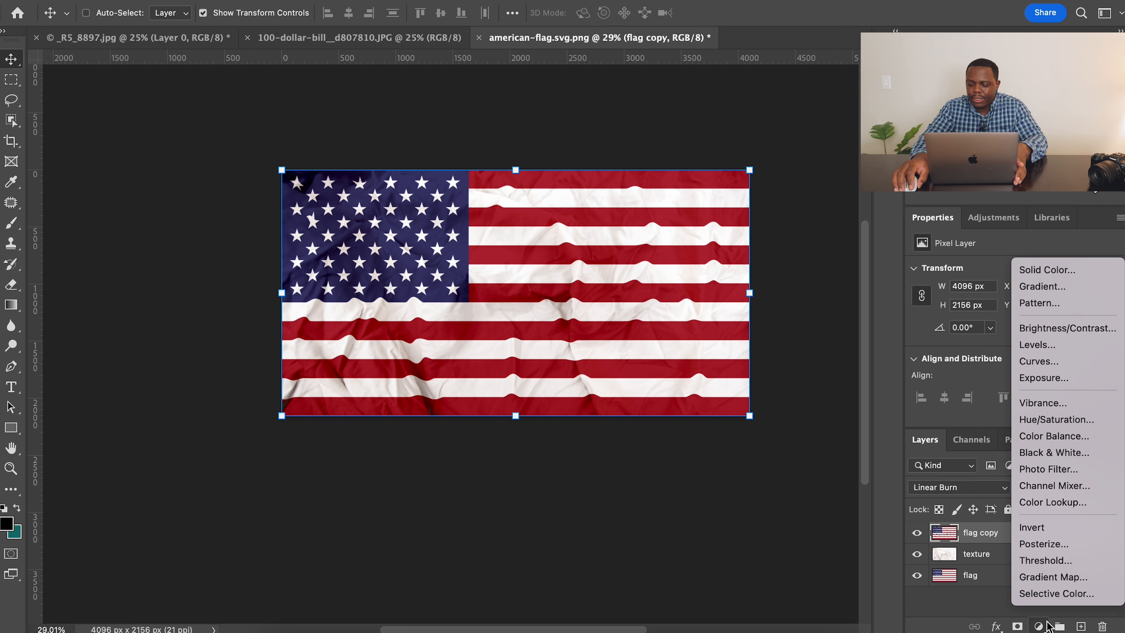
left_click(1052, 362)
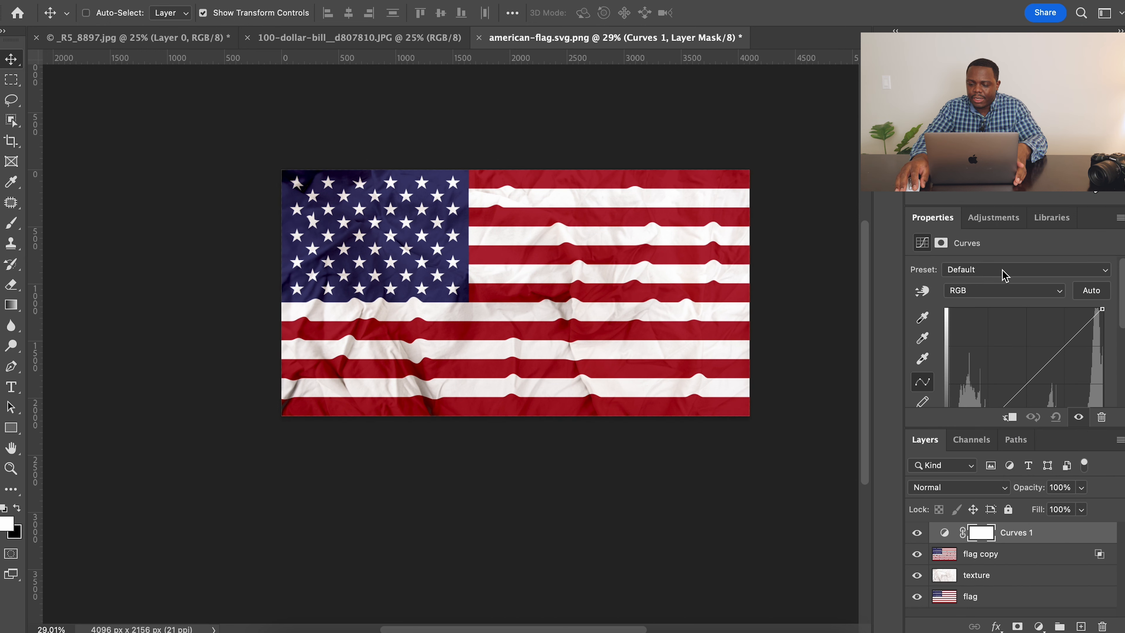
left_click_drag(991, 434, 993, 505)
left_click(994, 415)
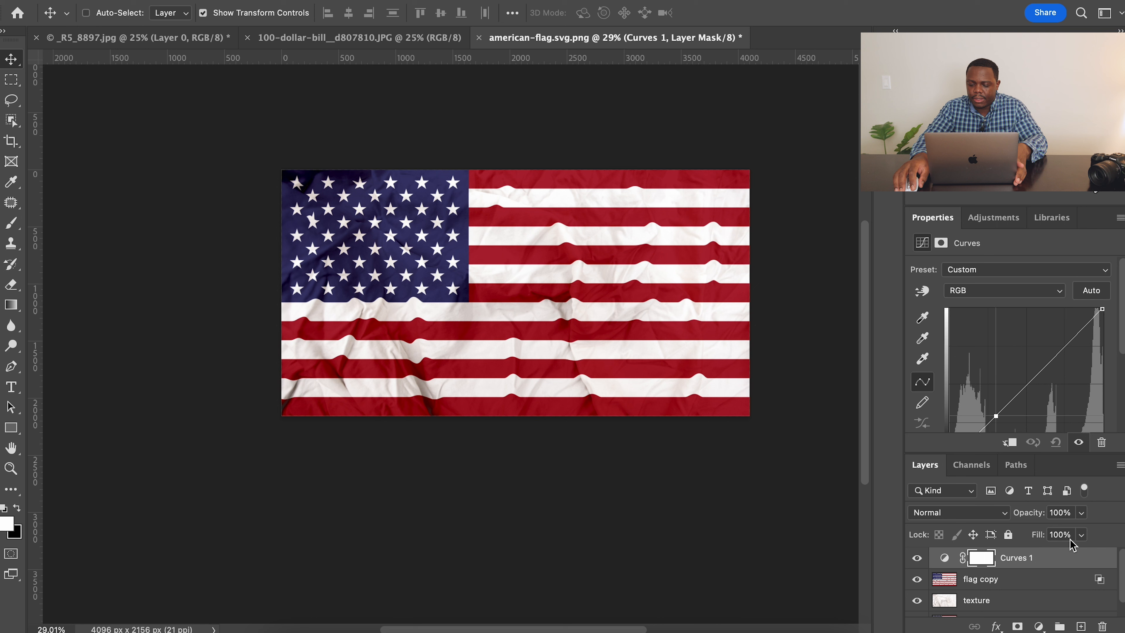
left_click(1081, 515)
left_click_drag(1084, 531, 1116, 528)
Step: Split the flag copy's This Layer highlight Blend If slider to about 62 / 255 and confirm the layer style
left_click(1066, 583)
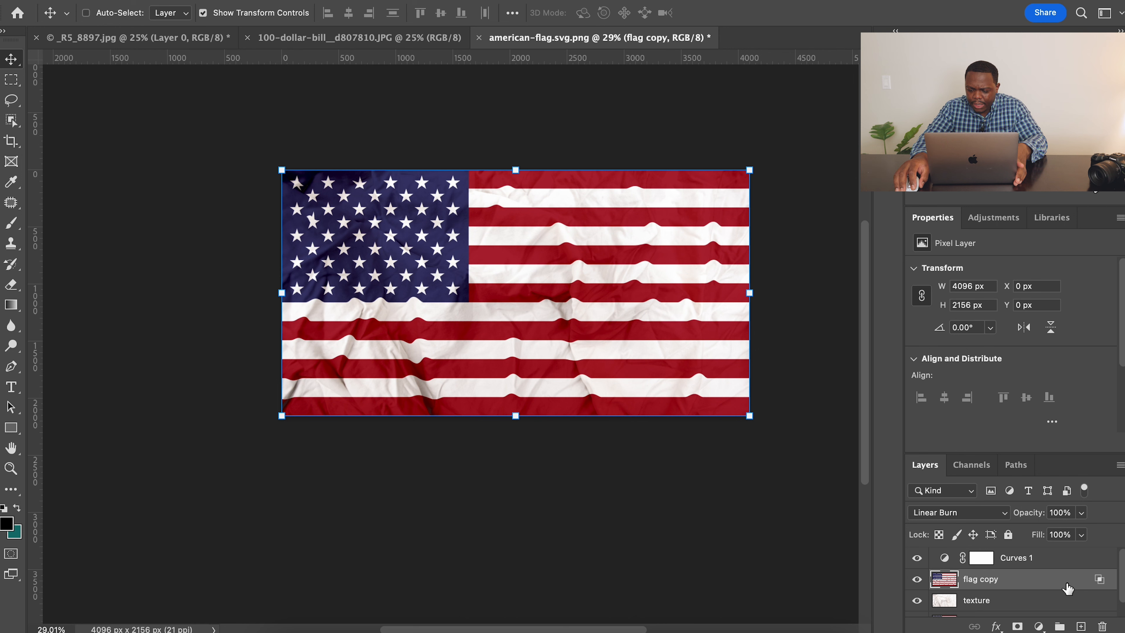
double_click(1048, 584)
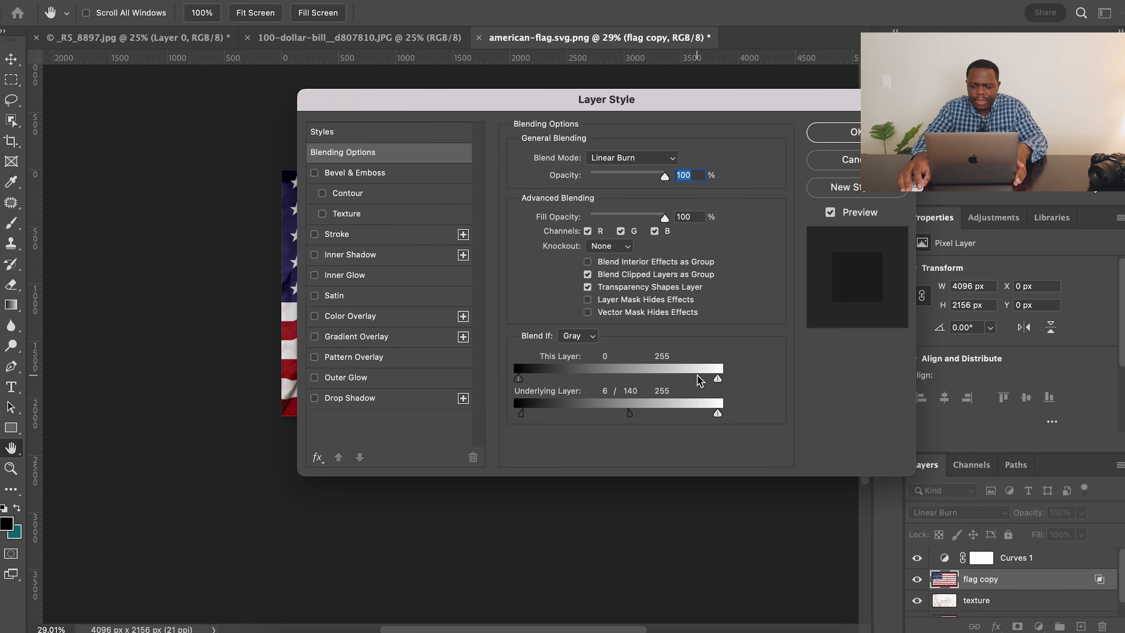
left_click_drag(667, 102, 888, 89)
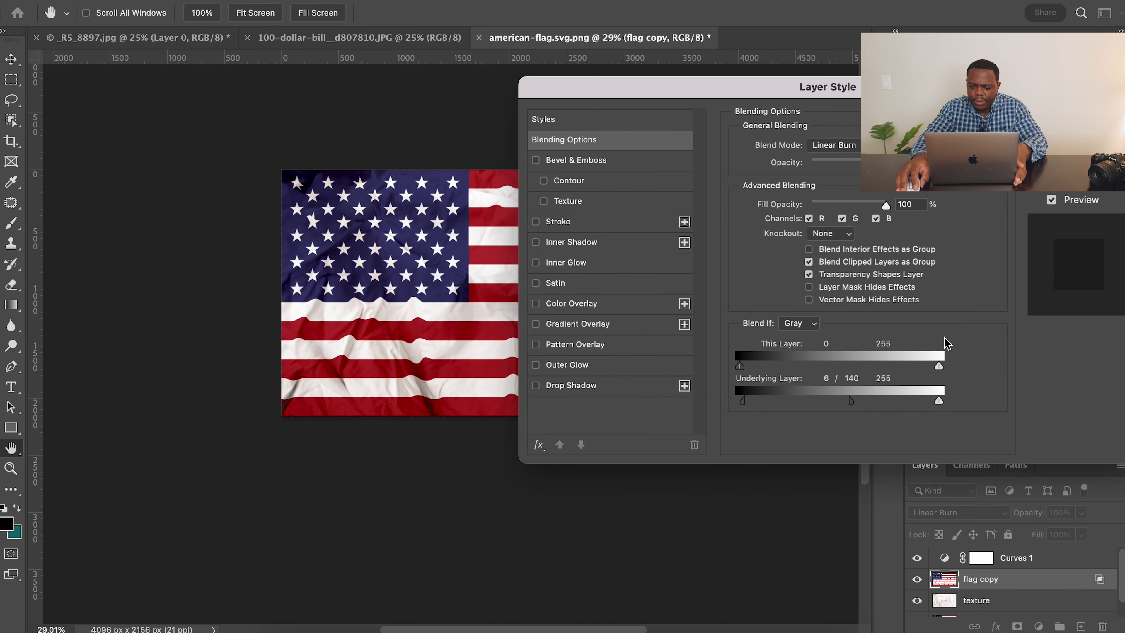
mouse_move(938, 368)
left_mouse_down()
mouse_move(771, 367)
mouse_move(931, 372)
left_mouse_up()
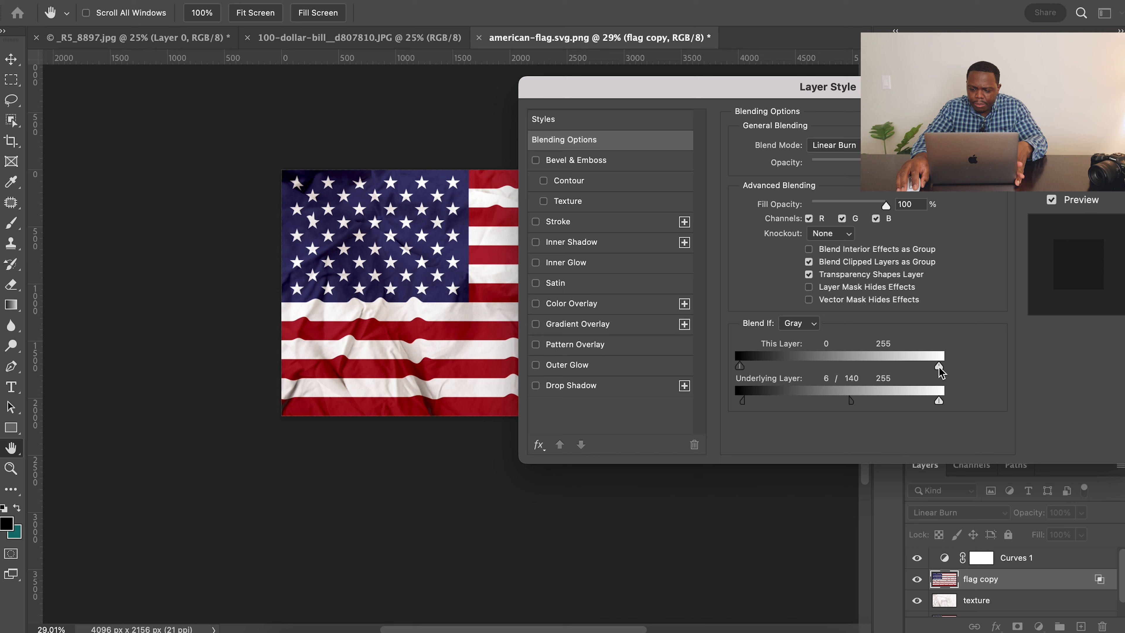
left_click_drag(939, 365, 790, 378)
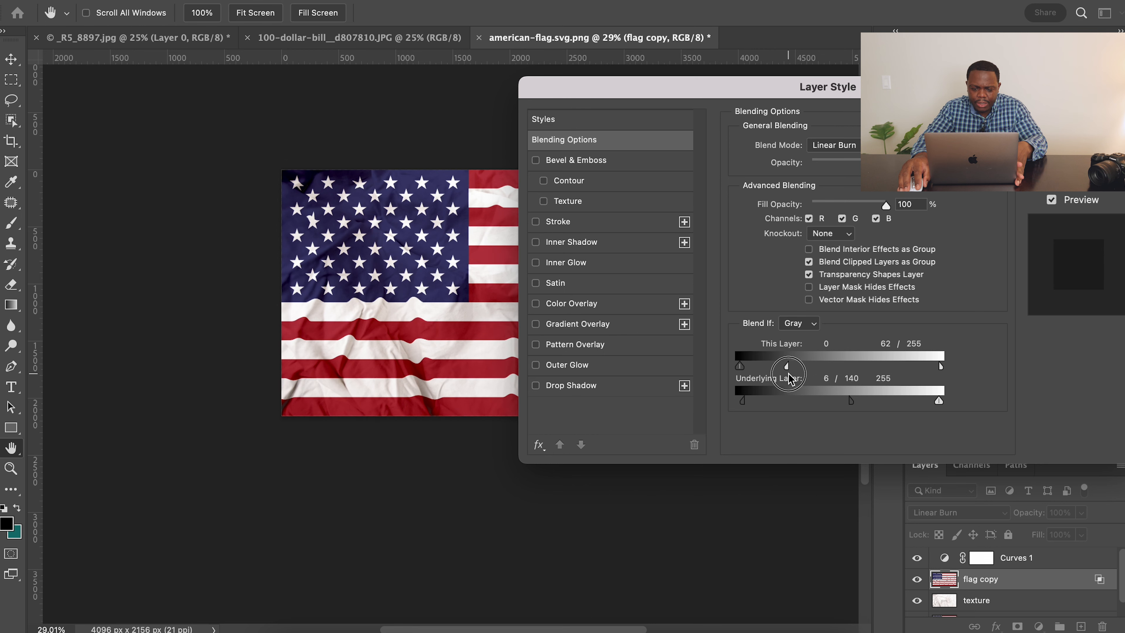
left_click_drag(734, 82, 539, 41)
left_click(848, 79)
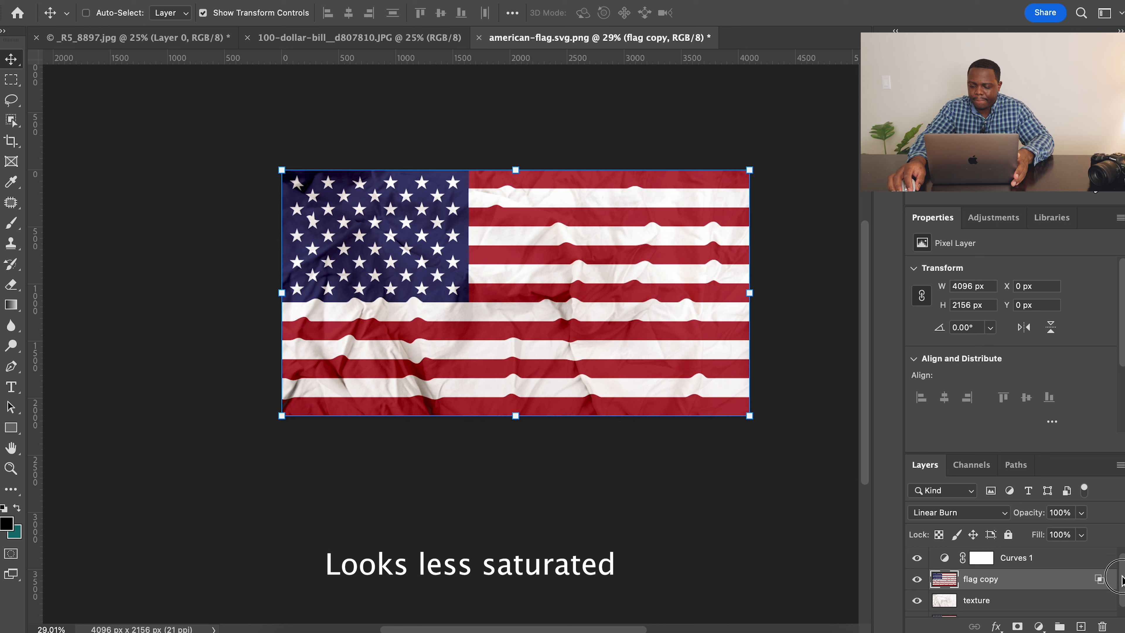
Step: Unlock the 100-dollar-bill image's background as Layer 0 and paste the picture above the flag copy in the american-flag document
scroll(1121, 574, "down", 1)
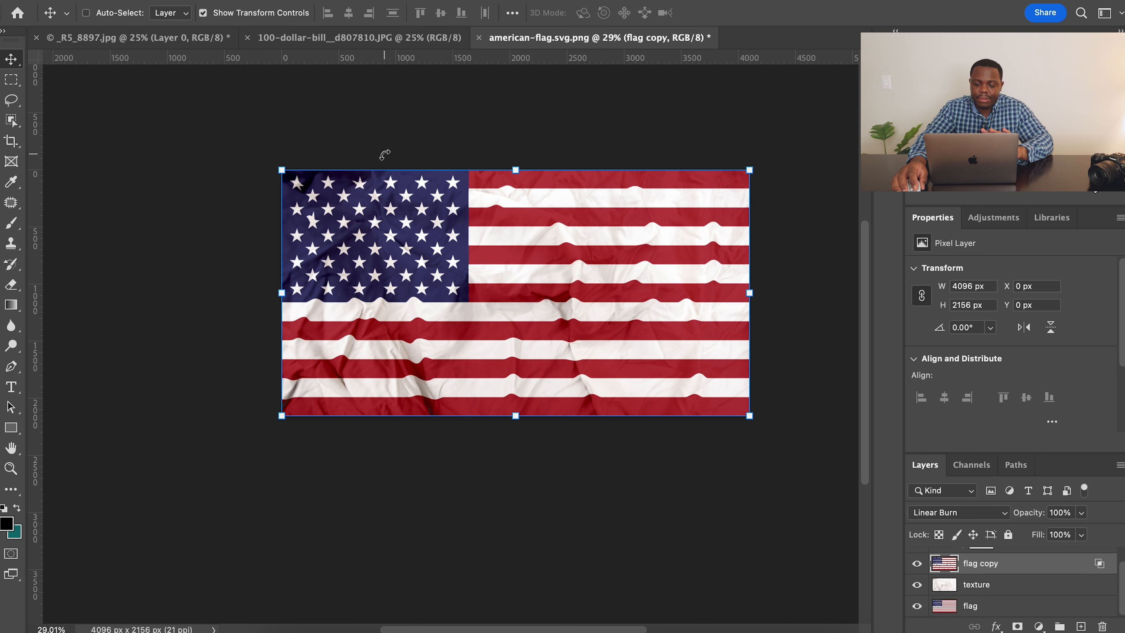
left_click(341, 39)
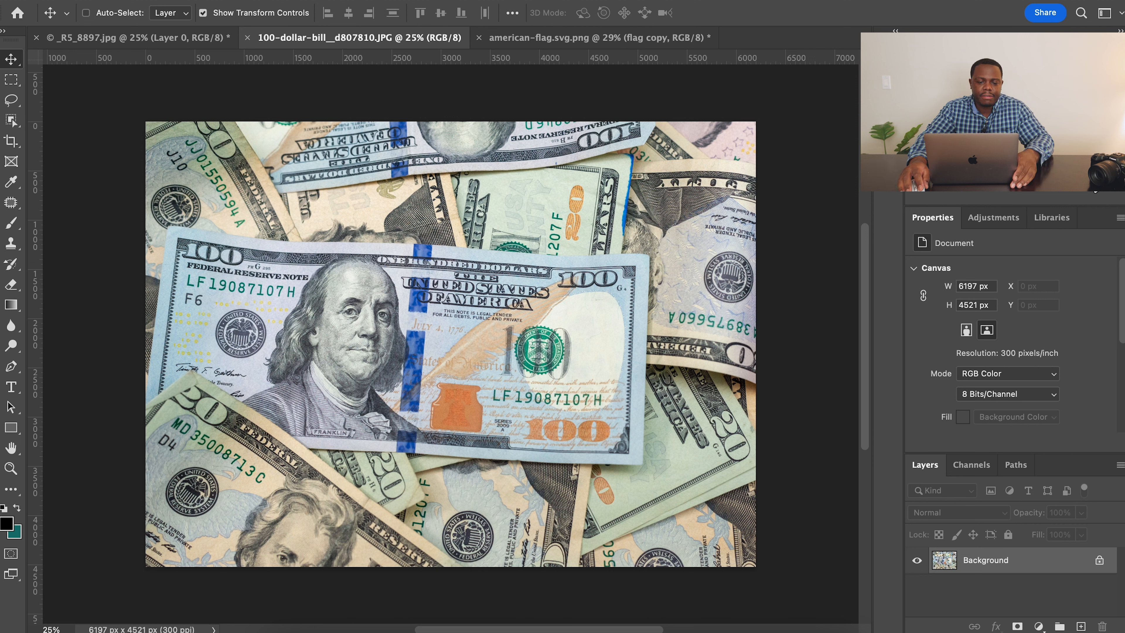
double_click(1072, 572)
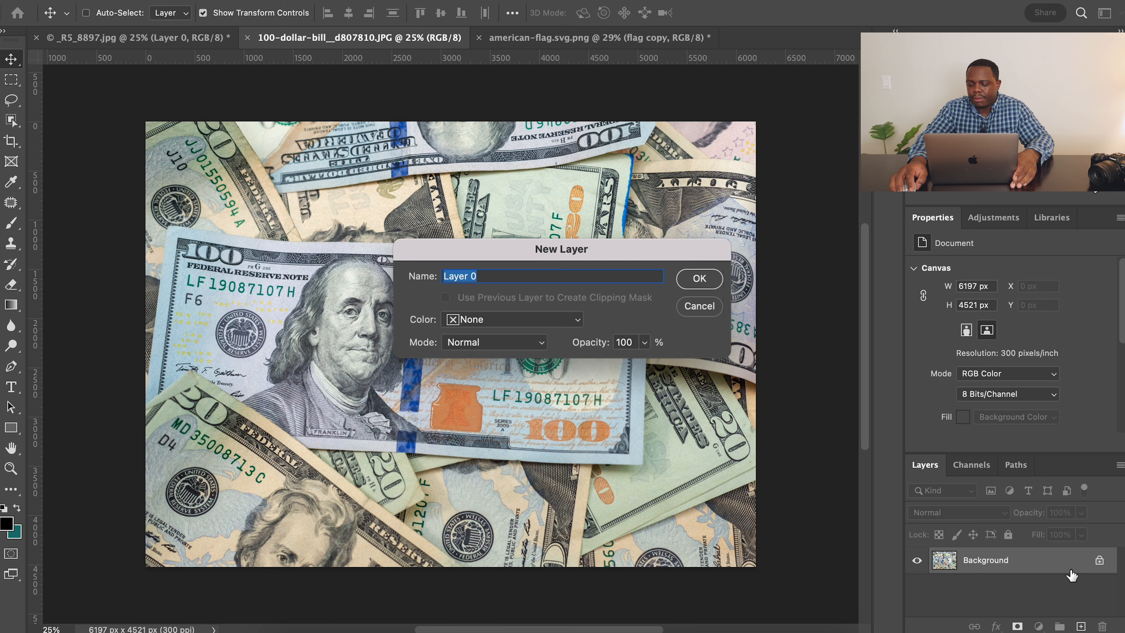
left_click(709, 279)
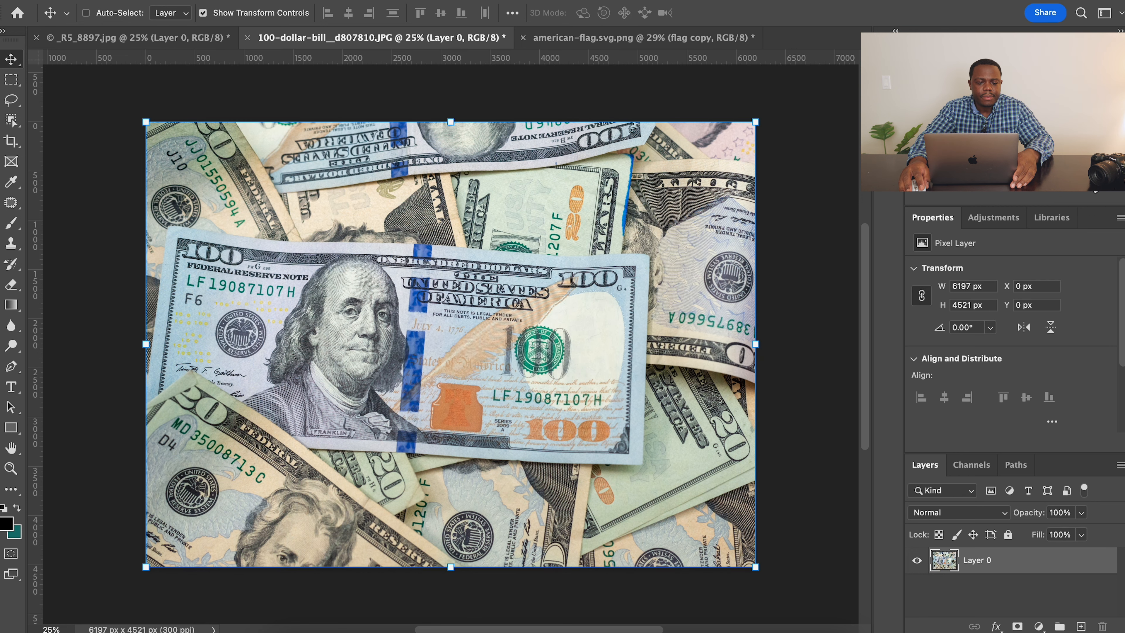
left_click(559, 36)
key("super+v")
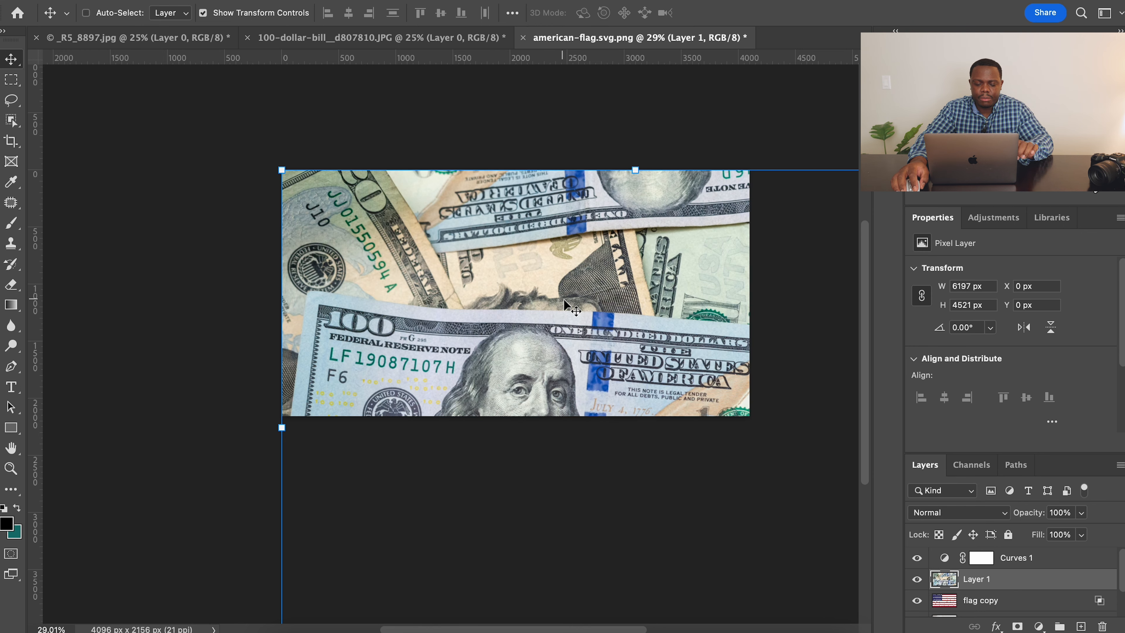
Step: Scale the pasted dollar bills to 3179 x 2320 px and position them over the flag's right side at X 1791, Y -82 px
left_click_drag(282, 170, 478, 226)
left_click_drag(812, 164, 819, 161)
left_click_drag(667, 210, 671, 212)
left_click(795, 12)
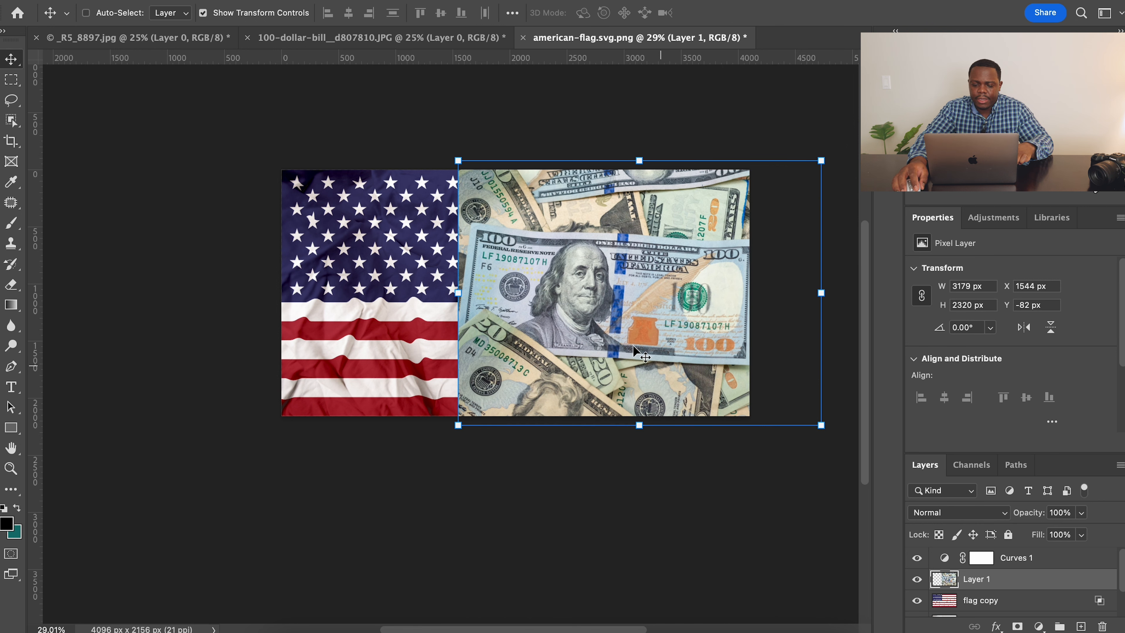
left_click_drag(632, 344, 660, 345)
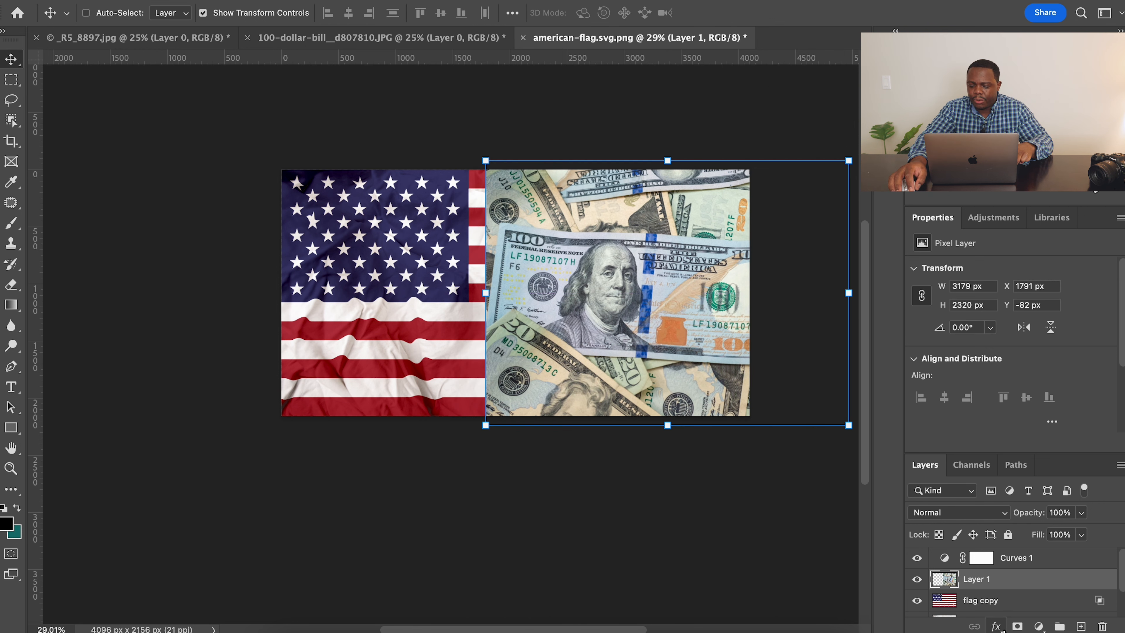
Step: Add a layer mask to the dollar-bill layer and fade its left edge into the flag with a white-to-black linear gradient
left_click(1017, 626)
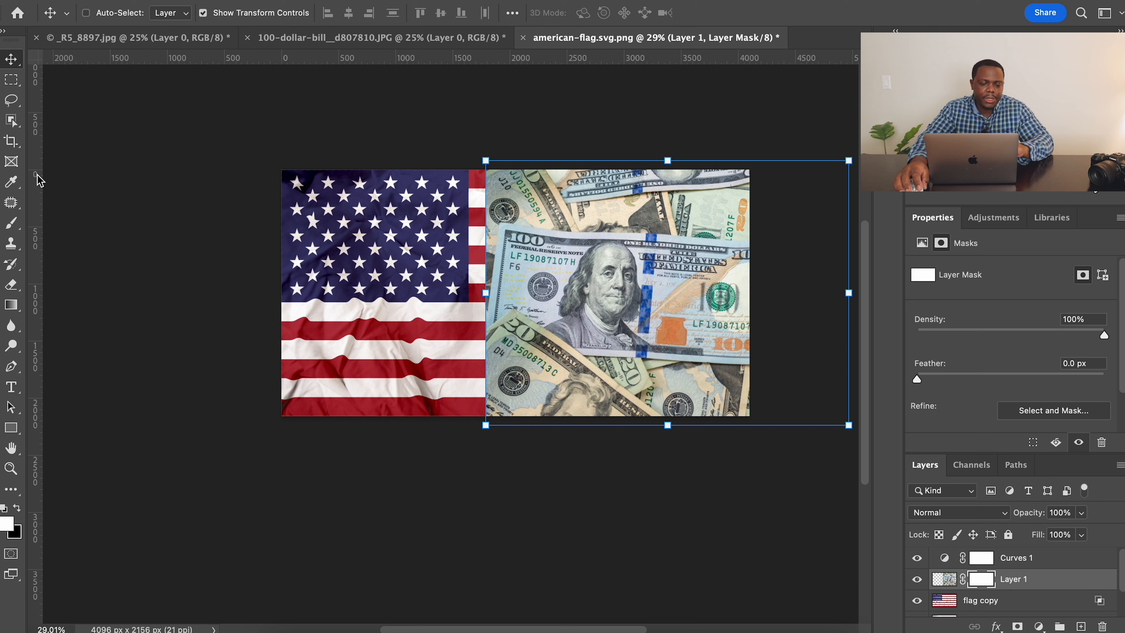
left_click(11, 305)
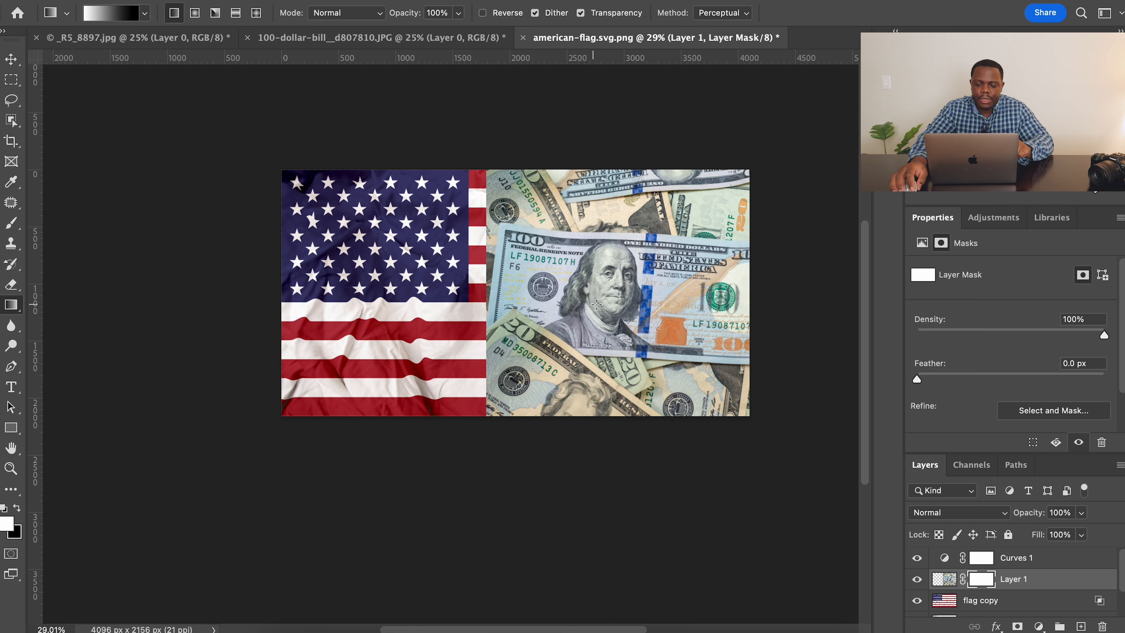
left_click(144, 14)
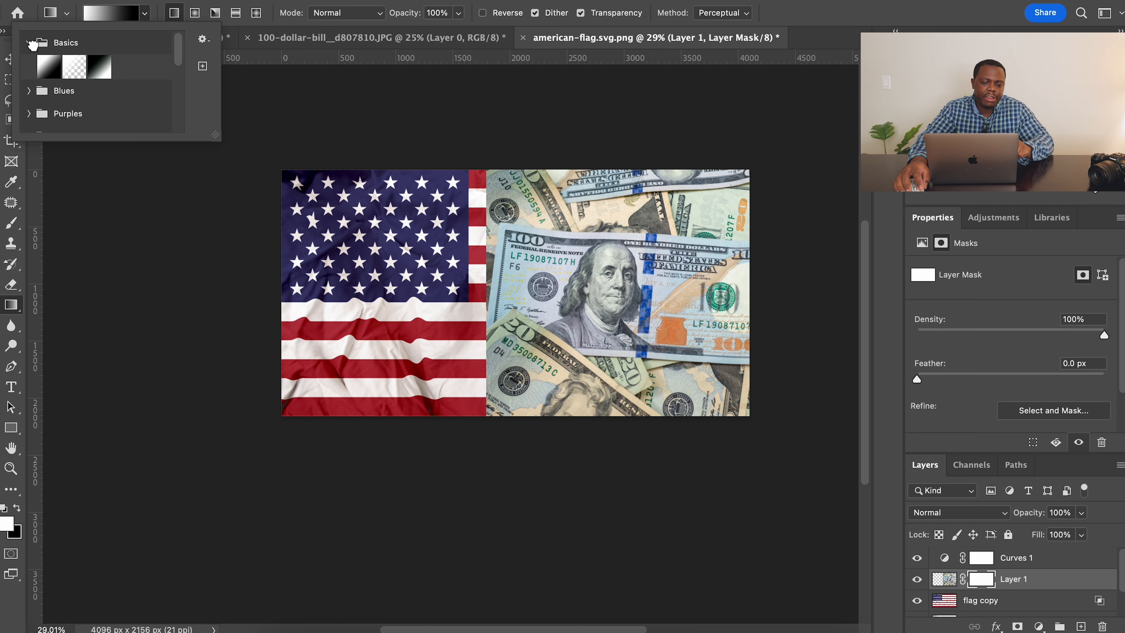
left_click(48, 66)
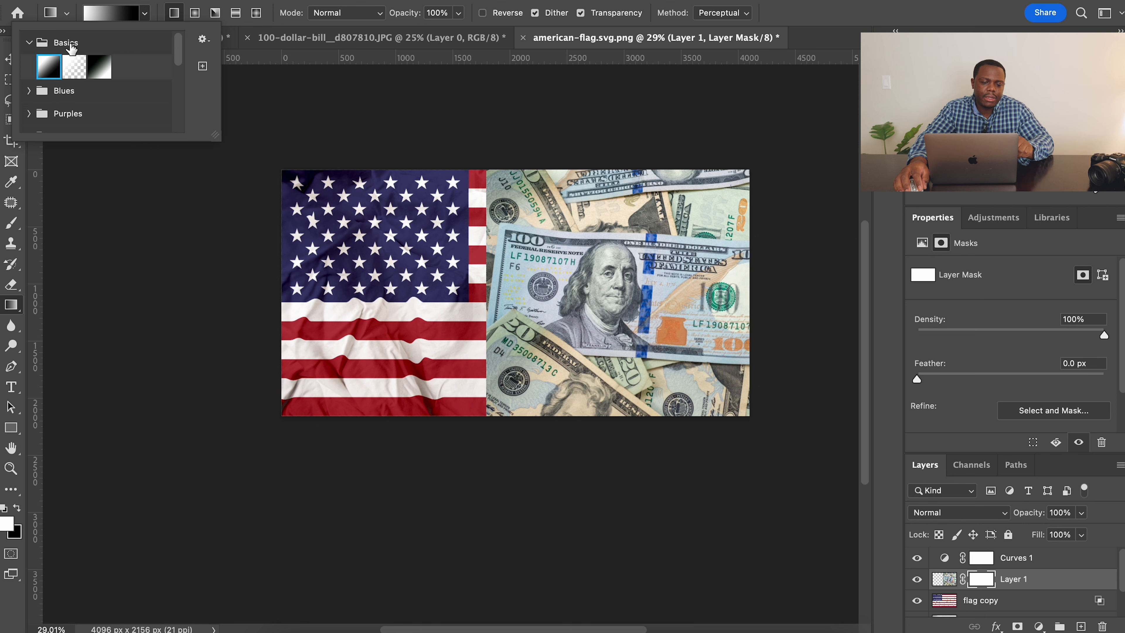
left_click(188, 4)
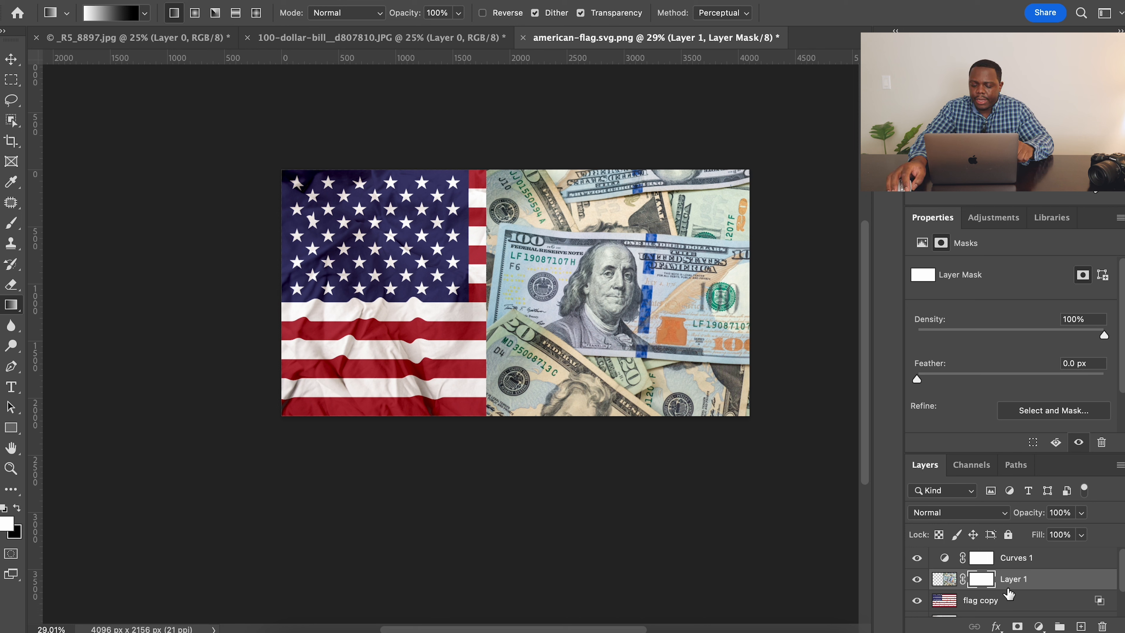
left_click_drag(746, 301, 459, 308)
left_click_drag(572, 310, 465, 315)
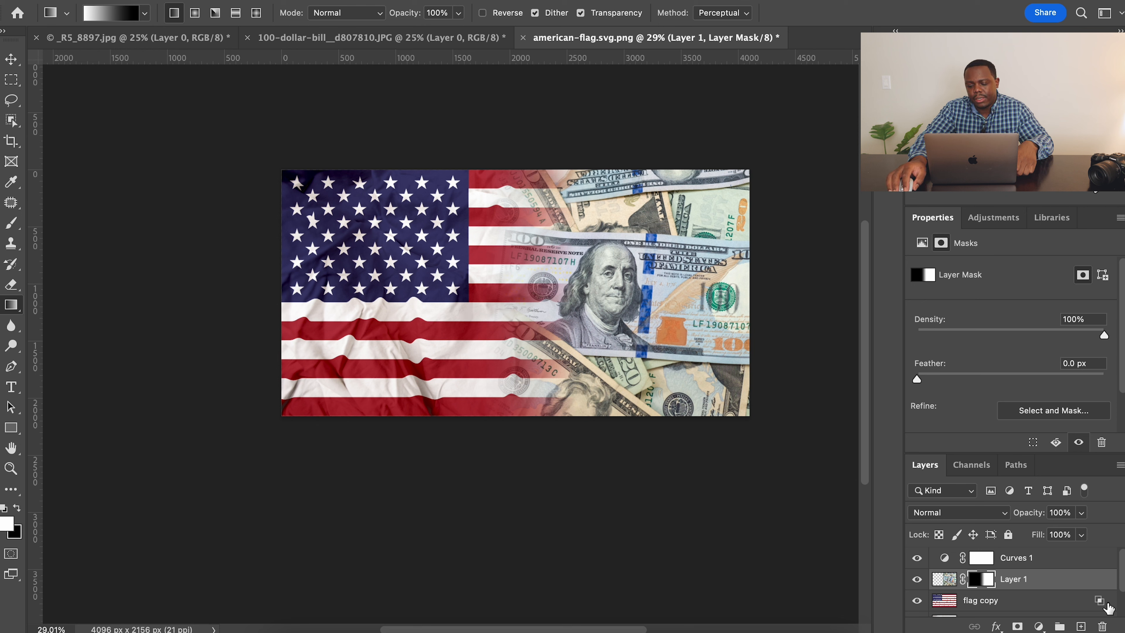
Step: Add a black Solid Color fill layer above Curves 1 and lower its opacity to 27%
left_click(1059, 567)
left_click(1058, 592)
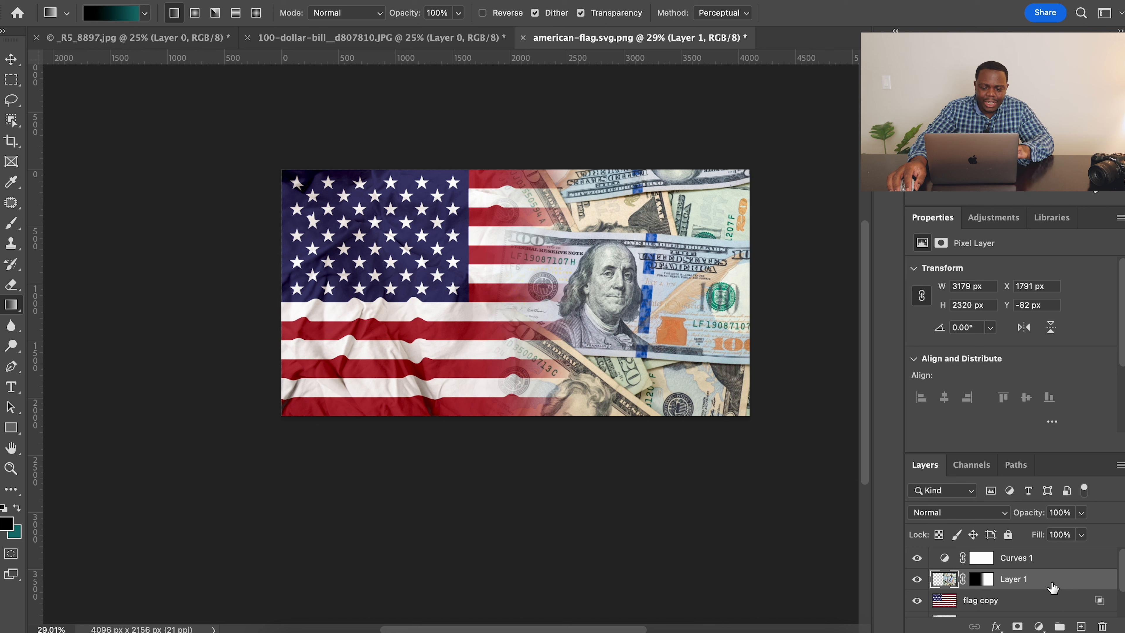
left_click(1046, 567)
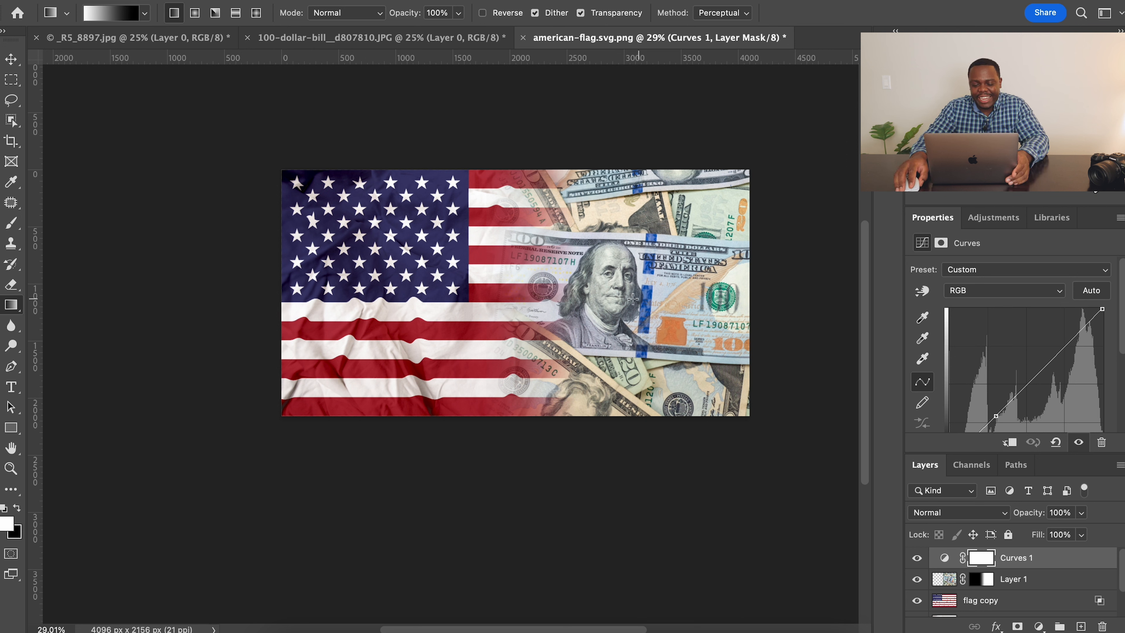
left_click(1080, 626)
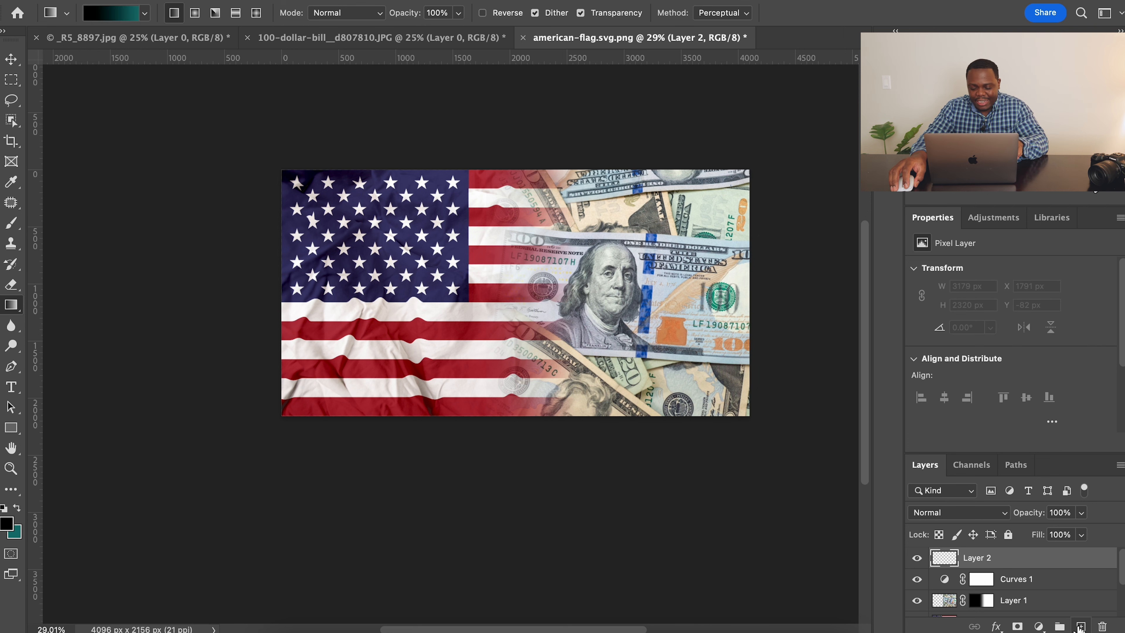
key("ctrl+z")
left_click(1038, 626)
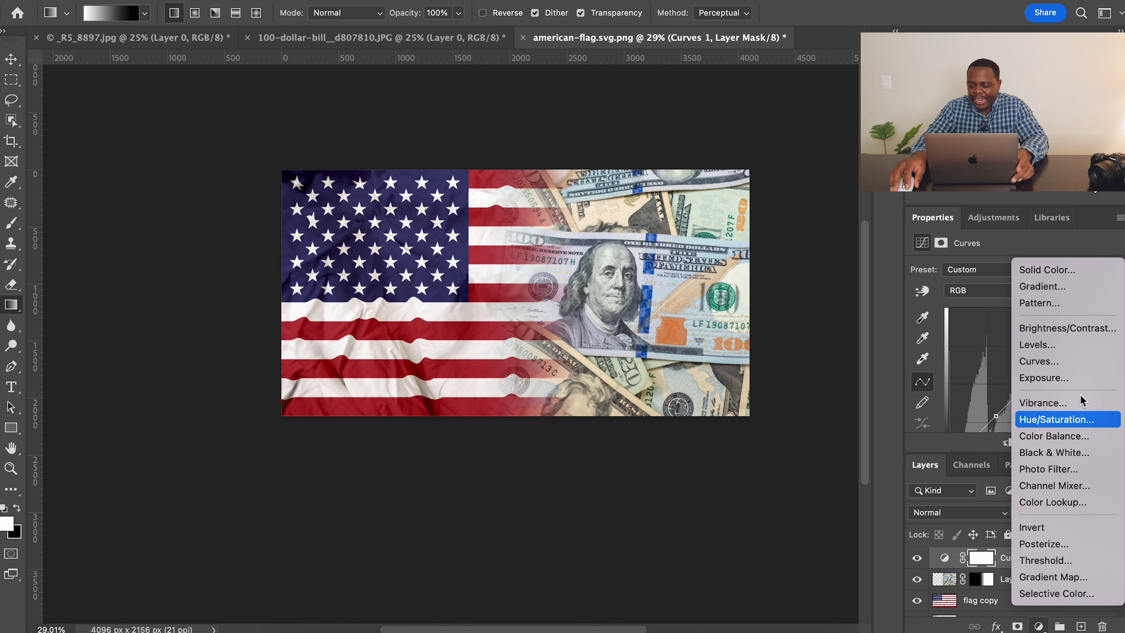
left_click(1062, 272)
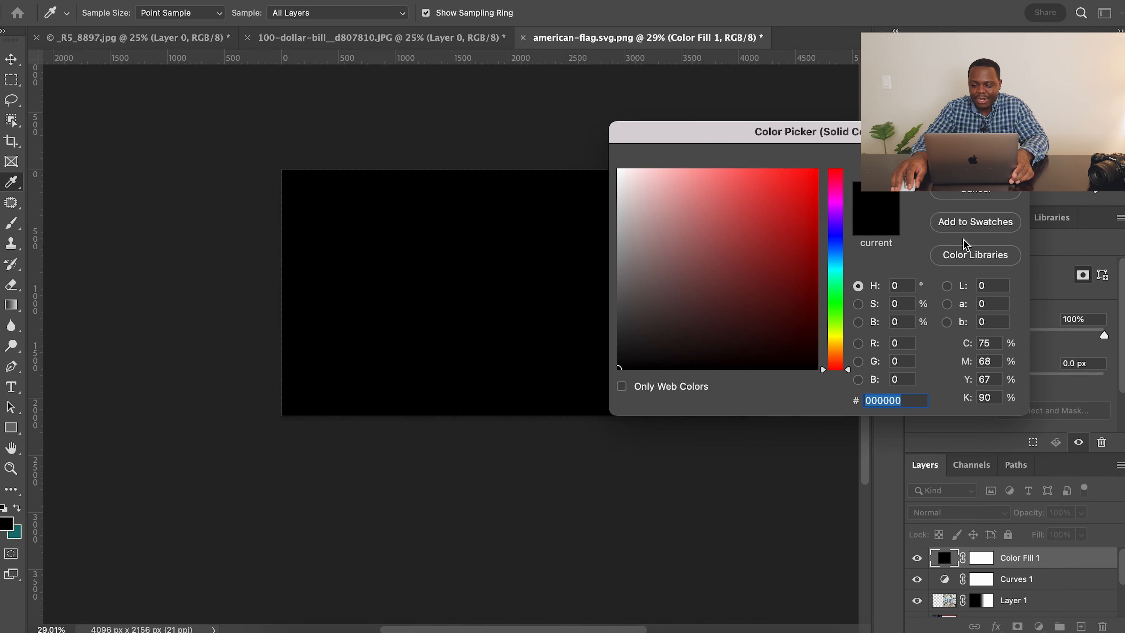
key("Return")
key("g")
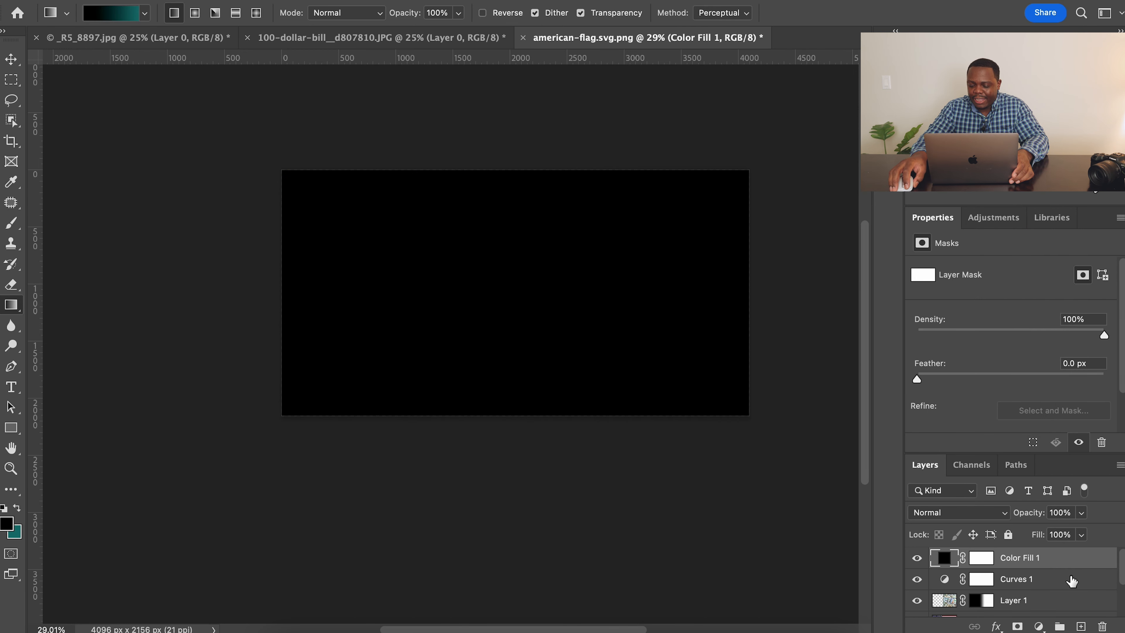
left_click(1081, 513)
left_click_drag(1085, 530, 1034, 534)
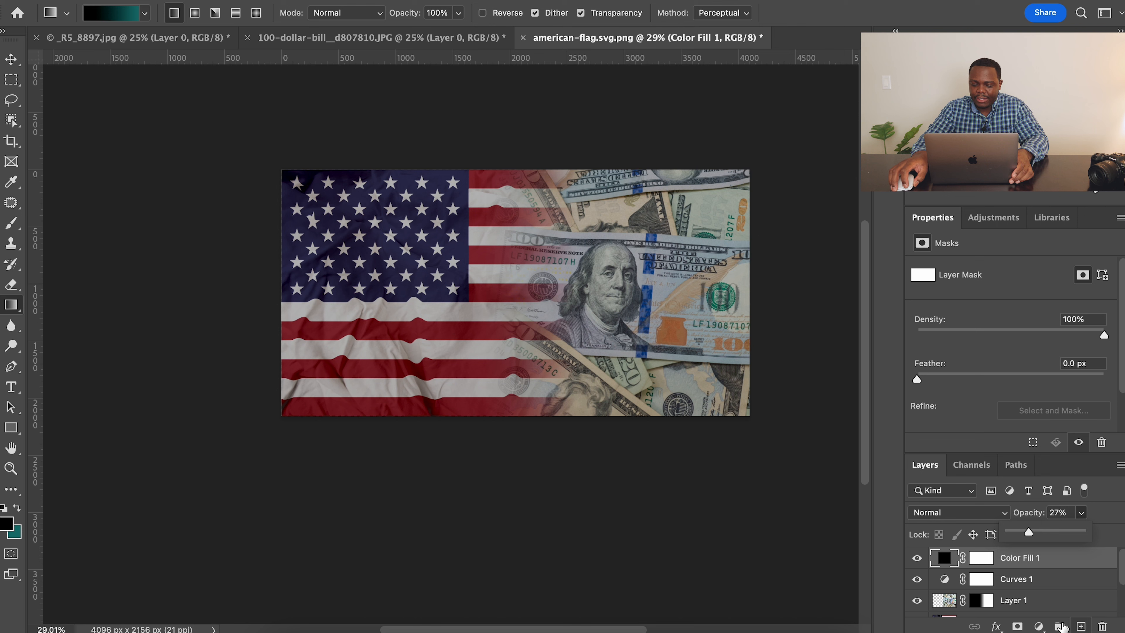
Step: Add the white text "ECONOMY" in Anton Regular, 72 px, over the flag
left_click(11, 387)
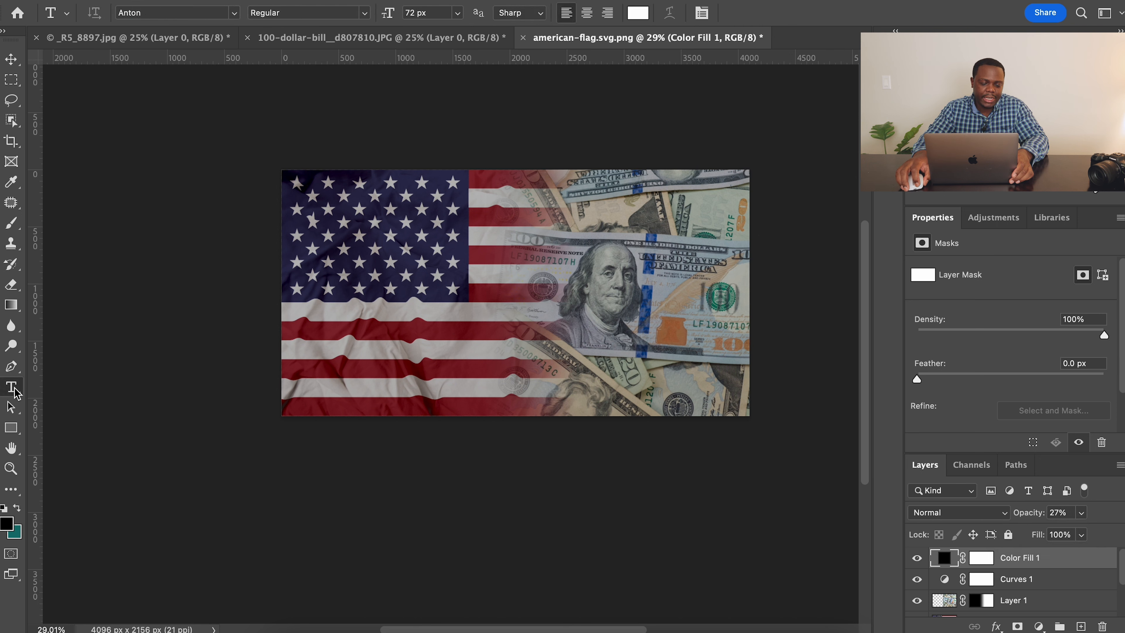
left_click(364, 290)
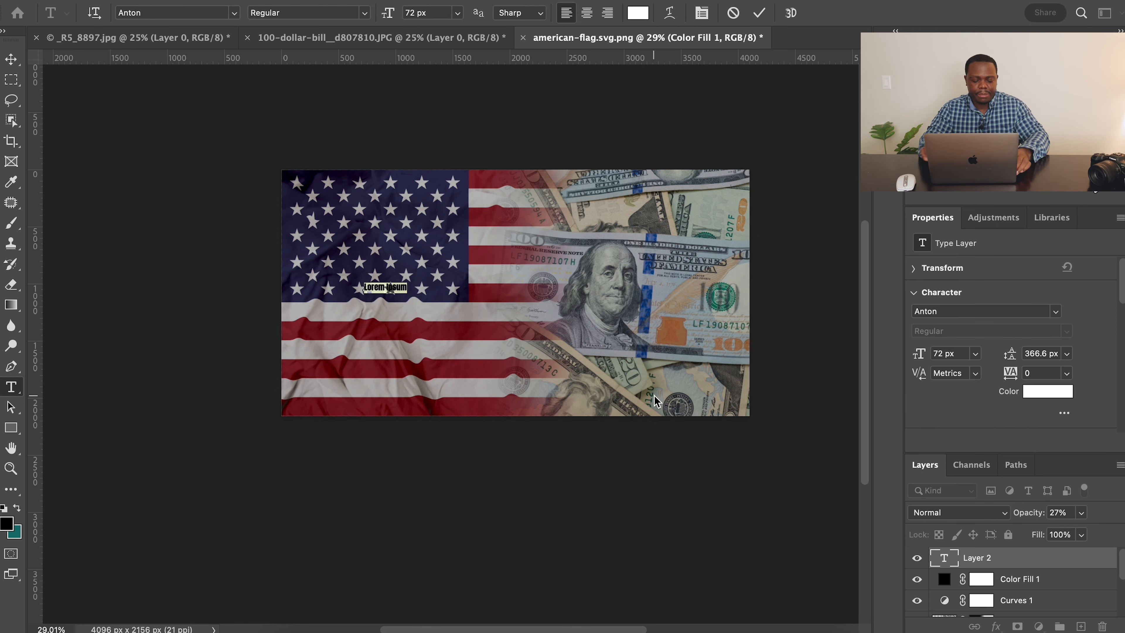
type("ECONOMY")
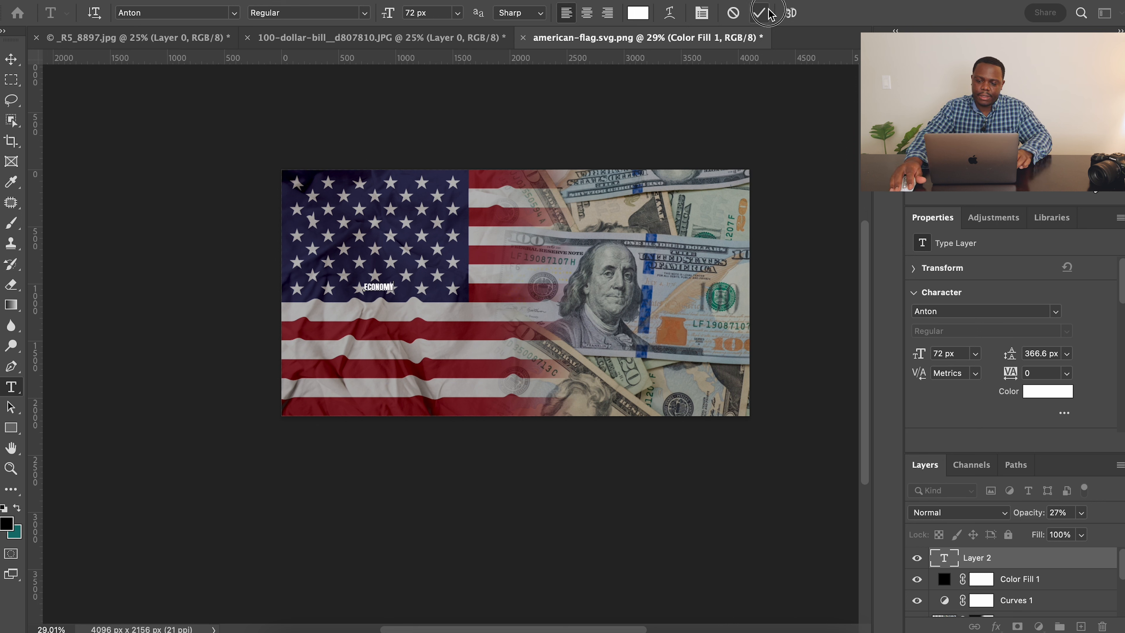
left_click(760, 13)
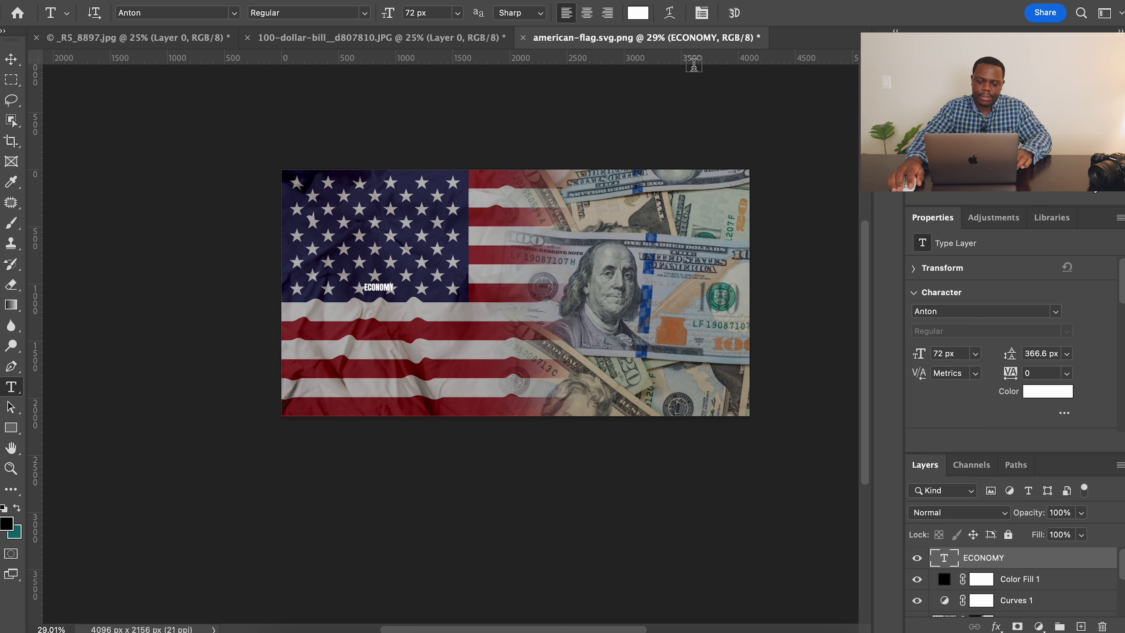
Step: Scale the ECONOMY text to about 1374% (989.45 px) and center it over the composition
left_click(11, 59)
left_click_drag(395, 292, 730, 411)
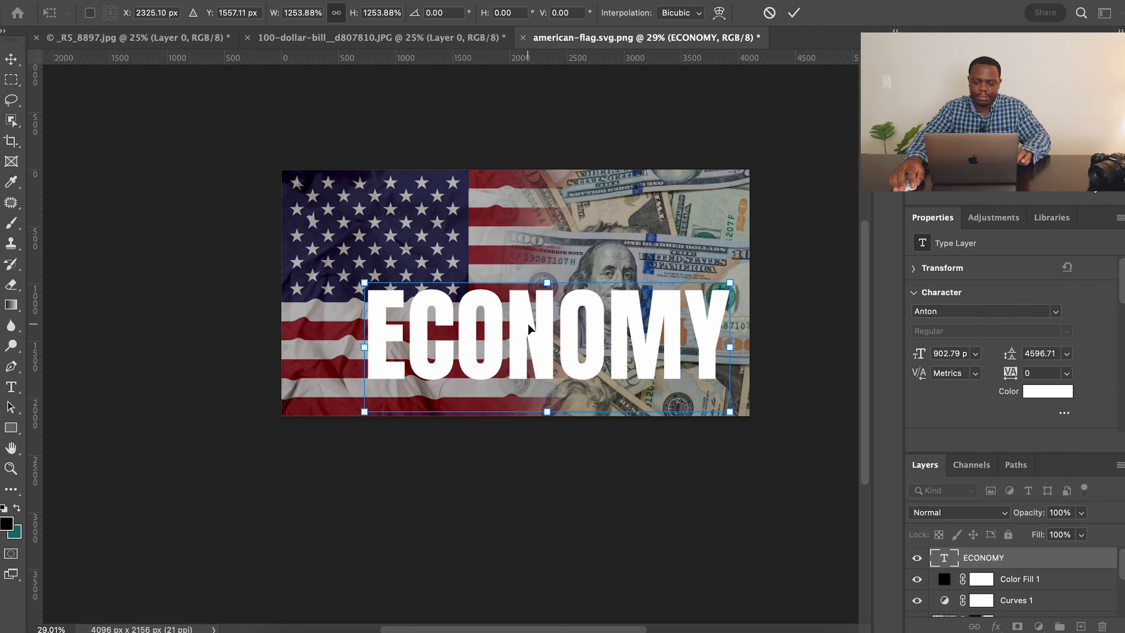
left_click_drag(618, 355, 566, 309)
left_click_drag(678, 366, 708, 386)
left_click_drag(612, 293, 617, 279)
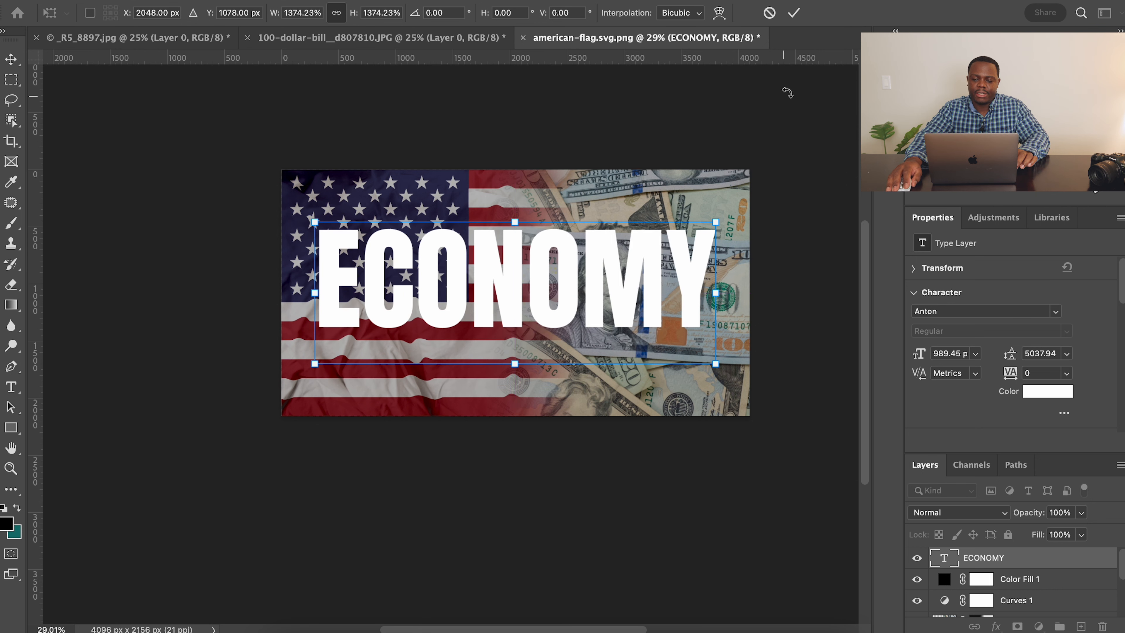
left_click(793, 13)
left_click_drag(548, 272, 551, 292)
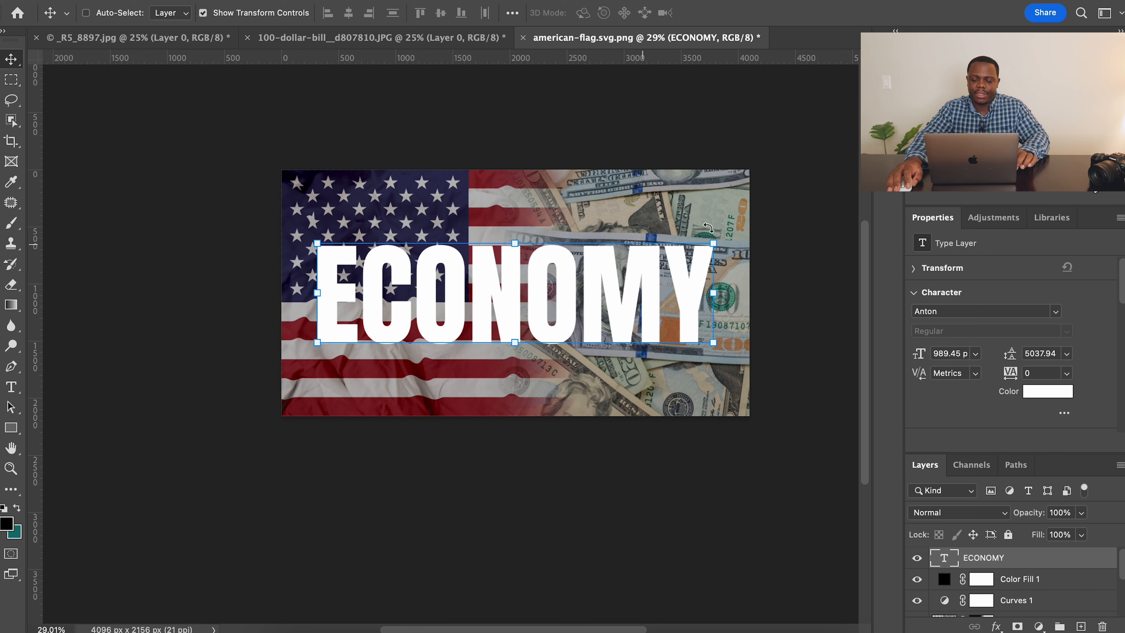
Step: Apply a Drop Shadow to the ECONOMY text layer with distance 27 px and size 40 px
left_click(1020, 580)
left_click(1025, 566)
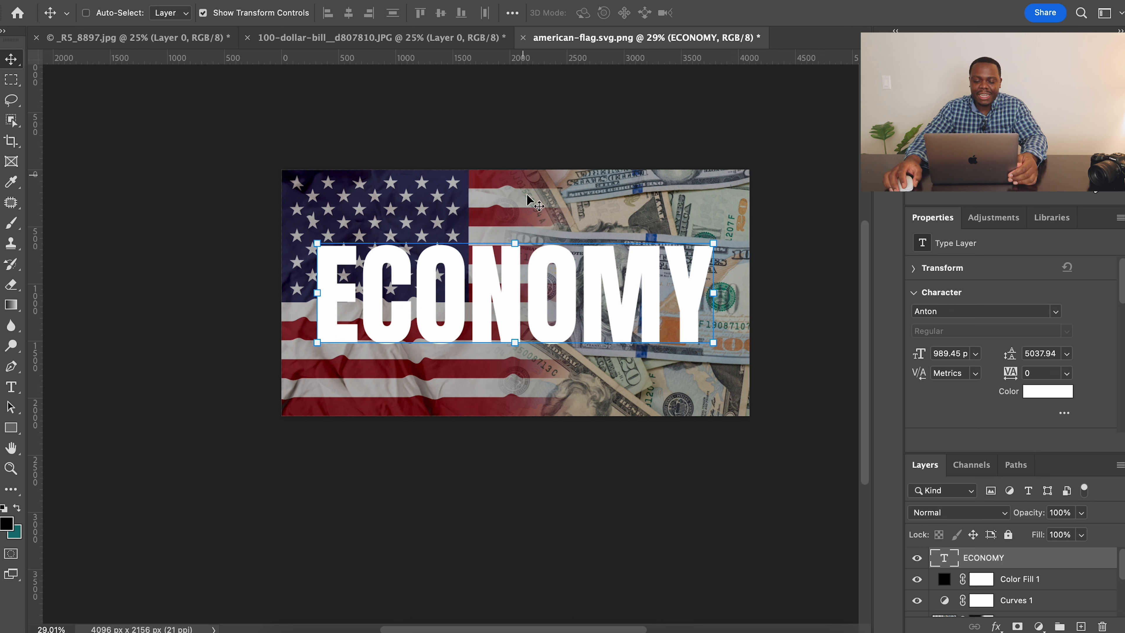
double_click(1101, 567)
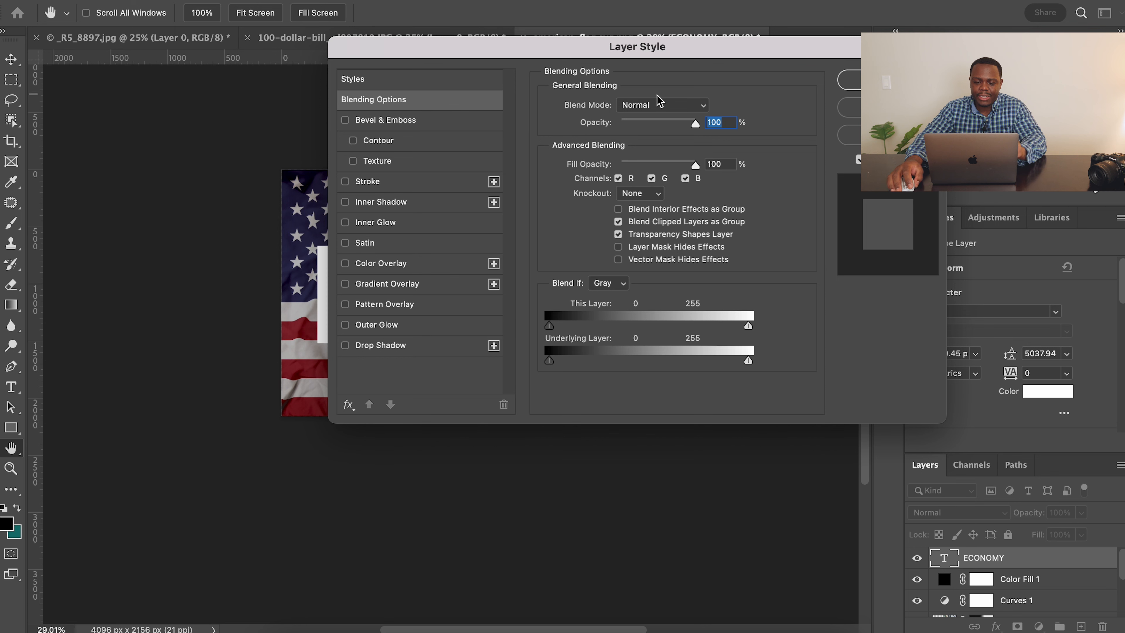
left_click(379, 345)
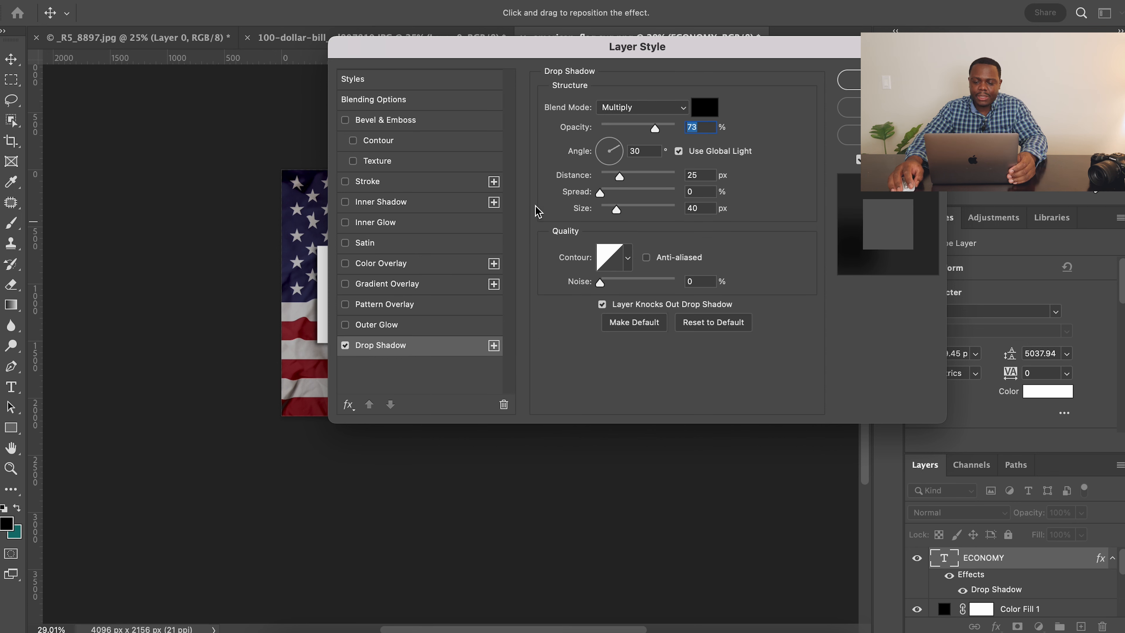
left_click_drag(583, 54, 830, 42)
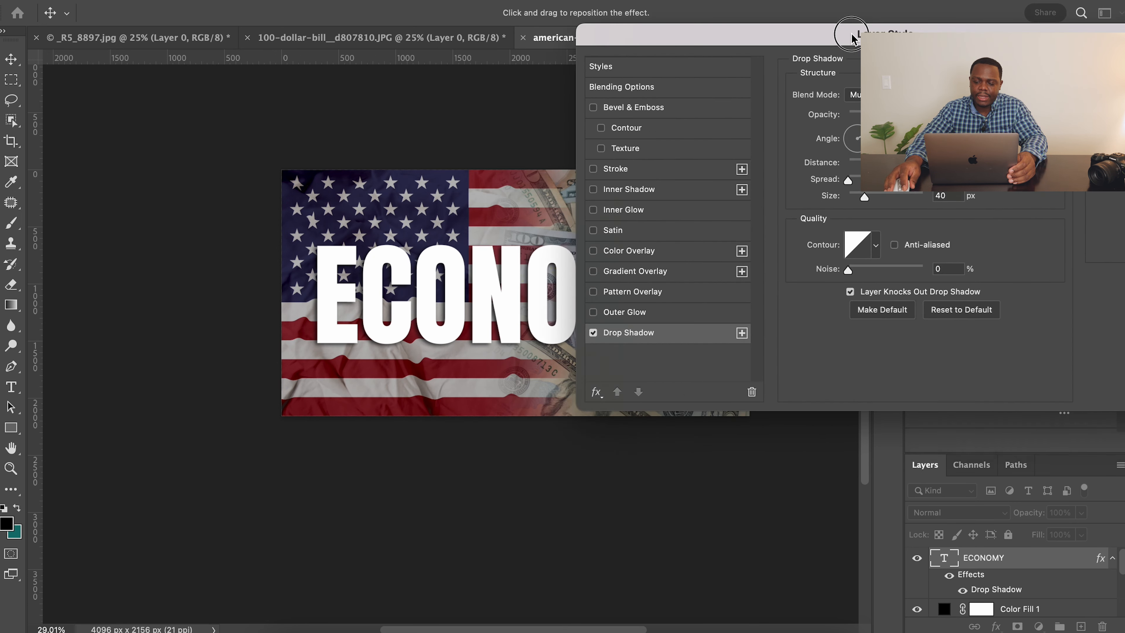
left_click_drag(867, 166, 863, 200)
left_click_drag(892, 38, 636, 78)
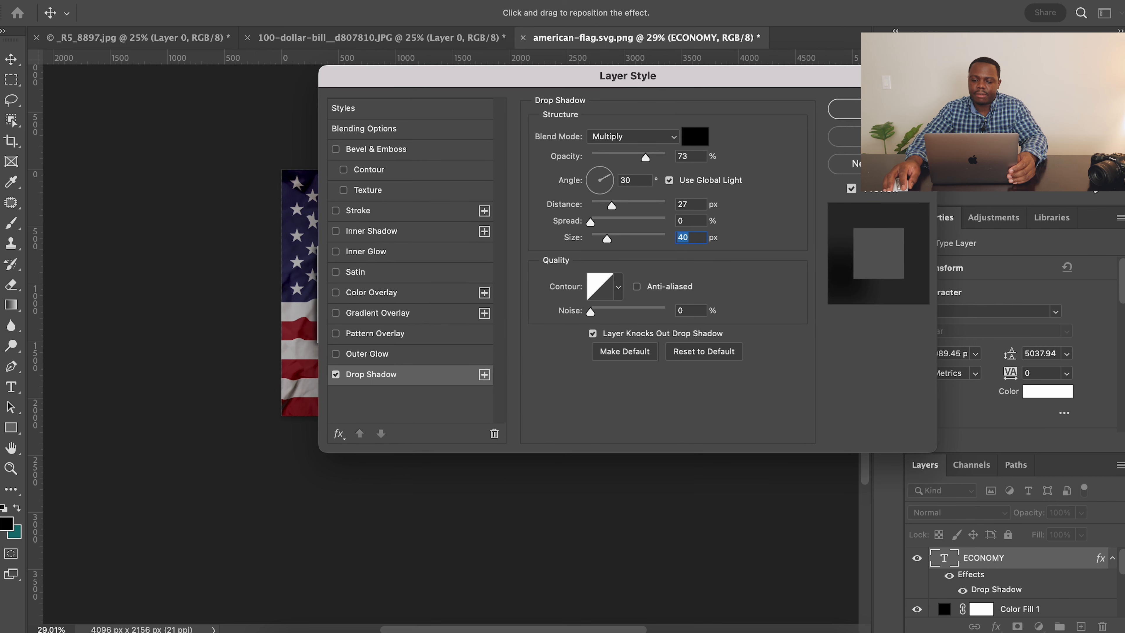
left_click(843, 109)
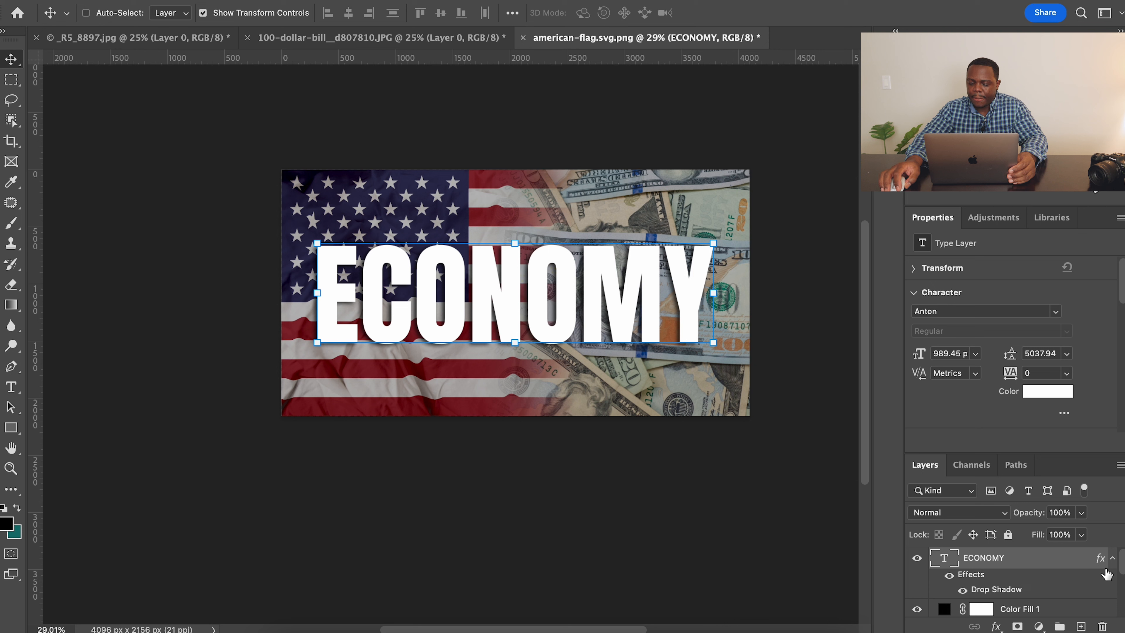
Step: Enlarge the layer list so every layer down to the flag layer is shown
left_click(1015, 464)
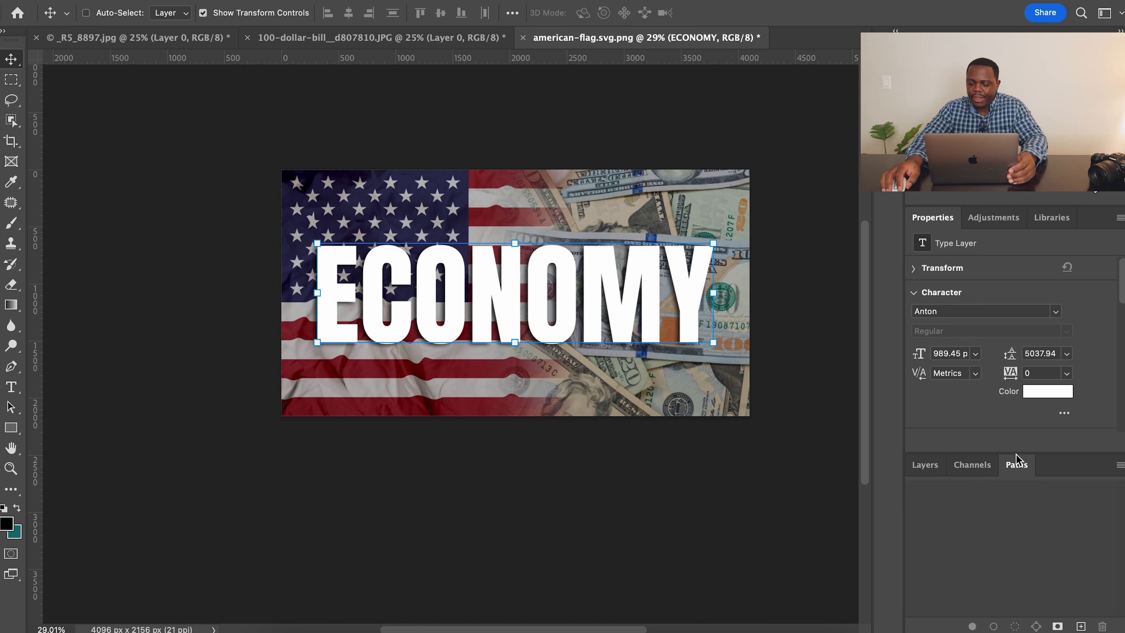
left_click(943, 466)
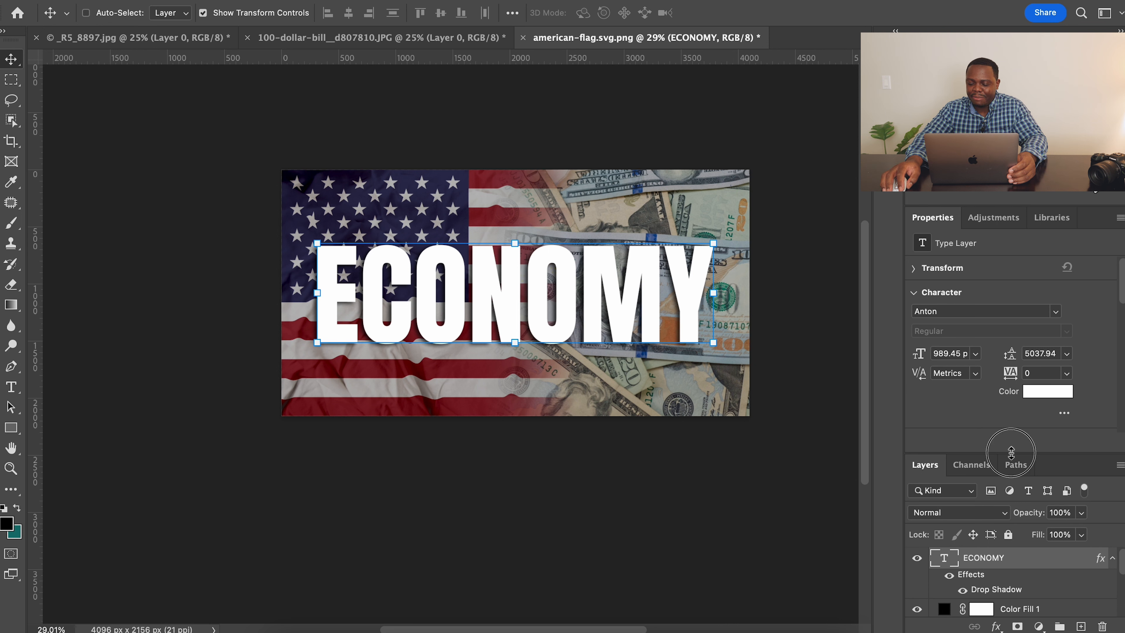
scroll(1018, 311, "down", 3)
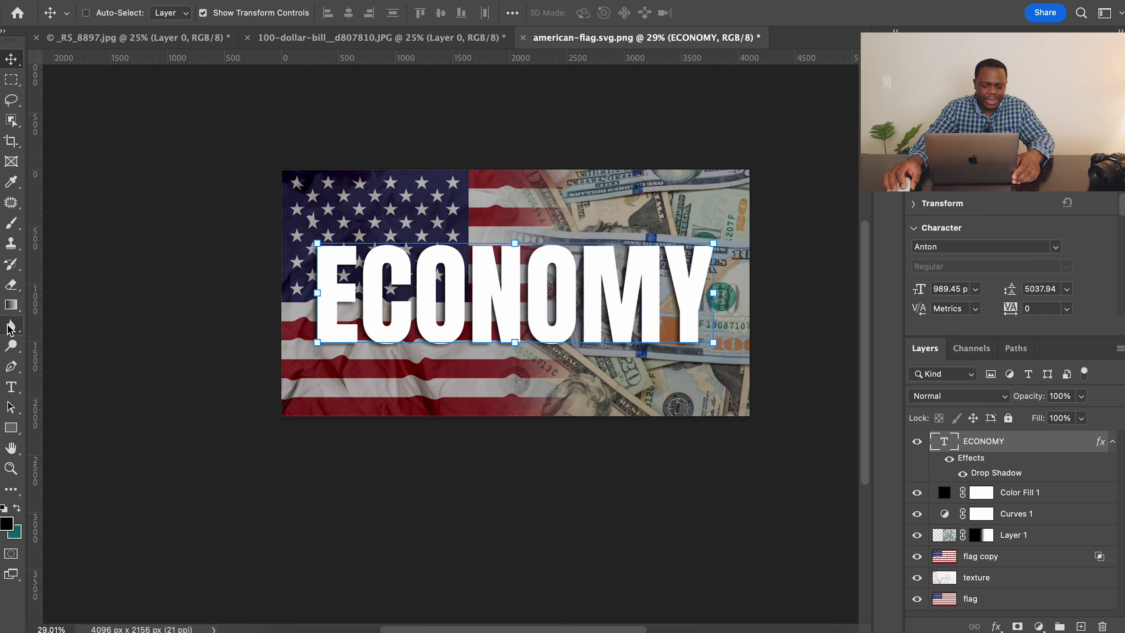
Step: Draw a closed Pen path that zigzags like a chart line across the ECONOMY letters and closes below the text
key("p")
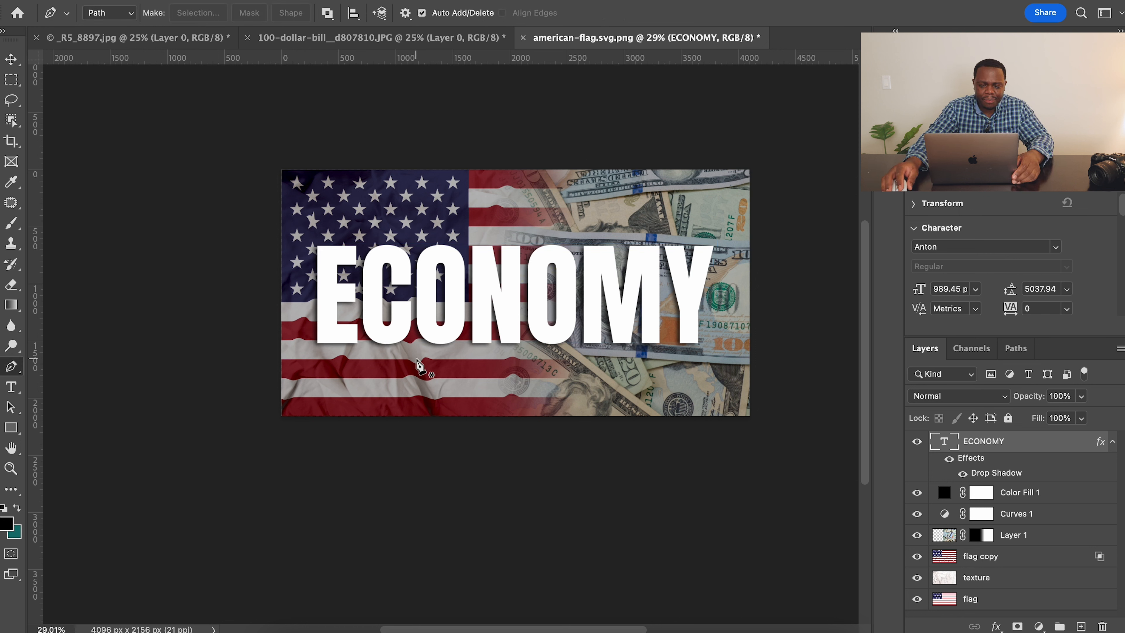
left_click(311, 342)
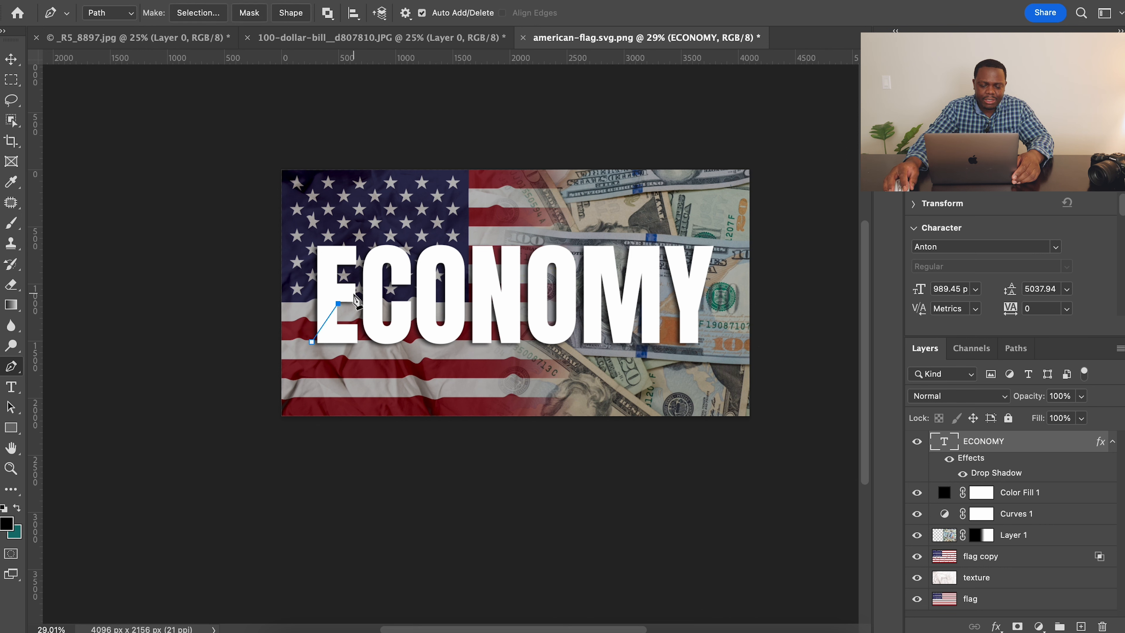
left_click(378, 312)
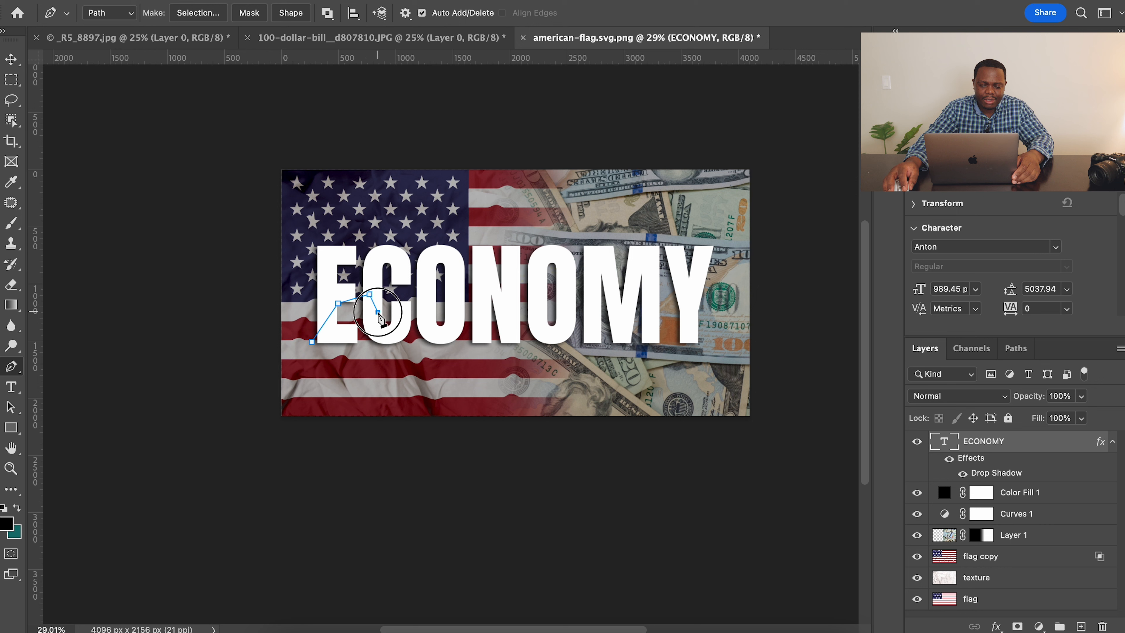
left_click(425, 314)
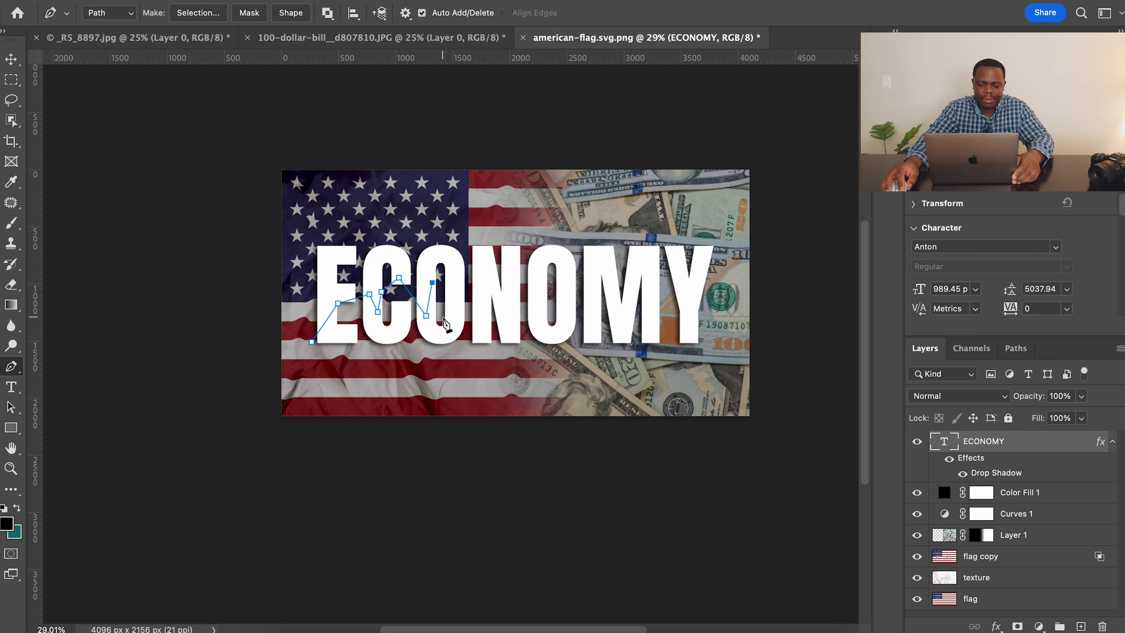
left_click(458, 294)
left_click(502, 307)
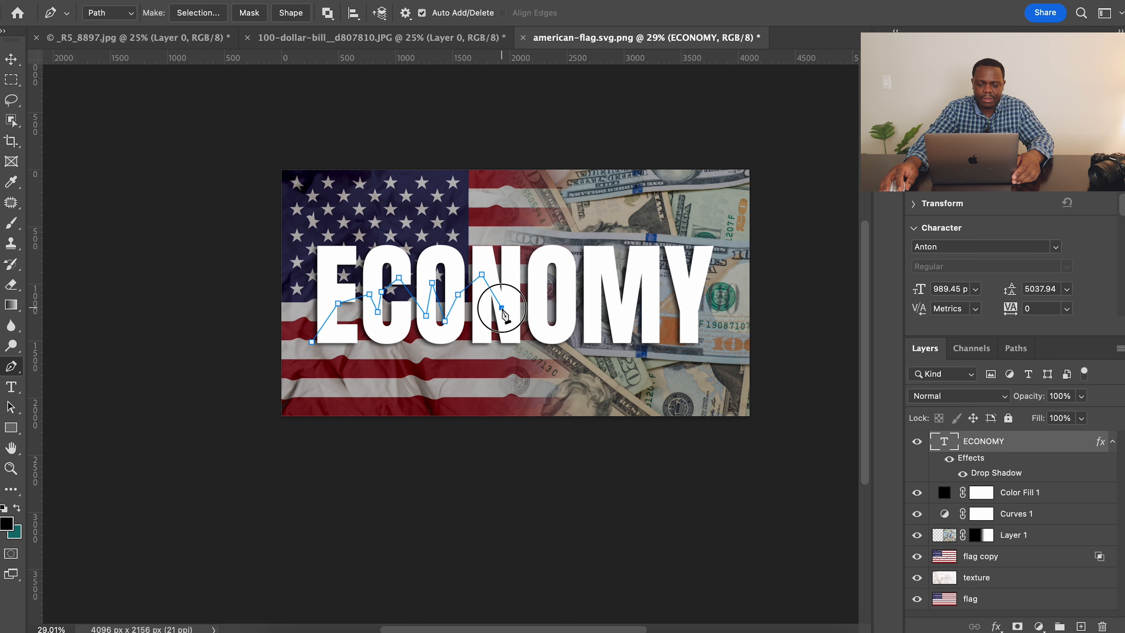
left_click(519, 309)
left_click(558, 284)
left_click(575, 316)
left_click(593, 278)
left_click(605, 307)
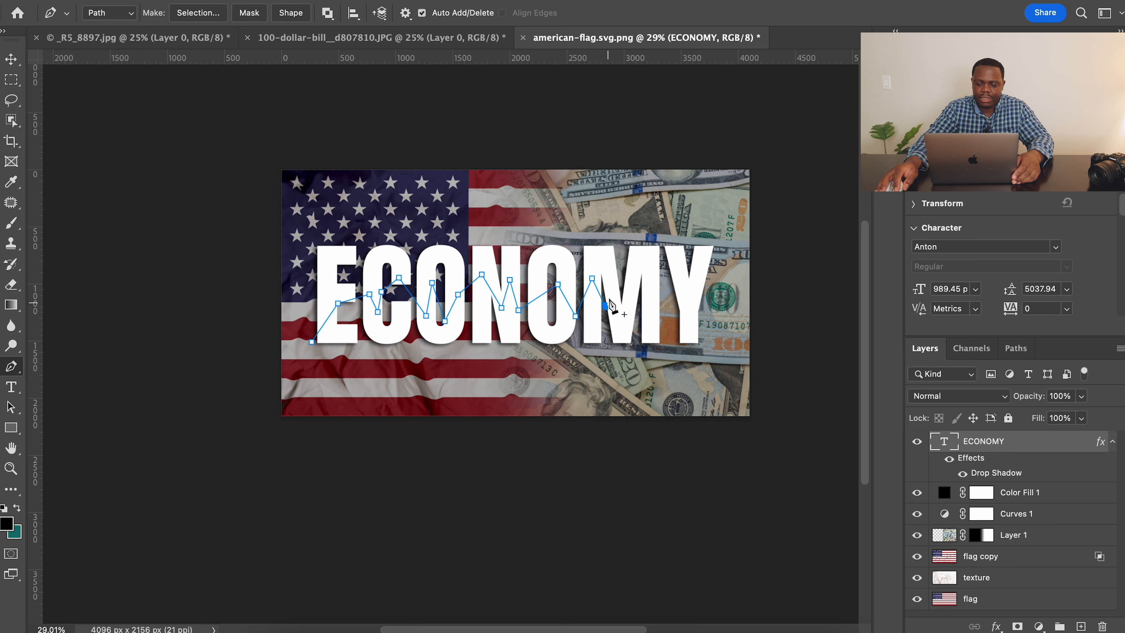
left_click(651, 298)
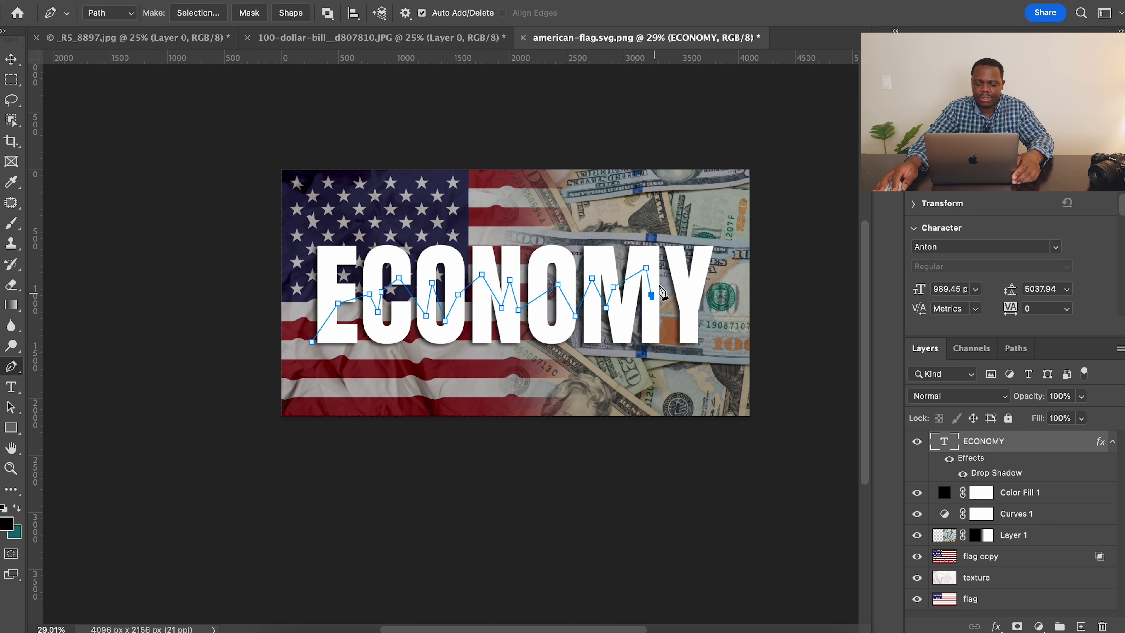
left_click(686, 310)
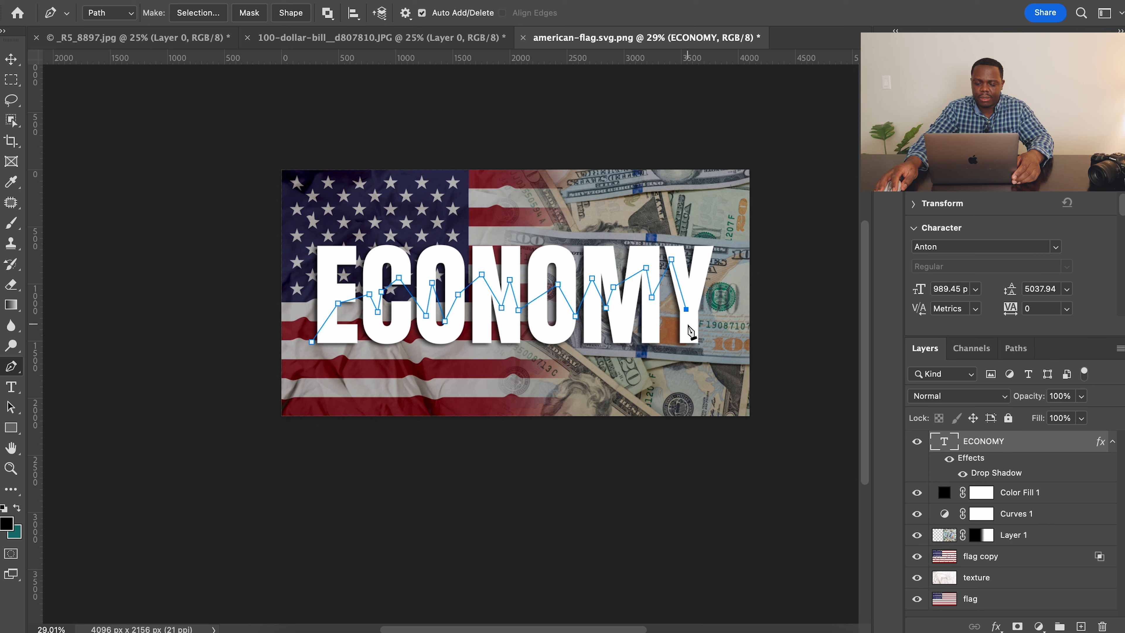
left_click(704, 286)
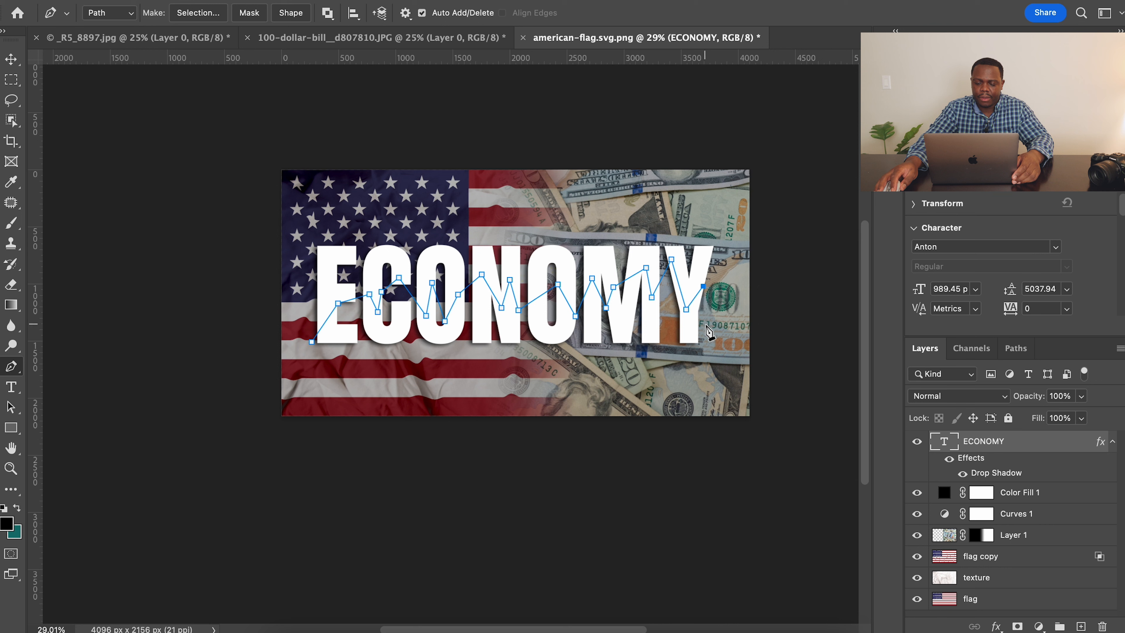
left_click(709, 352)
left_click(640, 358)
left_click(335, 375)
left_click(312, 343)
Step: Fill the zigzag path with black on a new layer above the ECONOMY text
right_click(313, 350)
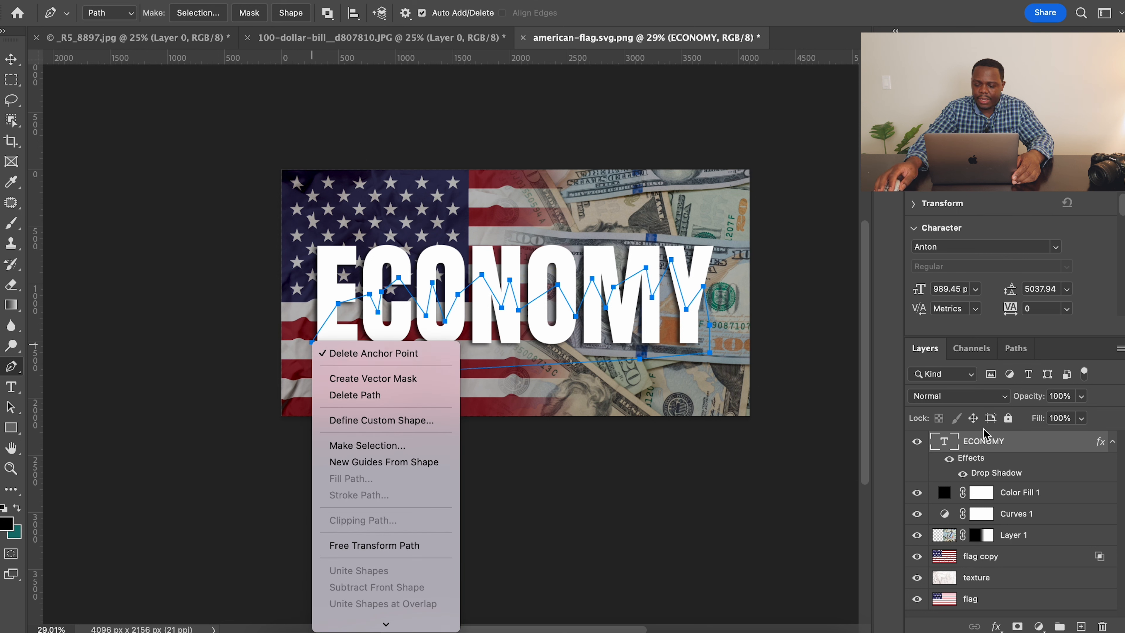
left_click(676, 30)
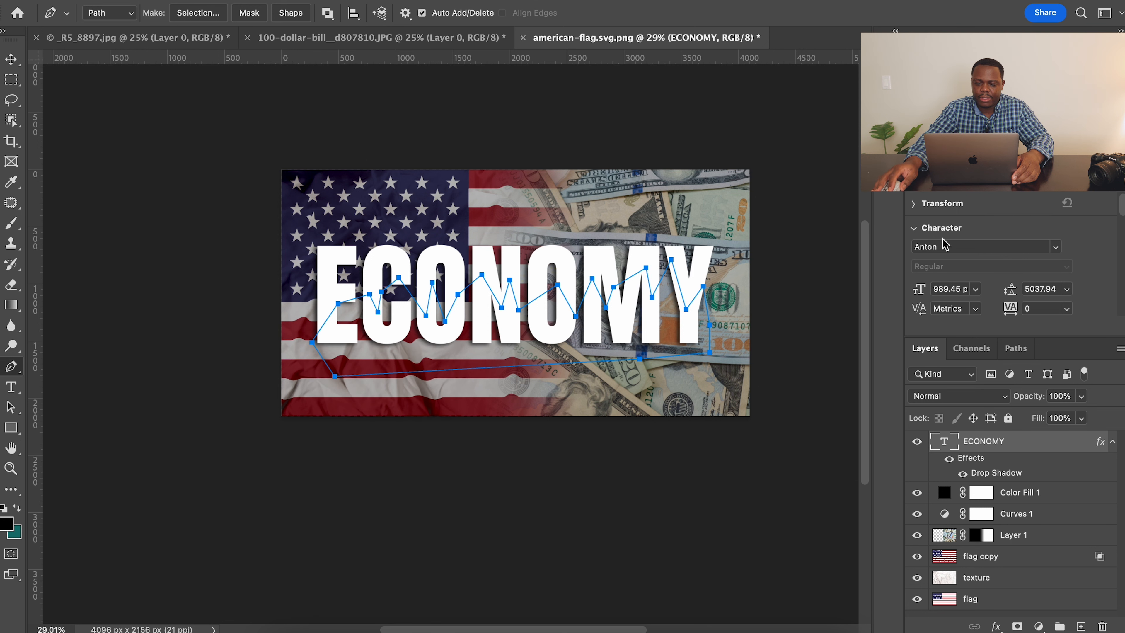
left_click(1080, 627)
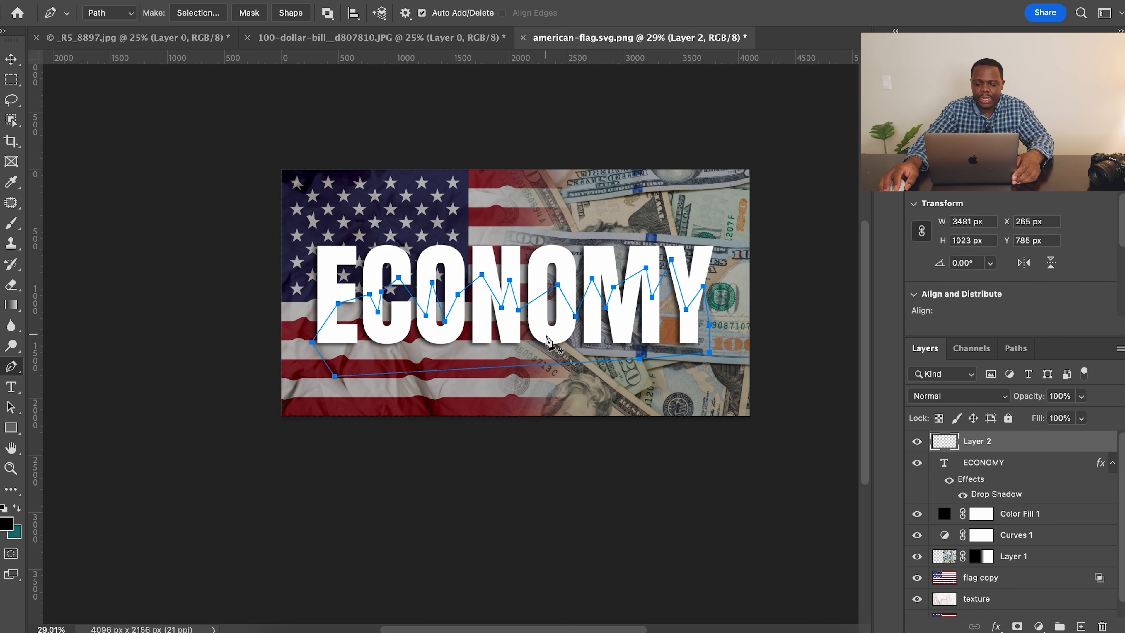
right_click(479, 341)
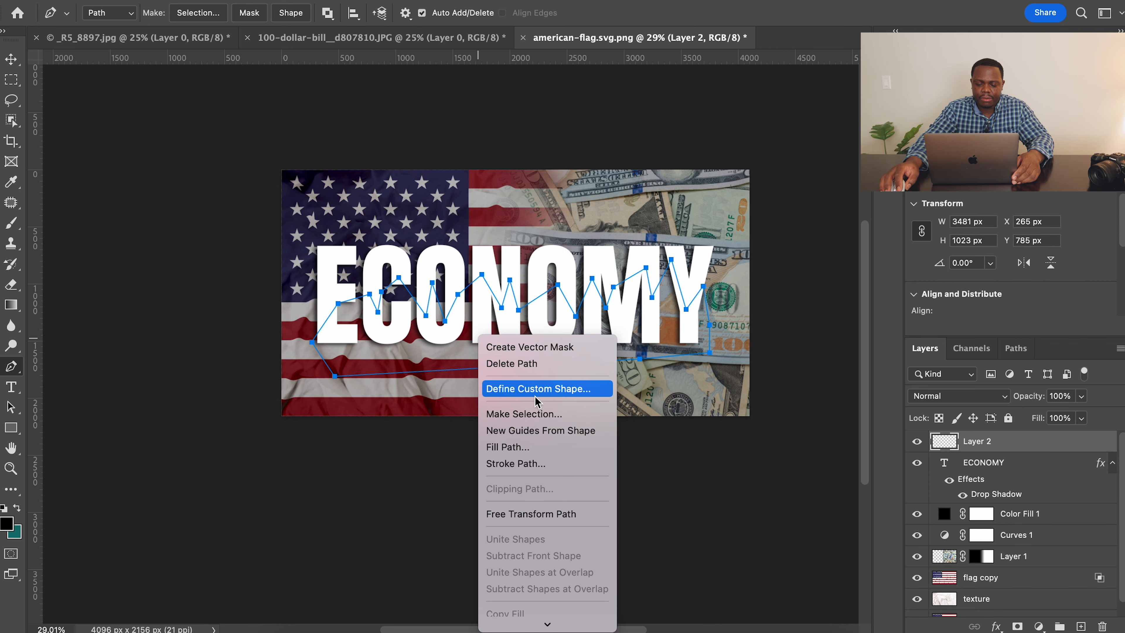
left_click(544, 447)
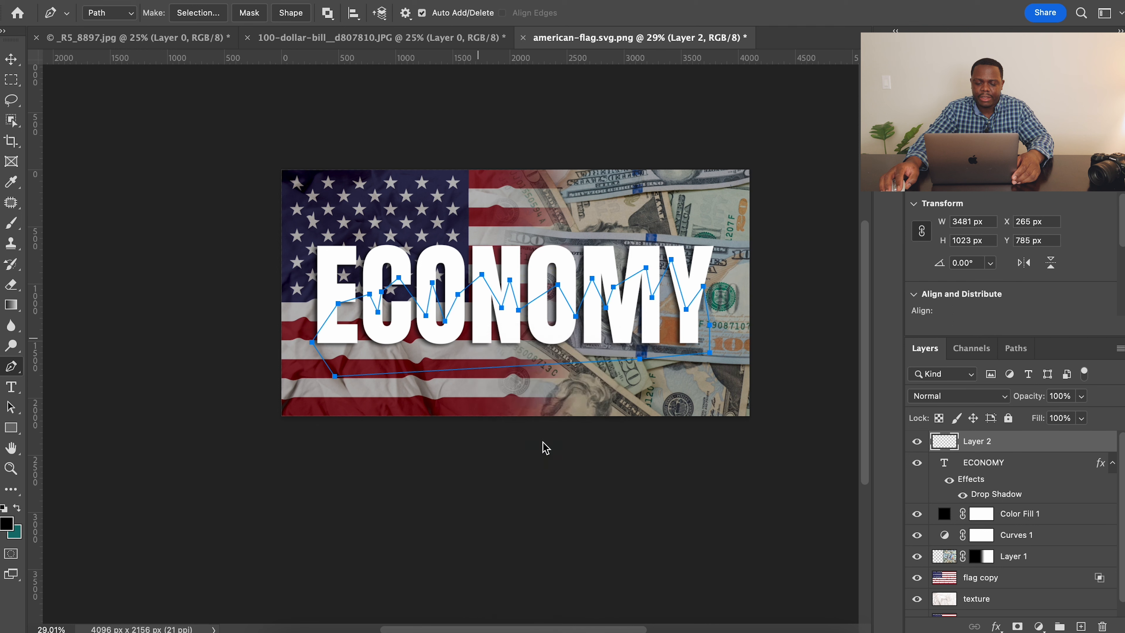
left_click(669, 212)
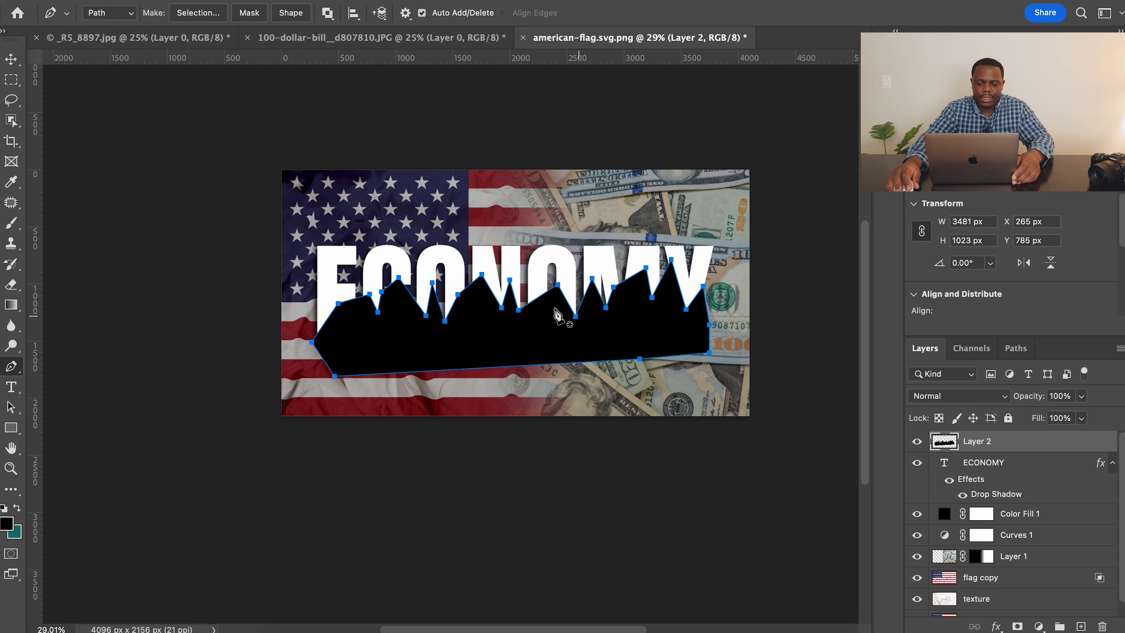
Step: Convert the zigzag path into a selection and deselect it so only the black fill remains
right_click(549, 344)
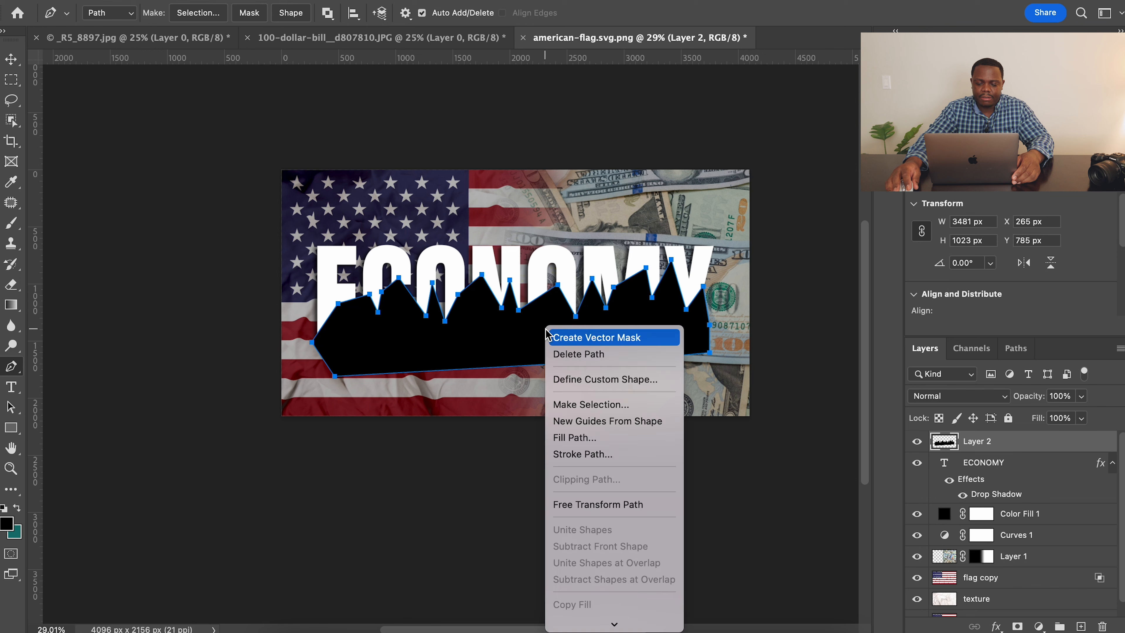
left_click(634, 406)
left_click(649, 241)
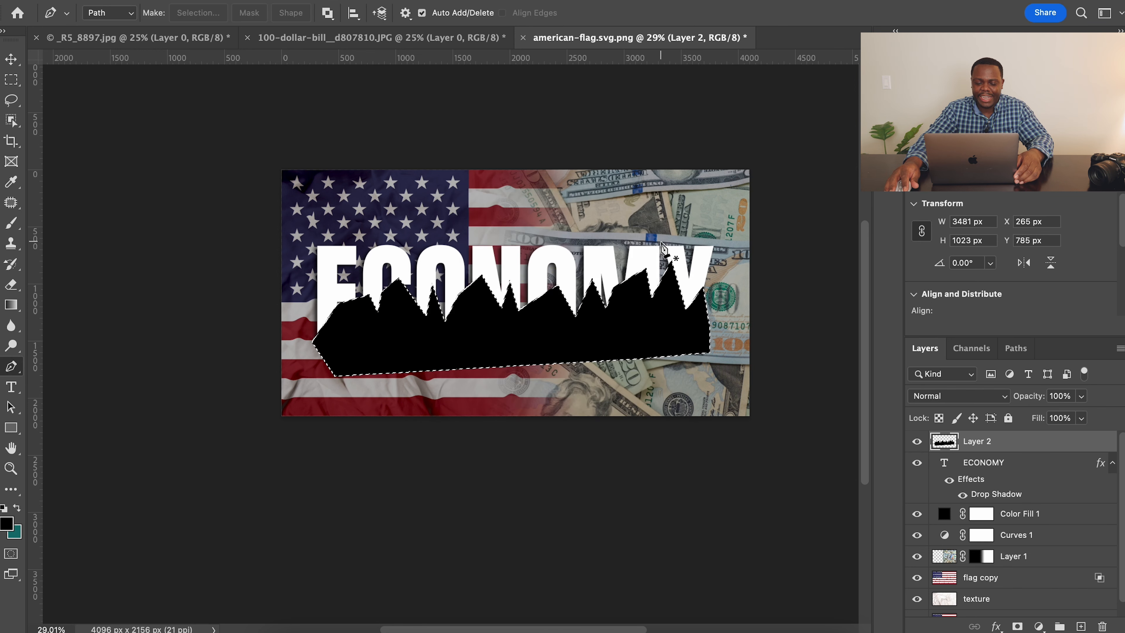
key("super+d")
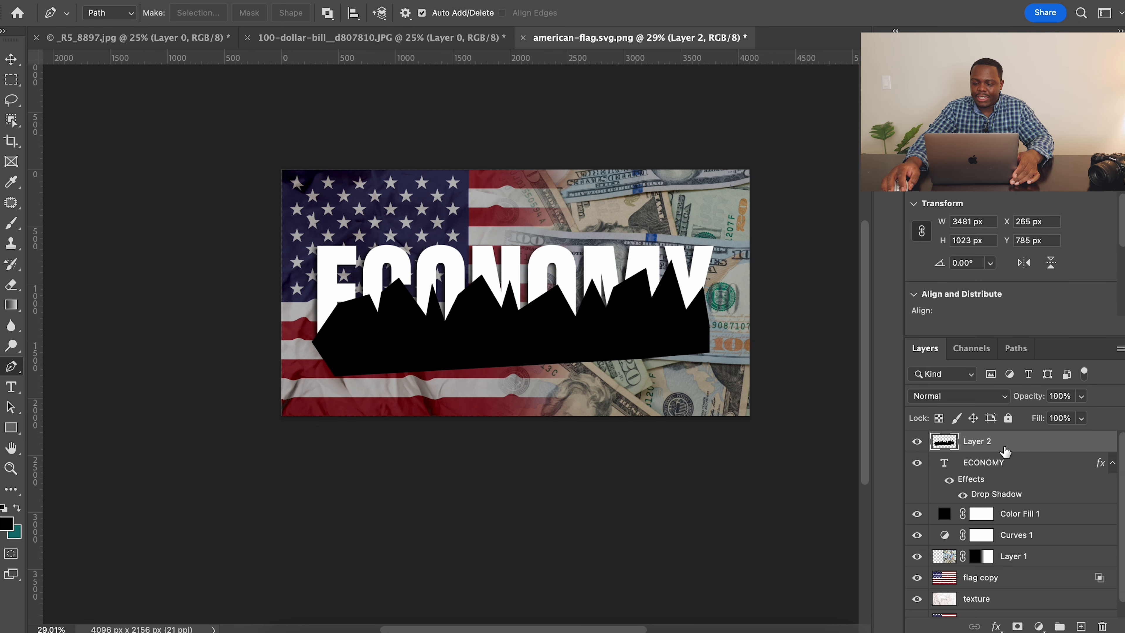
Step: Add a Color Overlay effect to the black zigzag layer
double_click(1077, 450)
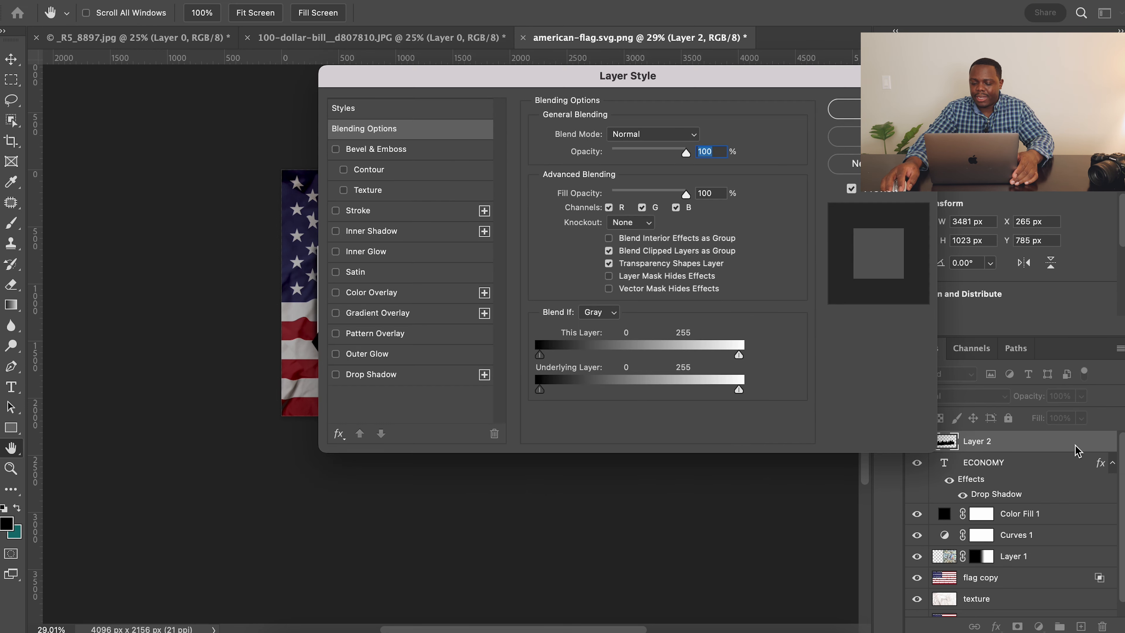
left_click(368, 293)
left_click_drag(589, 75, 824, 49)
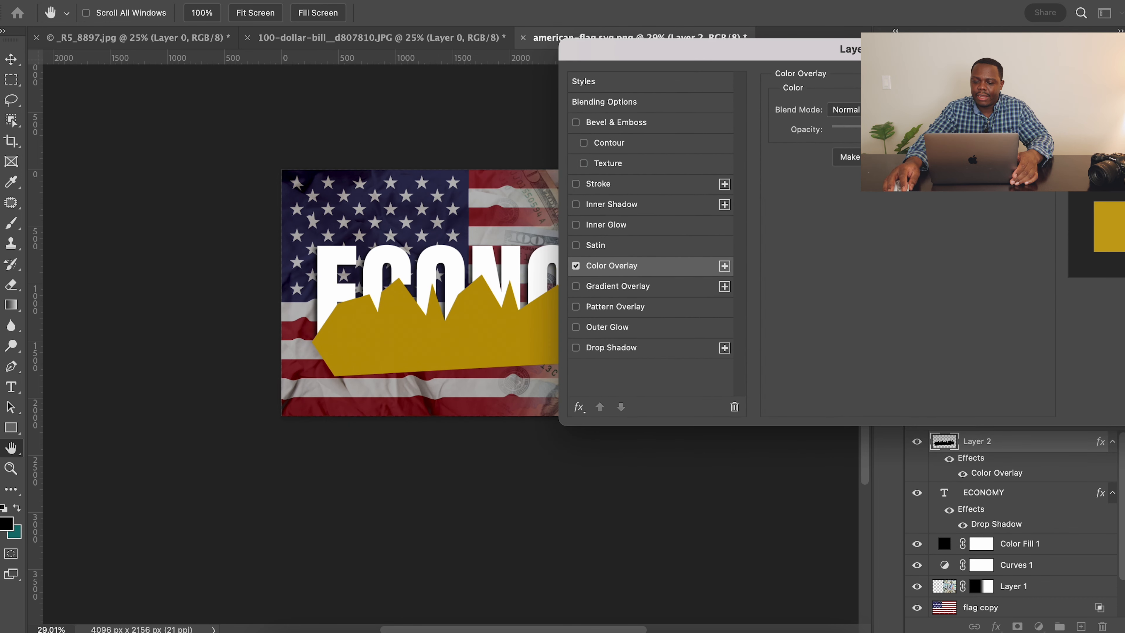
Step: Set the zigzag layer's overlay color to light green 6eff97
left_click(952, 109)
left_click(828, 251)
mouse_move(797, 235)
left_mouse_down()
mouse_move(803, 191)
mouse_move(820, 181)
left_mouse_up()
left_click(825, 294)
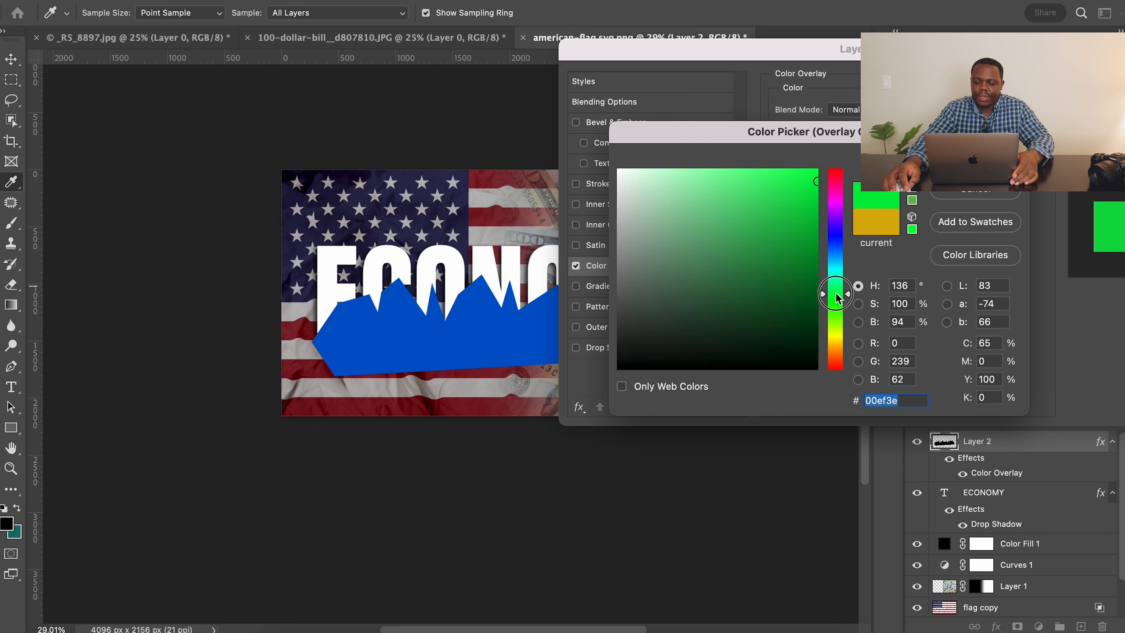
mouse_move(798, 223)
left_mouse_down()
mouse_move(824, 205)
mouse_move(741, 183)
mouse_move(725, 167)
left_mouse_up()
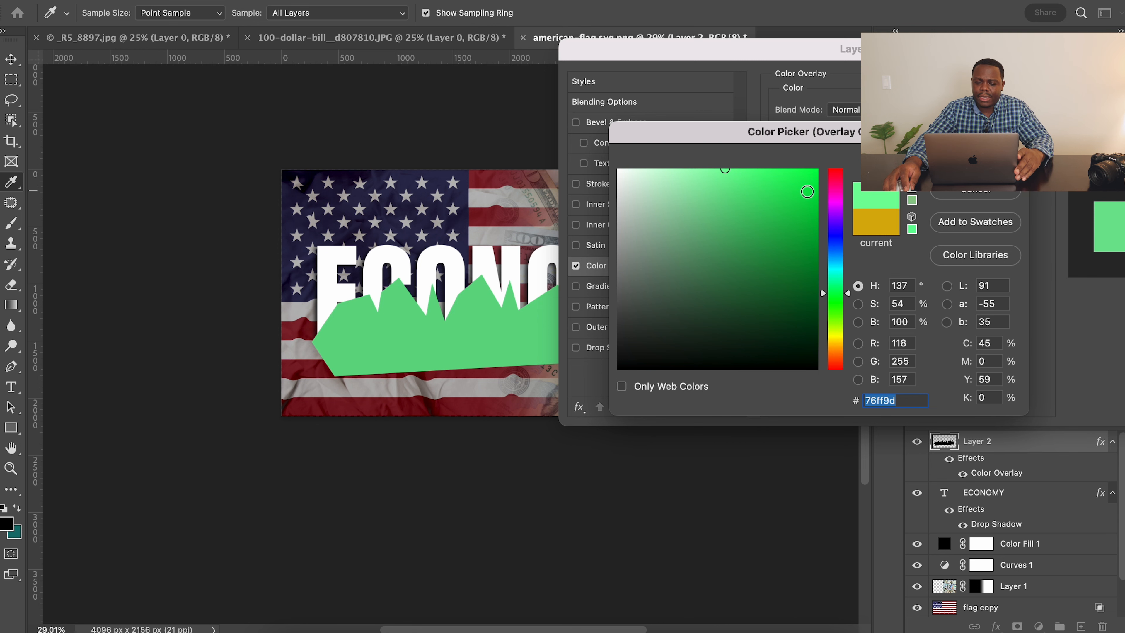
left_click_drag(770, 136, 792, 128)
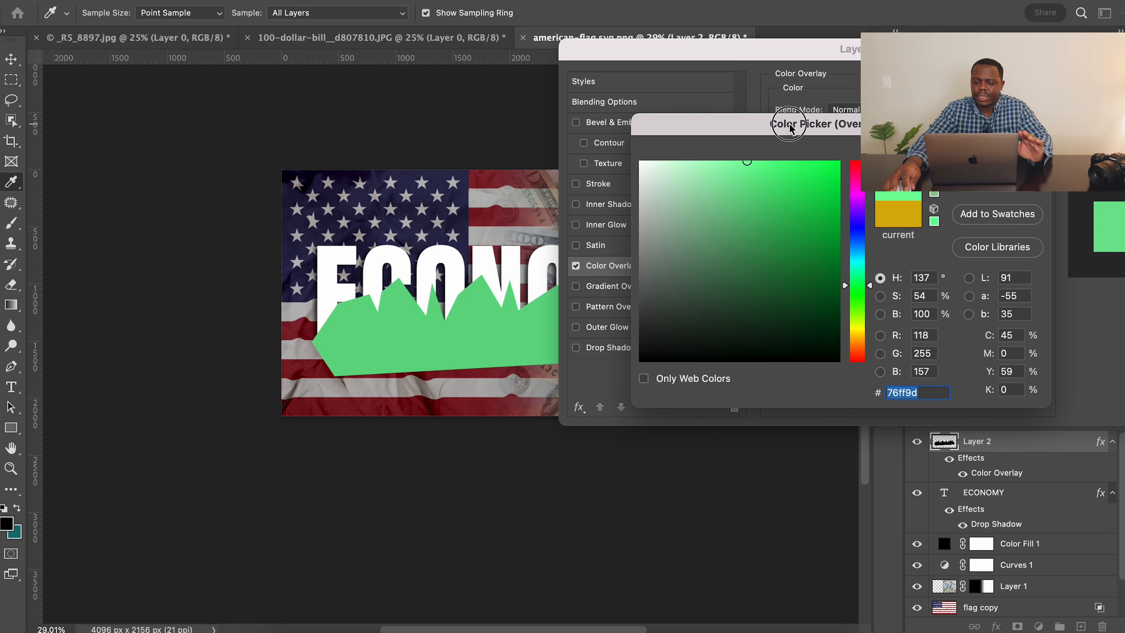
left_click(754, 163)
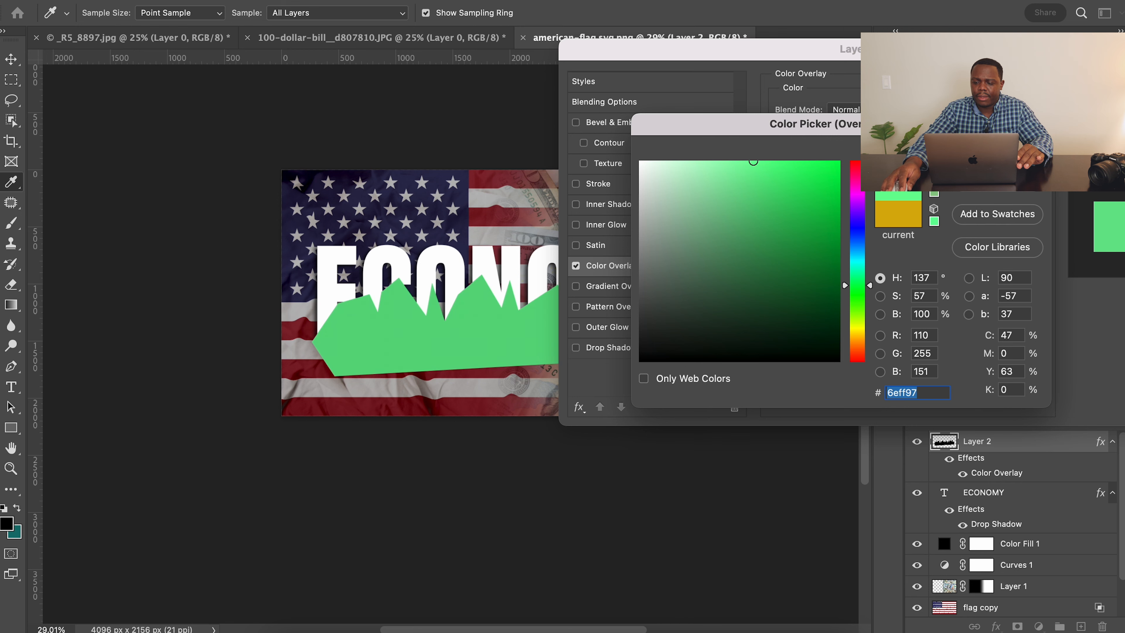
key("Return")
Step: Set the zigzag layer's overlay color to green 10dd4a and apply the layer style
left_click_drag(938, 59, 757, 336)
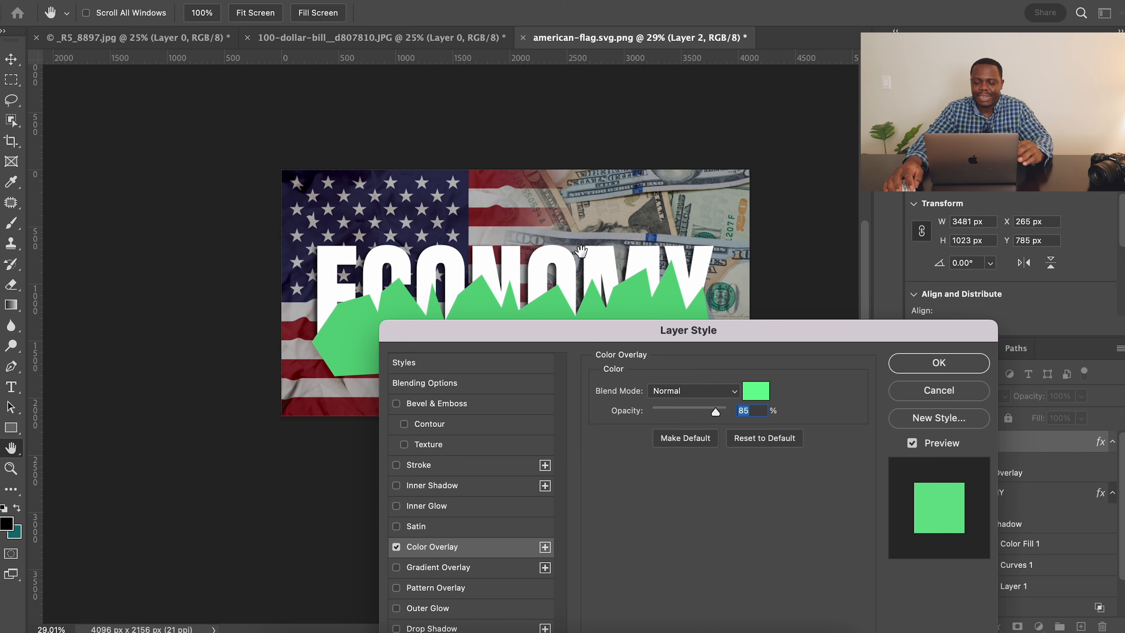
left_click_drag(778, 330, 830, 201)
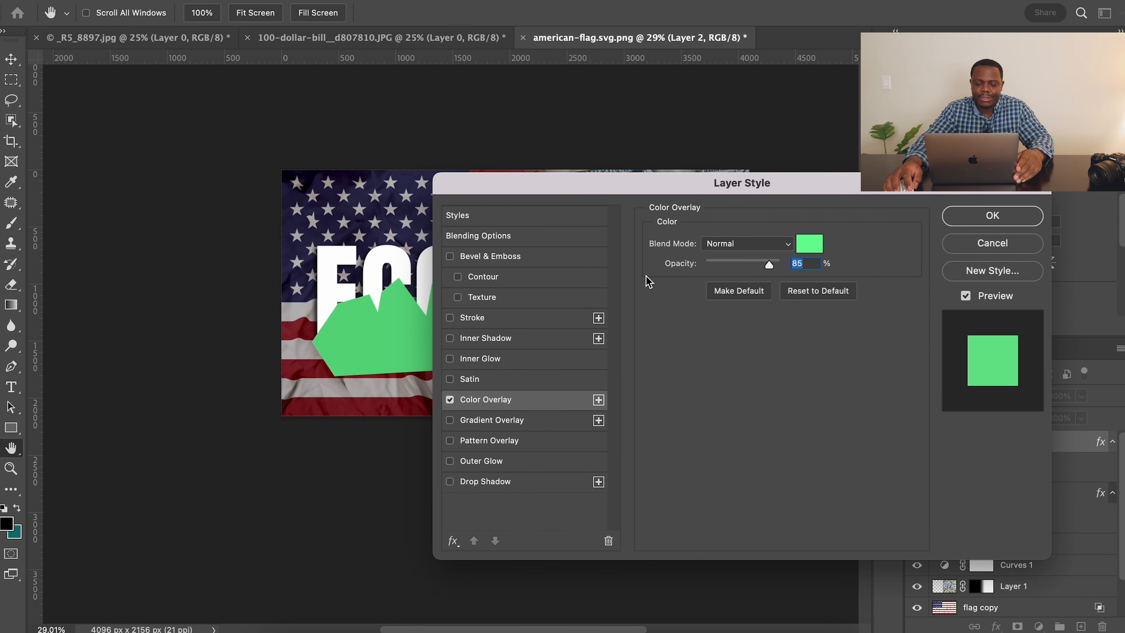
left_click_drag(659, 188, 656, 119)
left_click(790, 161)
left_click(828, 219)
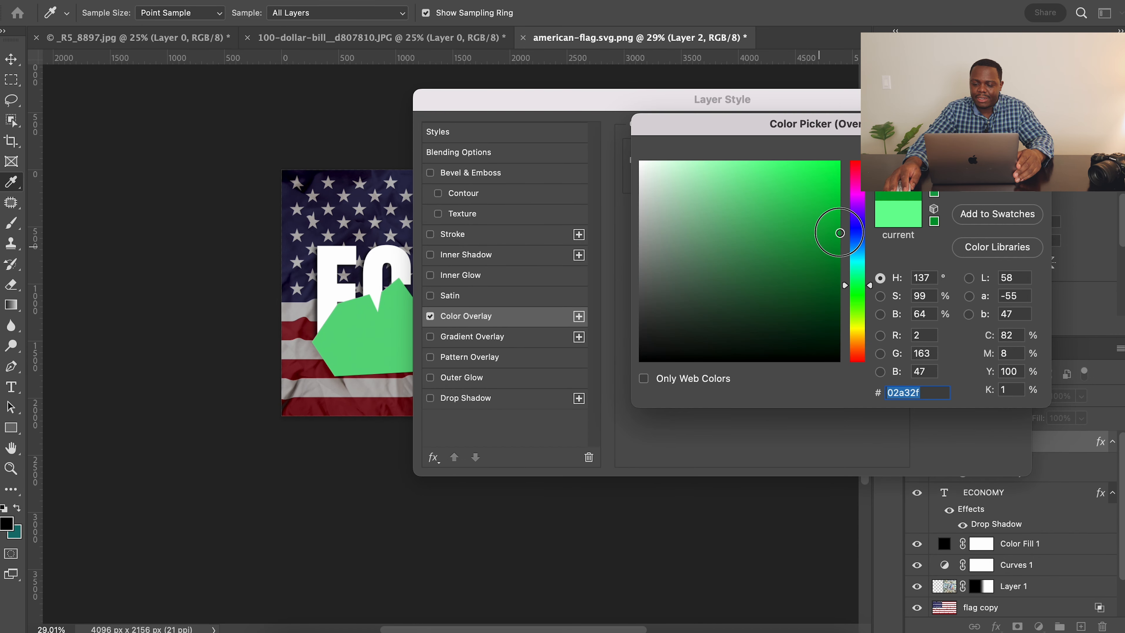
mouse_move(828, 218)
left_mouse_down()
mouse_move(811, 171)
mouse_move(825, 187)
left_mouse_up()
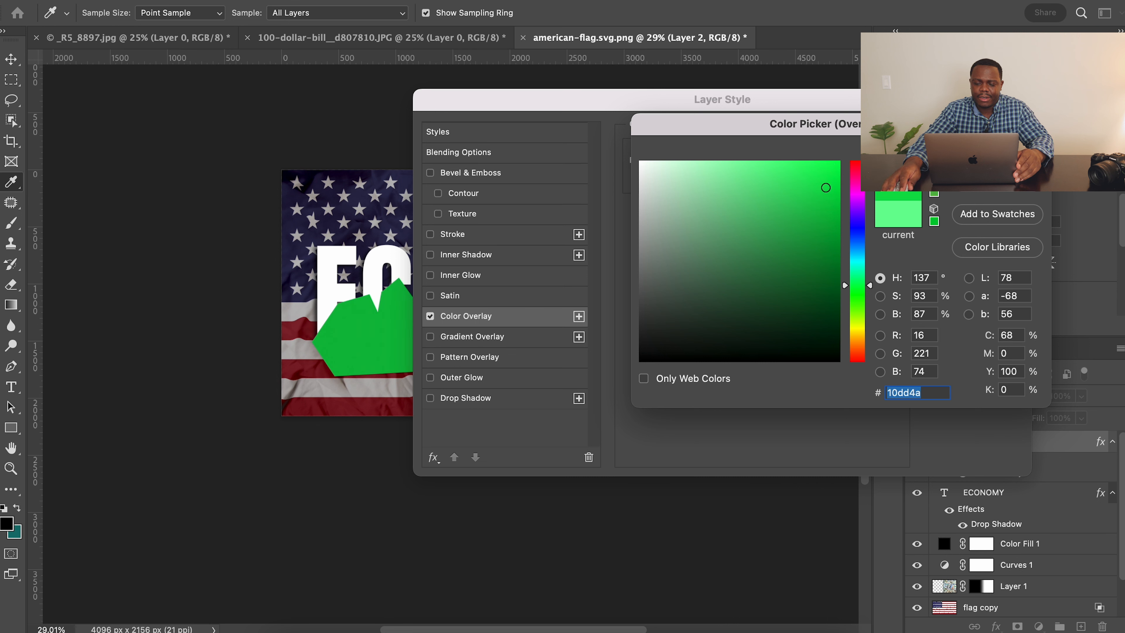
key("Return")
key("Return")
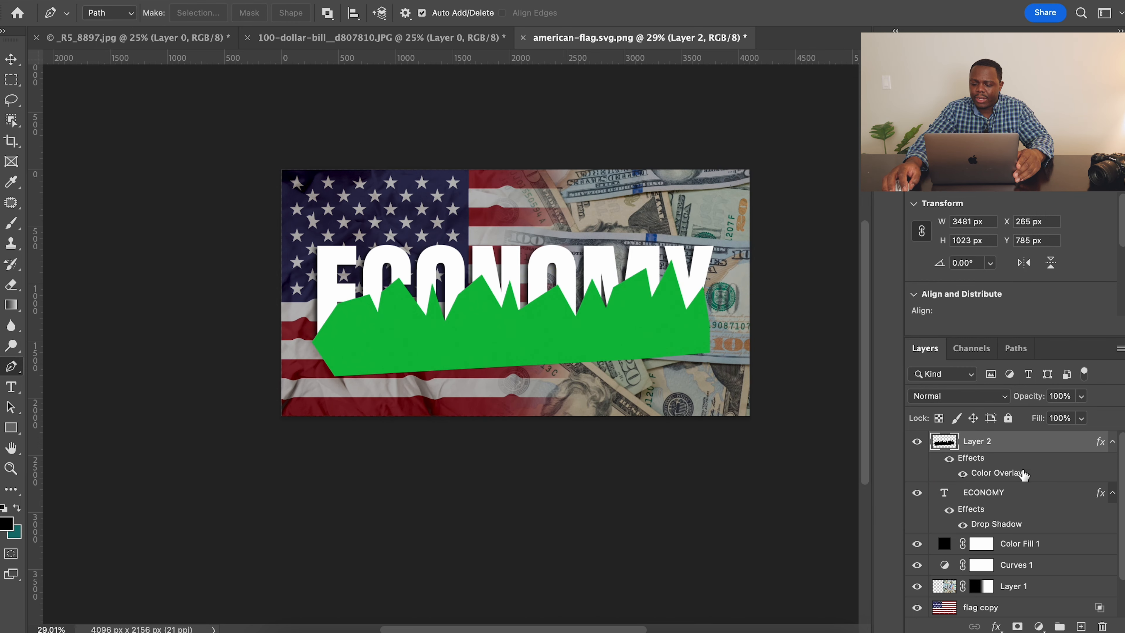
Step: Collapse the ECONOMY layer's effects and clip the green zigzag layer to the ECONOMY text
left_click(1112, 494)
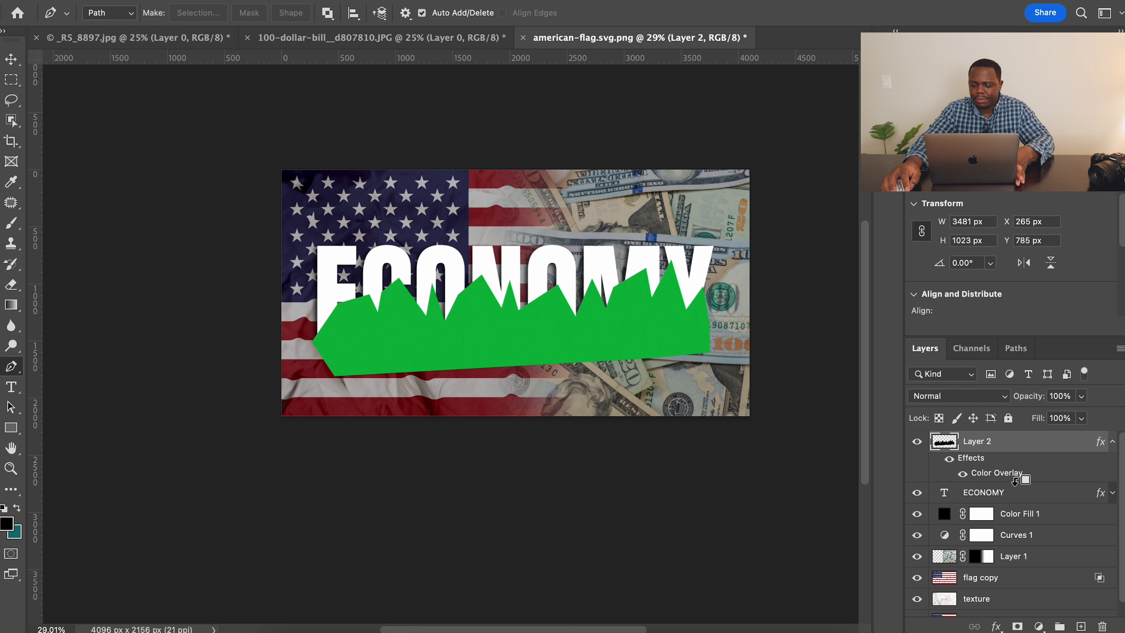
left_click_drag(1015, 480, 1018, 495)
left_click_drag(1030, 477, 1018, 492)
right_click(1017, 490)
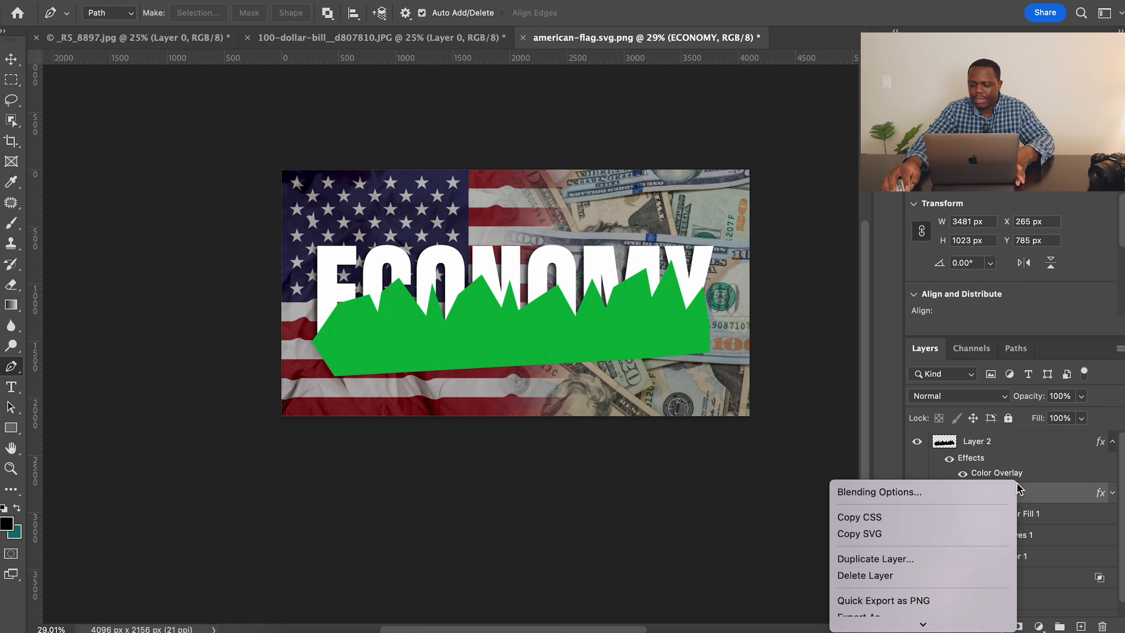
left_click(1034, 489)
left_click(1038, 482, "alt")
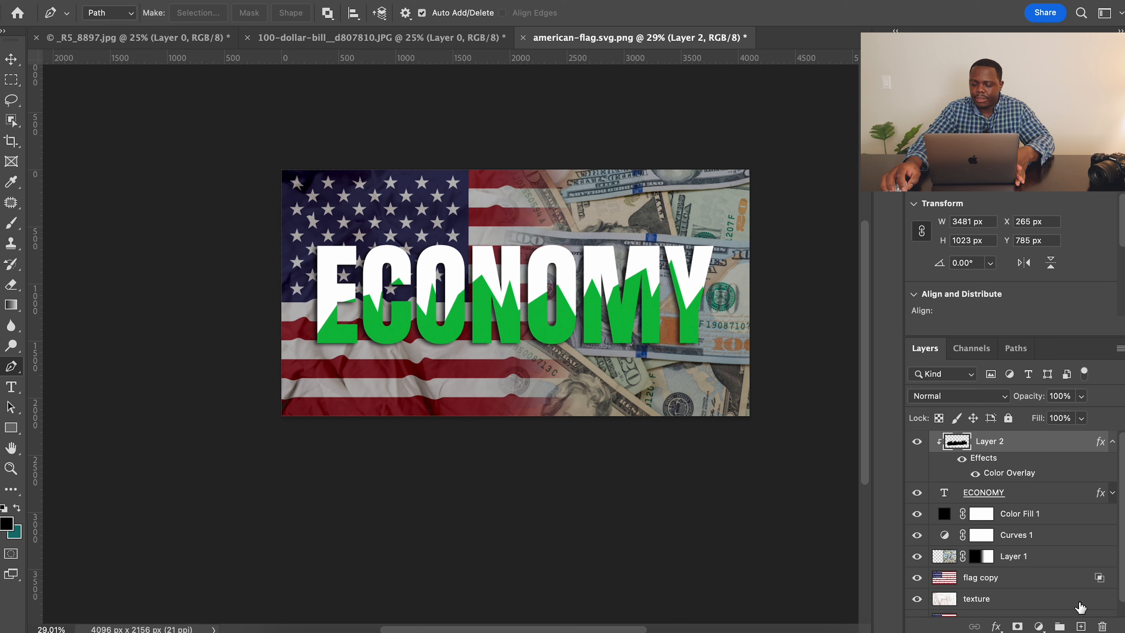
Step: Duplicate the clipped green zigzag layer and move the copy slightly down to about X 277 px, Y 871 px
left_click_drag(1037, 451, 1081, 626)
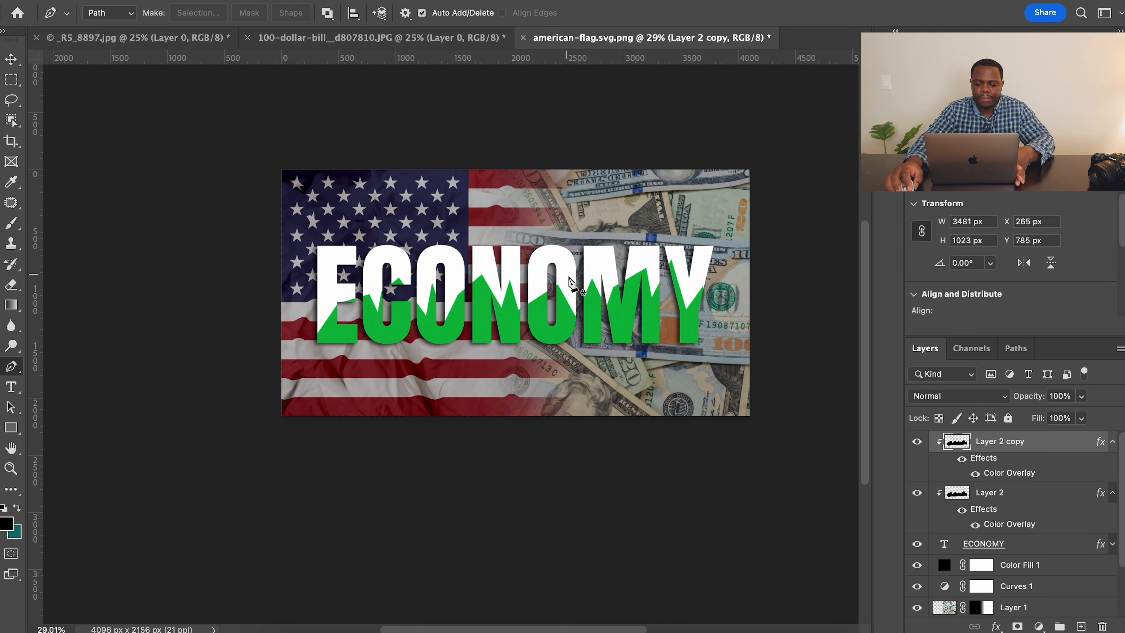
key("ctrl+t")
key("v")
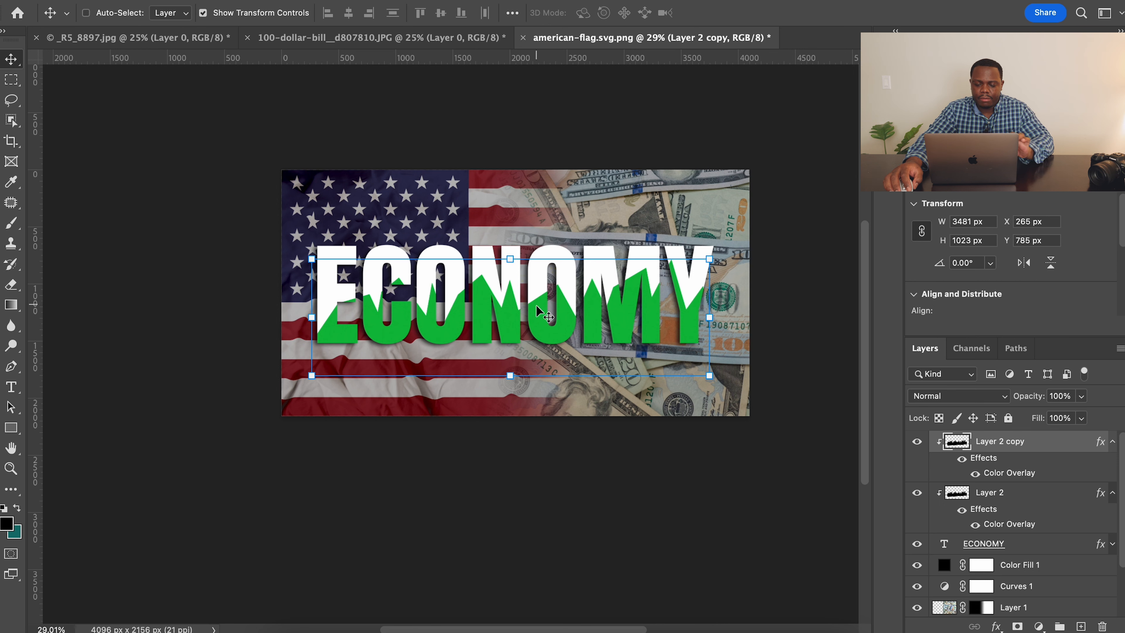
left_click_drag(540, 314, 541, 326)
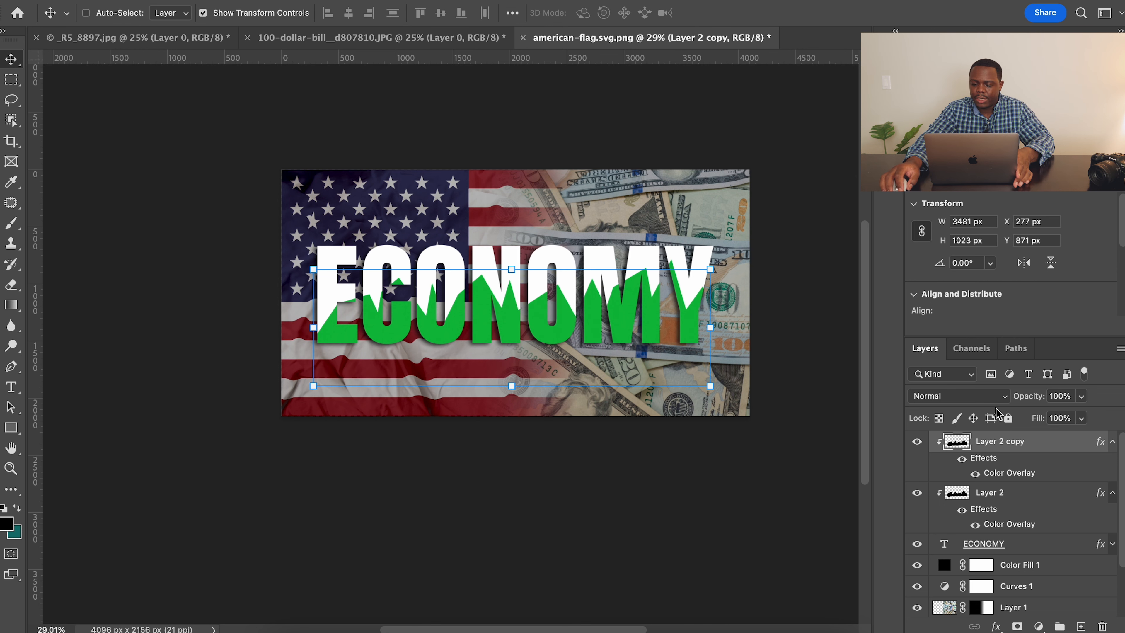
Step: Set the duplicated zigzag layer's color overlay to green 0abe3d and nudge the layer up to Y 861 px
double_click(1076, 443)
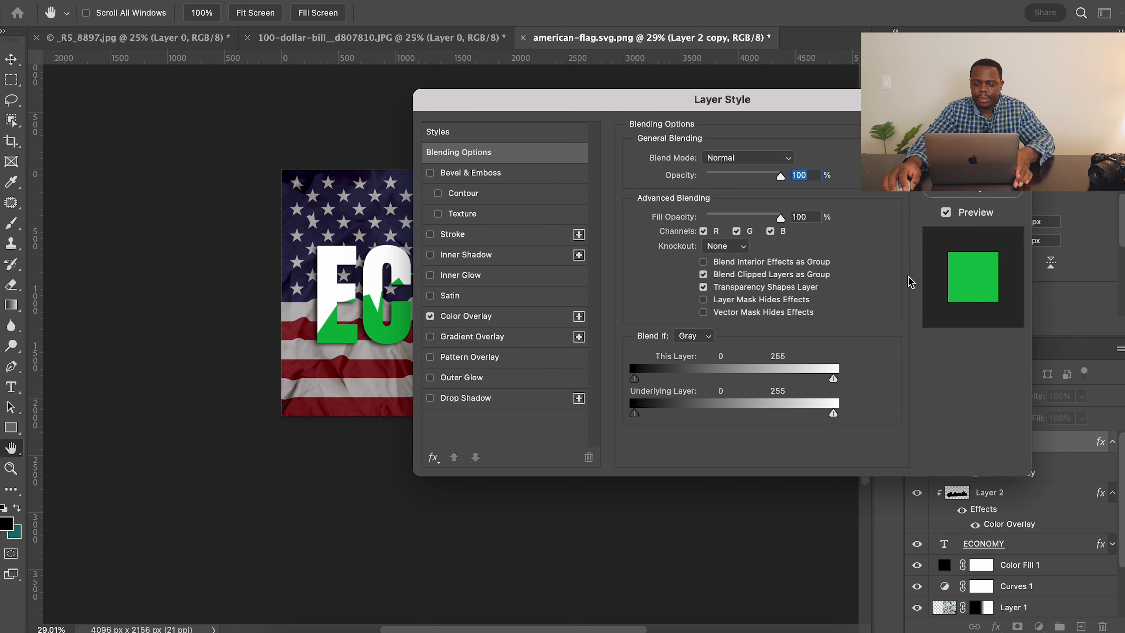
left_click(470, 316)
left_click(790, 160)
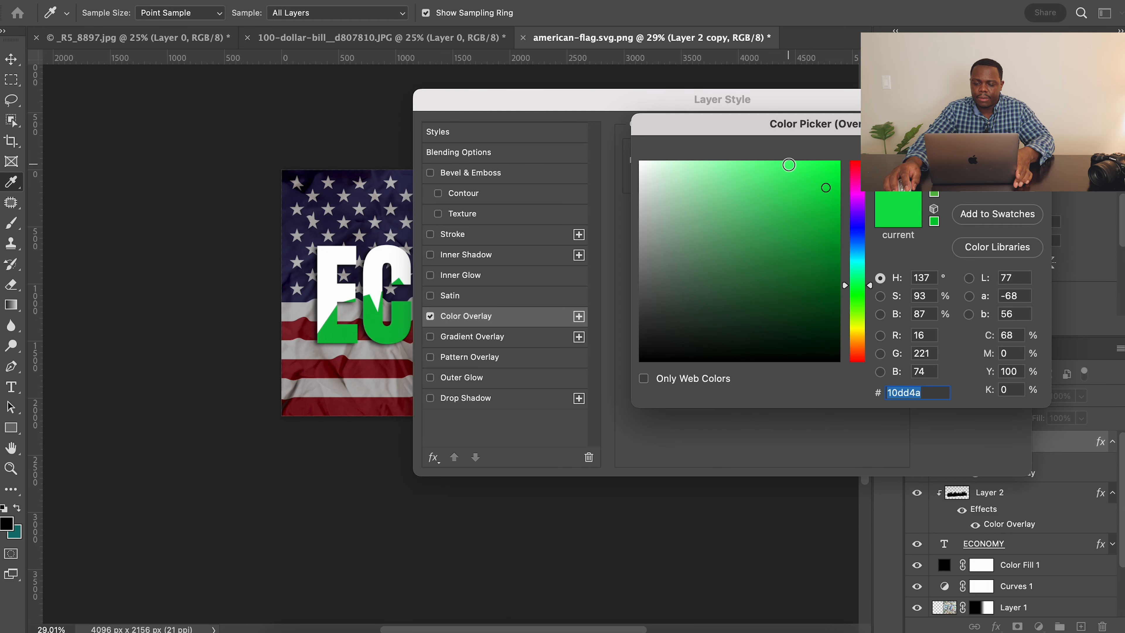
left_click(828, 229)
left_click_drag(828, 229, 829, 211)
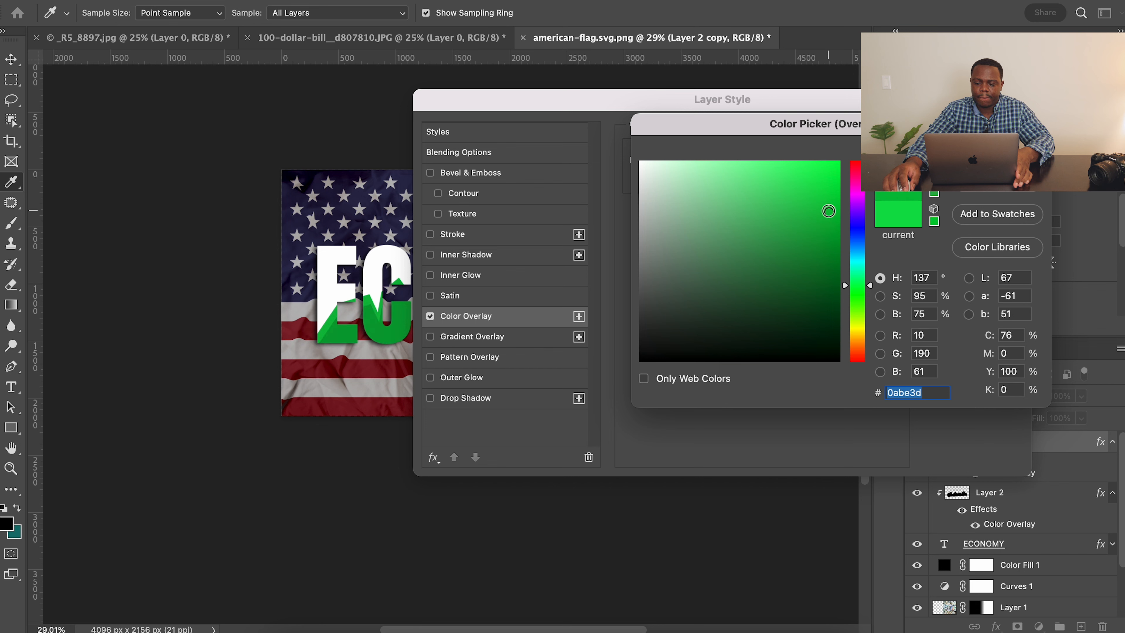
key("Return")
key("Return")
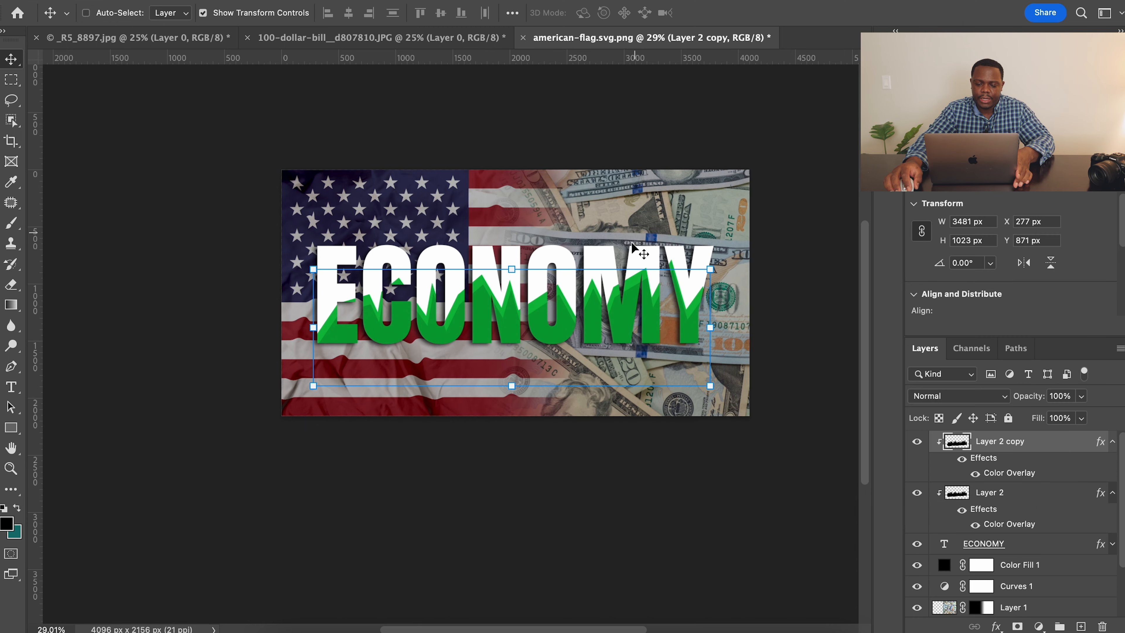
left_click_drag(590, 315, 590, 317)
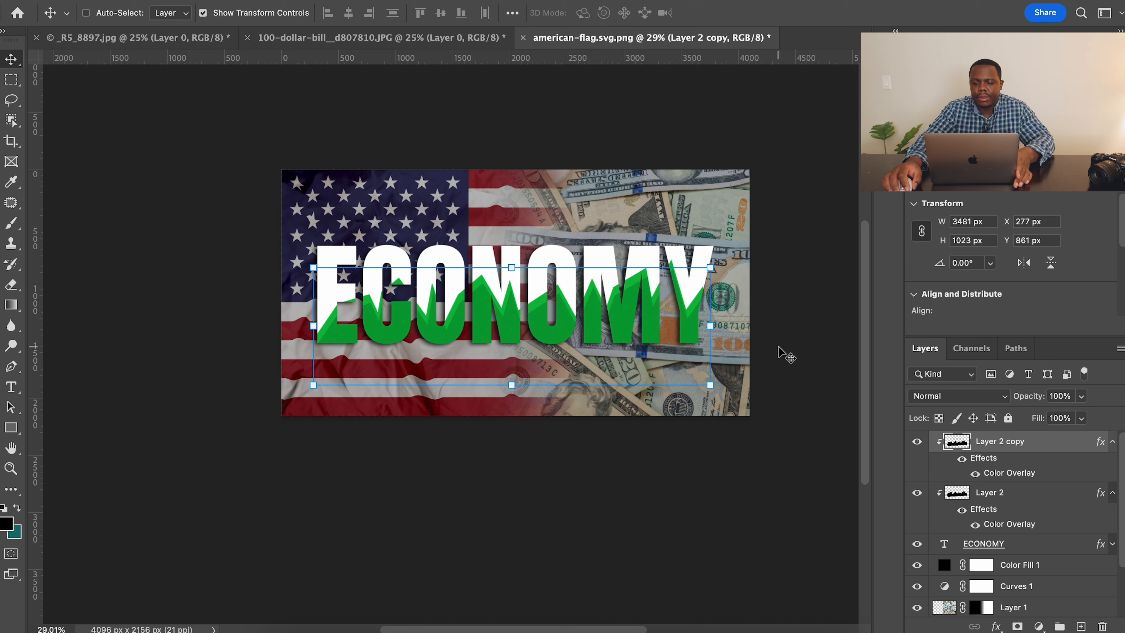
Step: Duplicate the 0abe3d zigzag layer and set the new copy's color overlay to dark green 079a31
left_click_drag(1077, 443, 1085, 625)
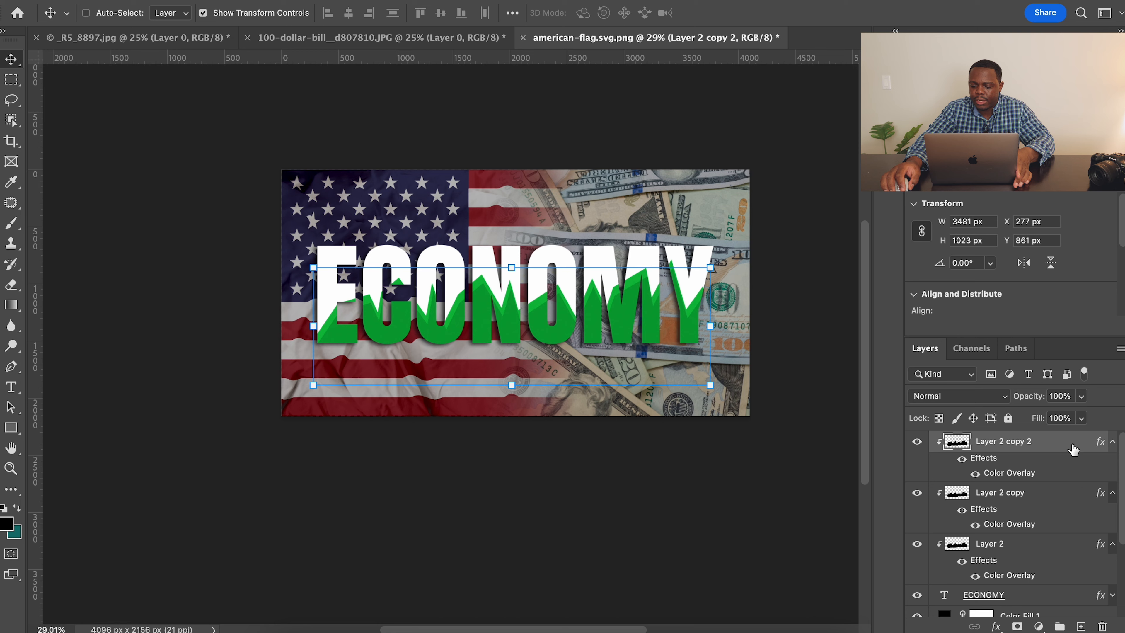
double_click(1072, 444)
left_click(466, 315)
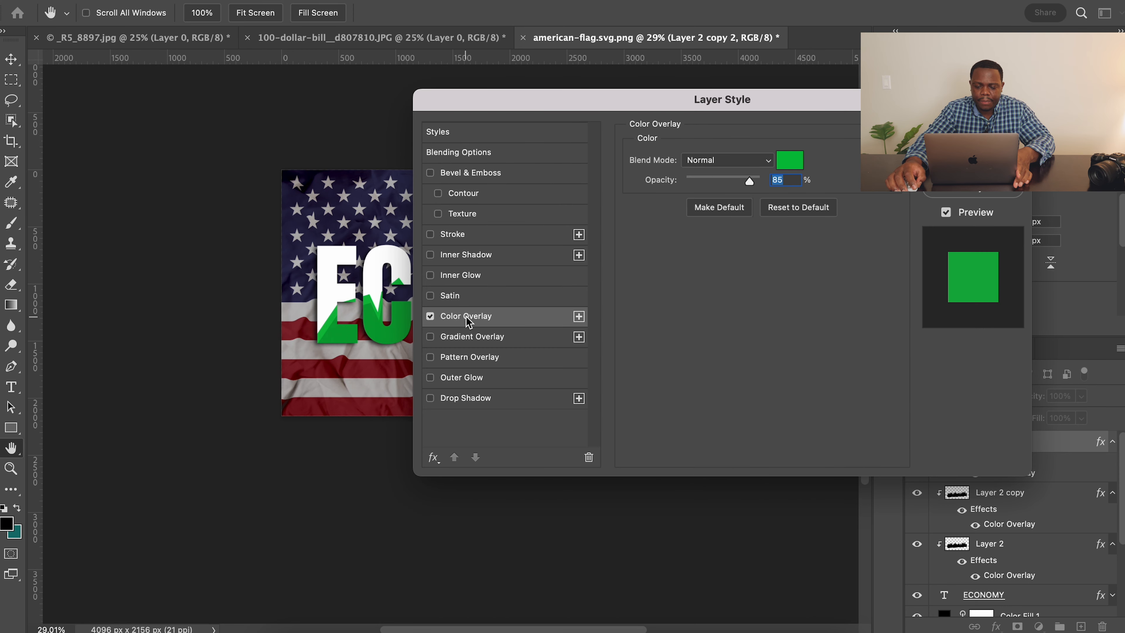
left_click(796, 165)
left_click(830, 240)
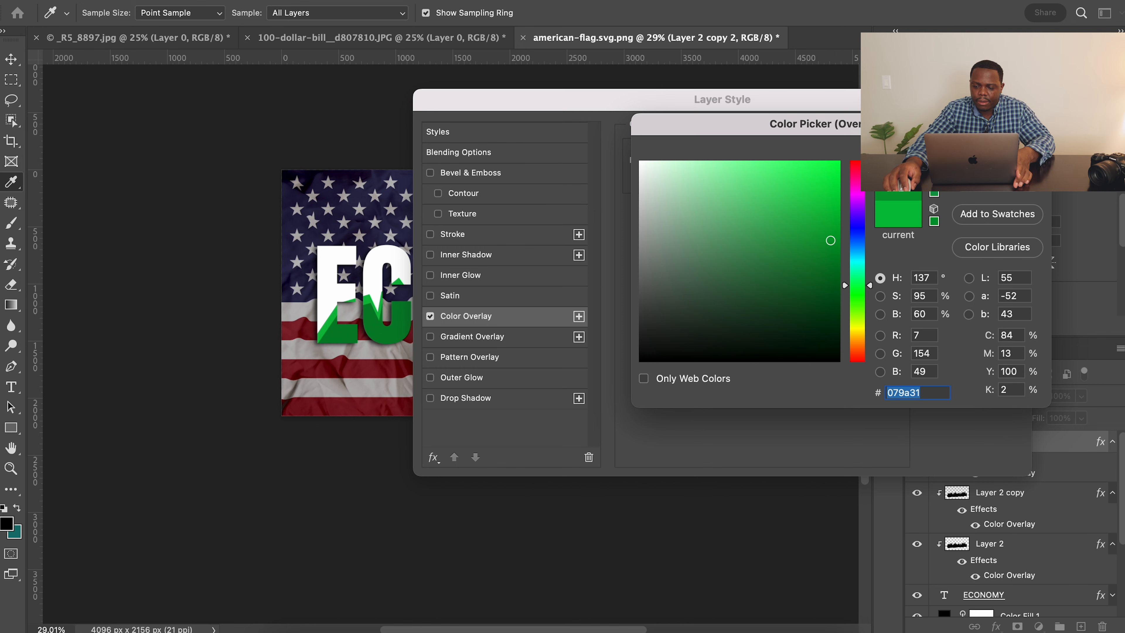
key("Return")
key("Return")
Step: Move the dark green zigzag copy straight down to X 277 px, Y 932 px
key("v")
left_click_drag(567, 326, 558, 329)
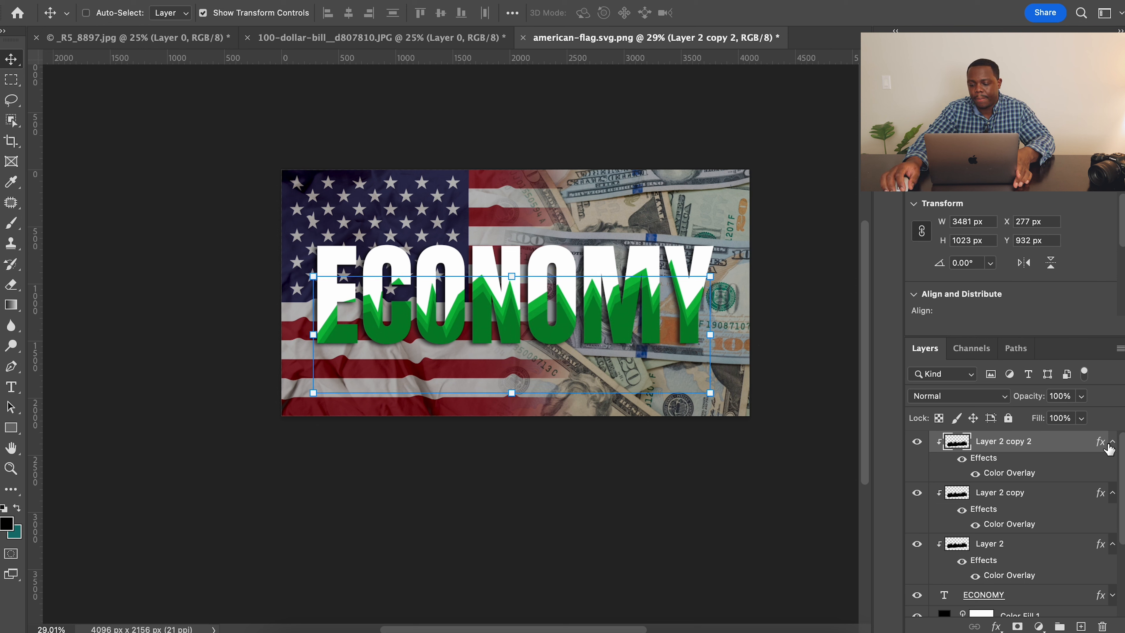
Step: Collapse the effects of all three zigzag layers and add an empty layer at the top of the stack
left_click(1109, 445)
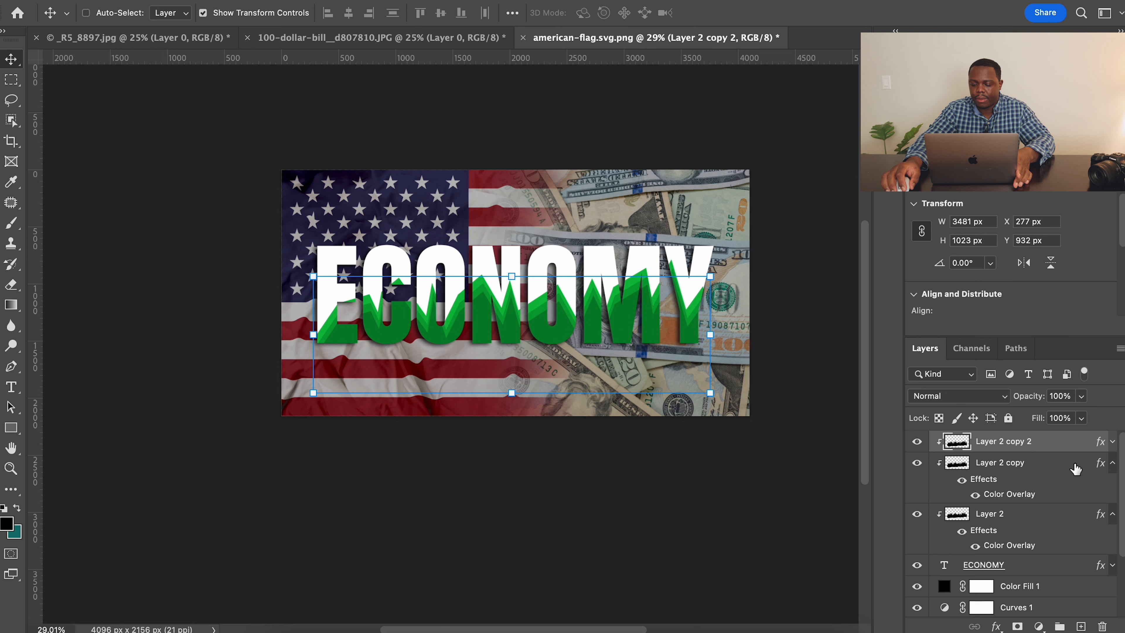
left_click(1112, 463)
left_click(1112, 484)
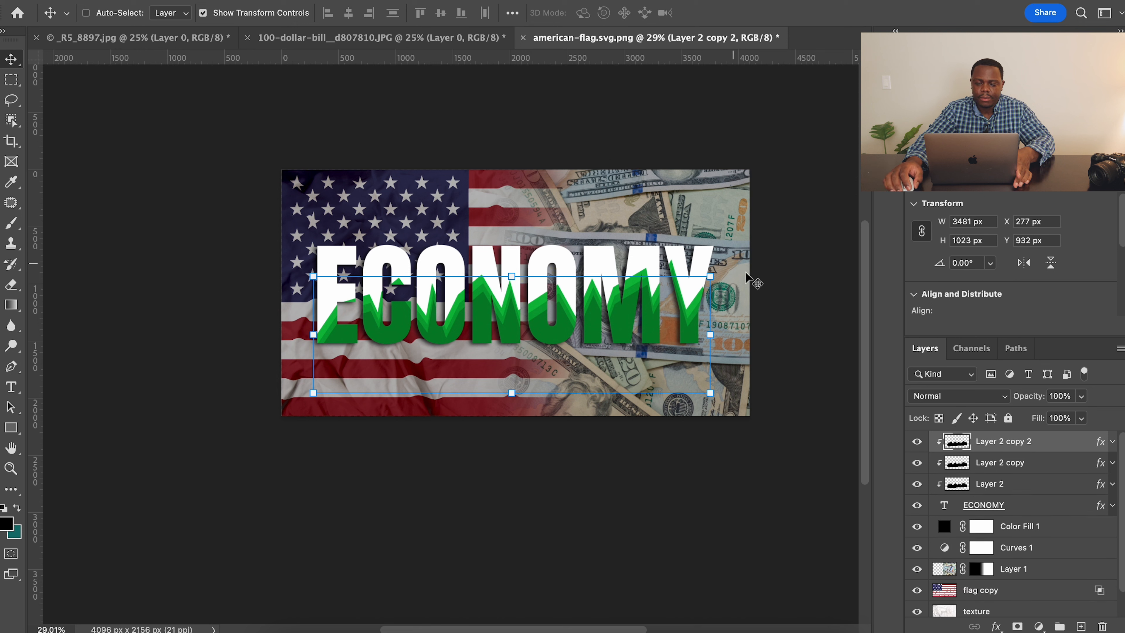
left_click(1081, 627)
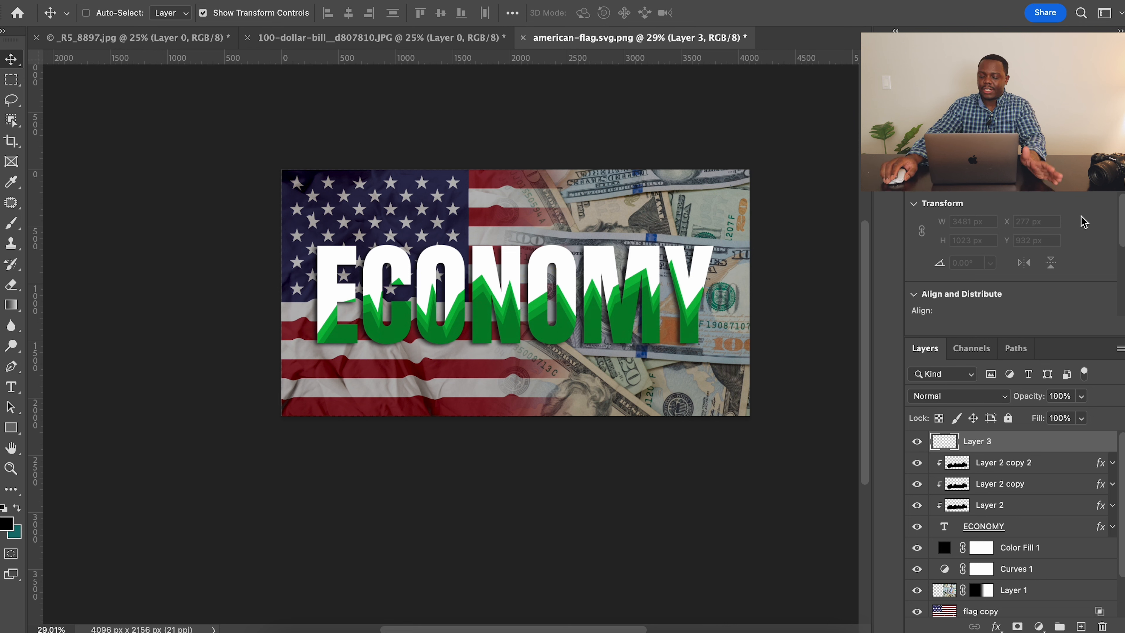
Step: Replace the ECONOMY title text with GAS PRICE
double_click(952, 530)
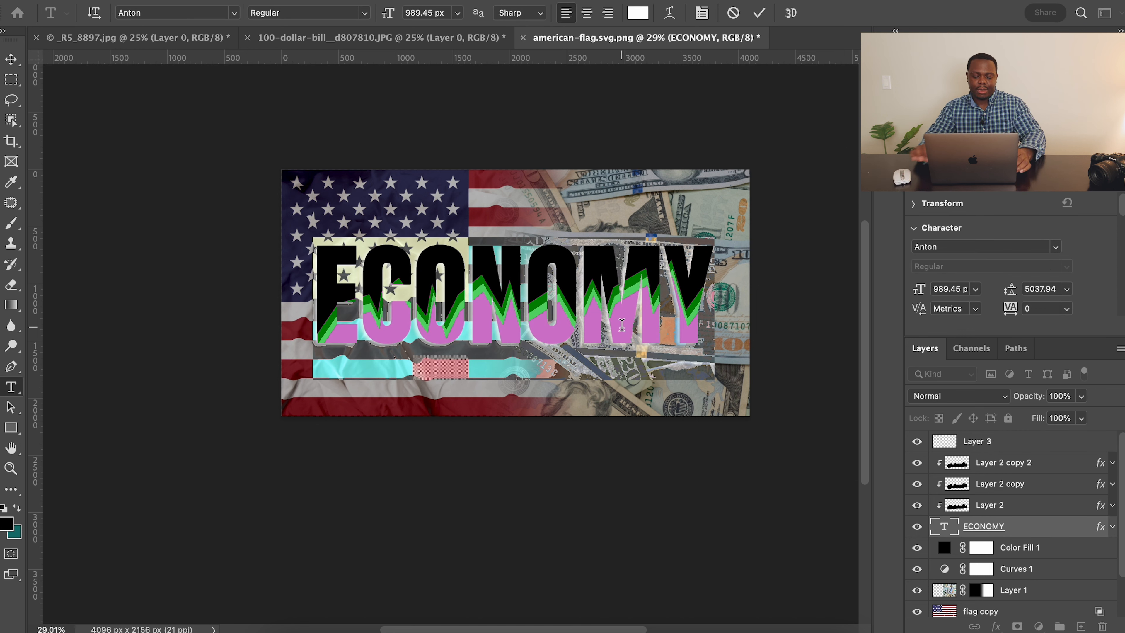
type("GAS ")
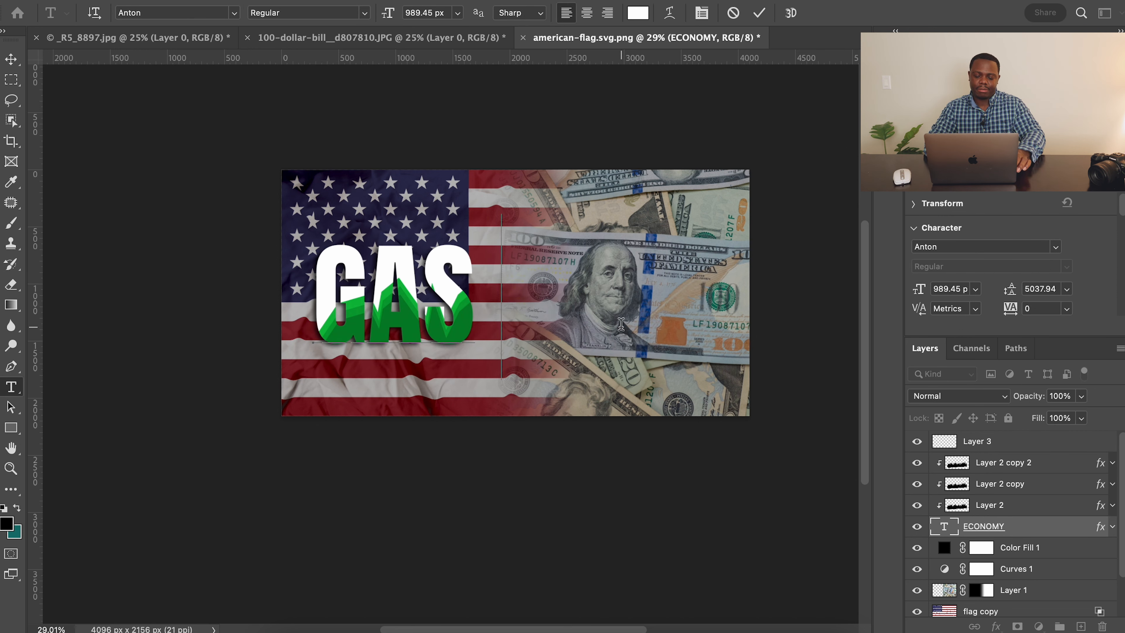
type("PRICE")
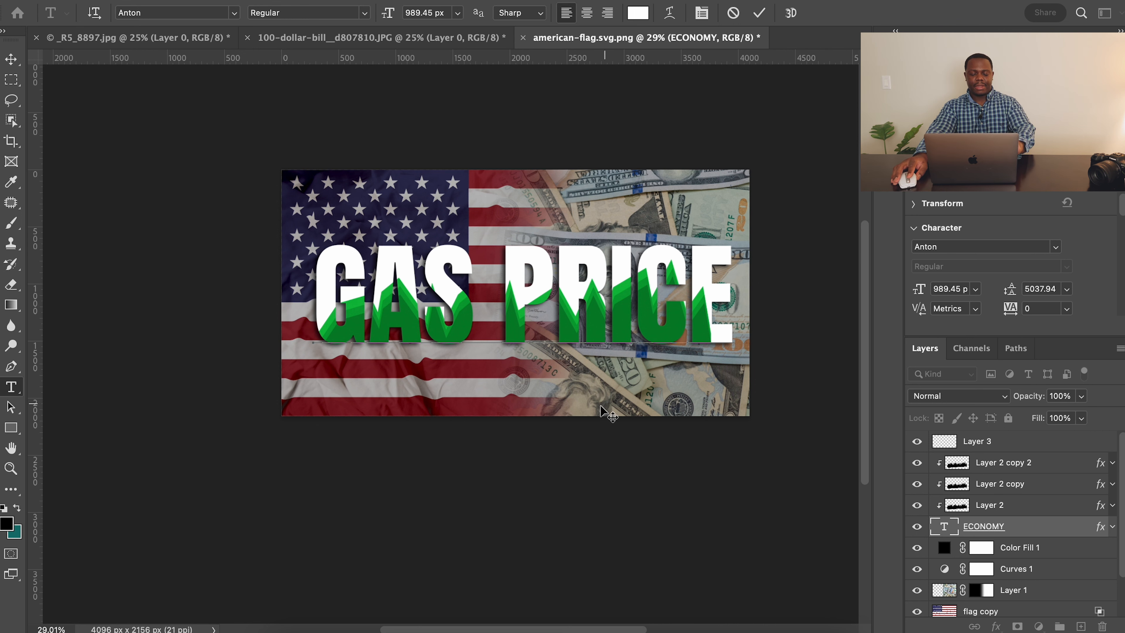
type("f")
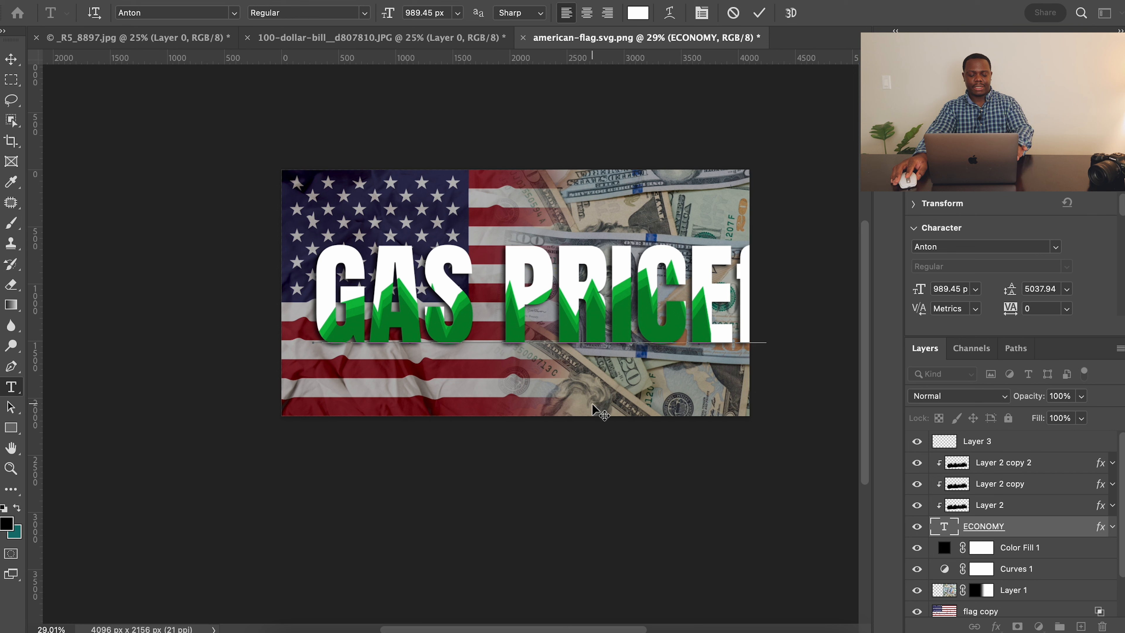
key("BackSpace")
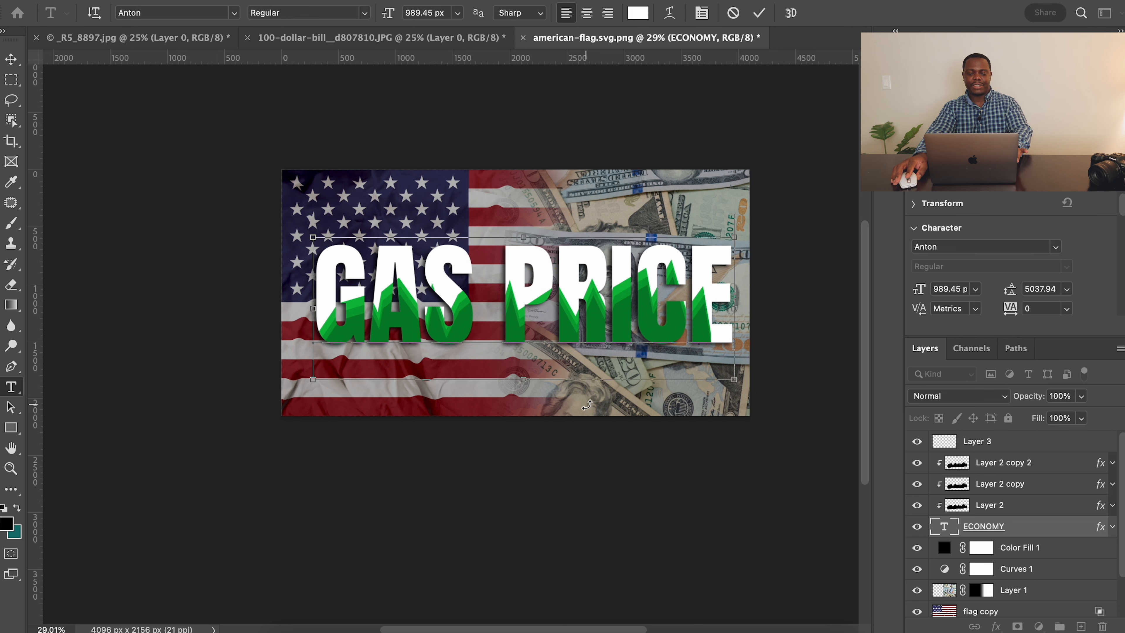
Step: Change the whole title text back to ECONOMY and commit the text edit
key("super+a")
type("ECO")
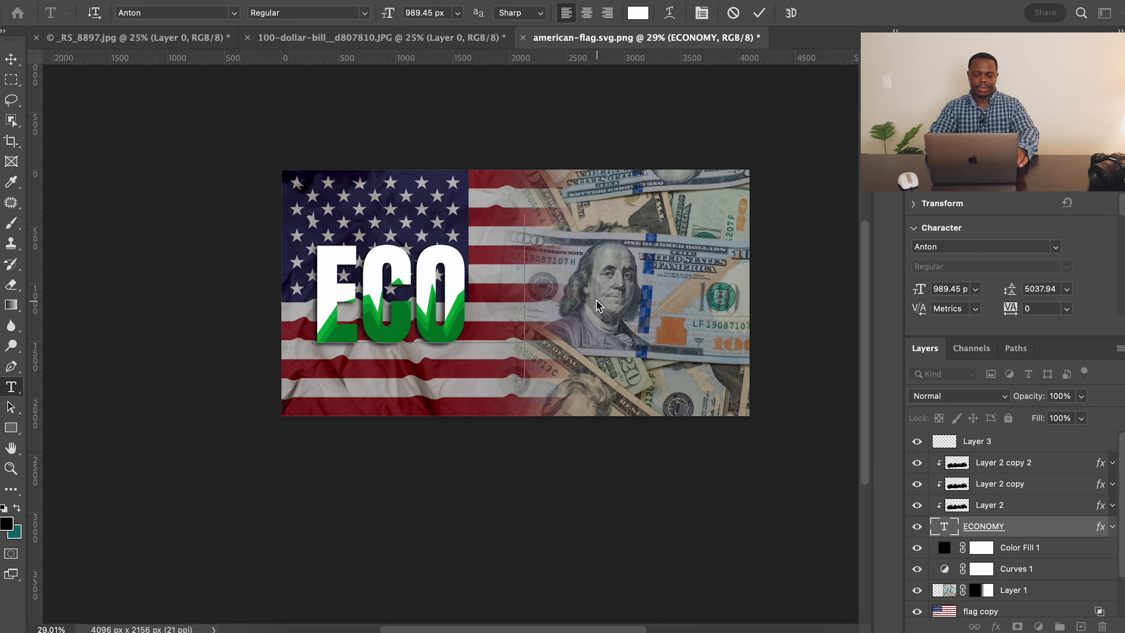
type("NOMY")
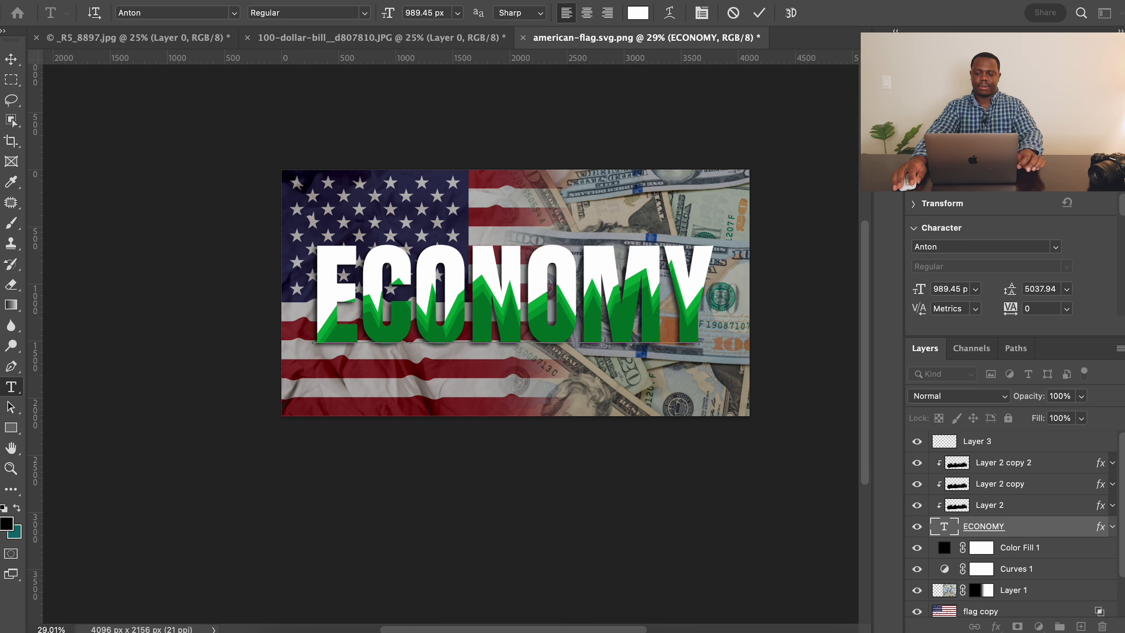
left_click(762, 14)
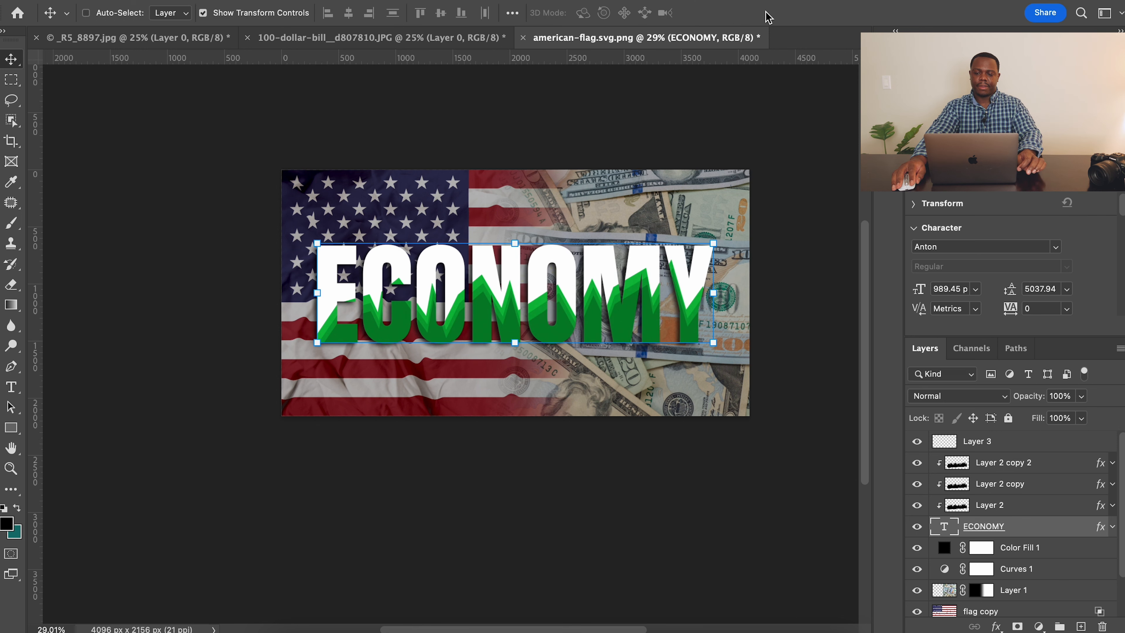
Step: Select the empty Layer 3 and inspect the composite enlarged in full screen mode
left_click(990, 440)
key("f")
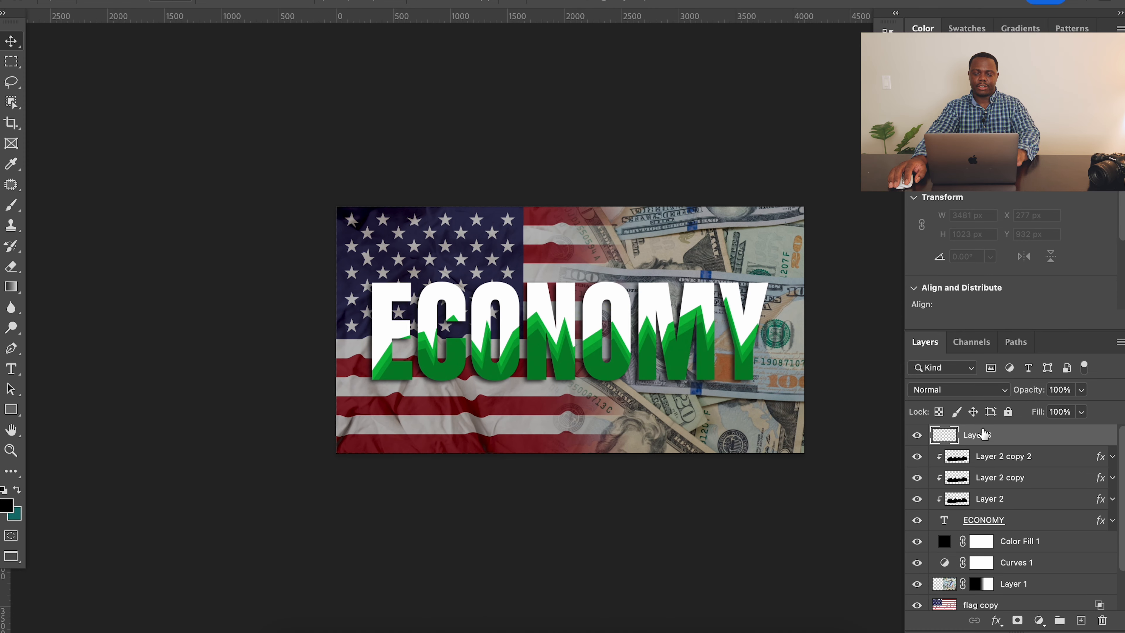
key("f")
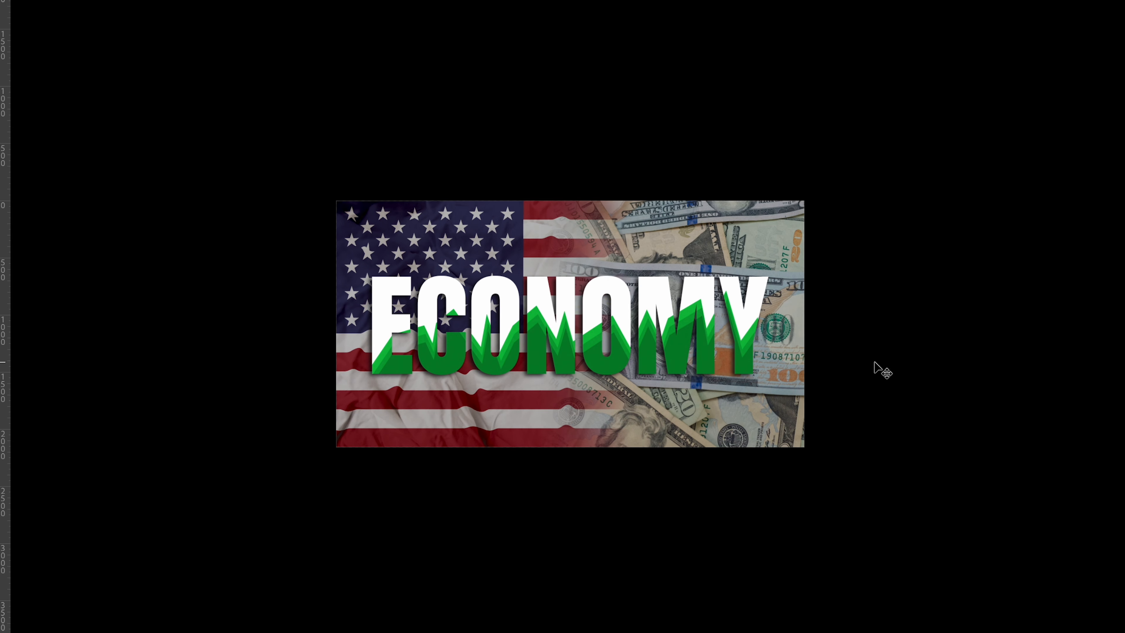
key("ctrl+0")
scroll(874, 362, "down", 1)
left_click_drag(898, 369, 863, 341)
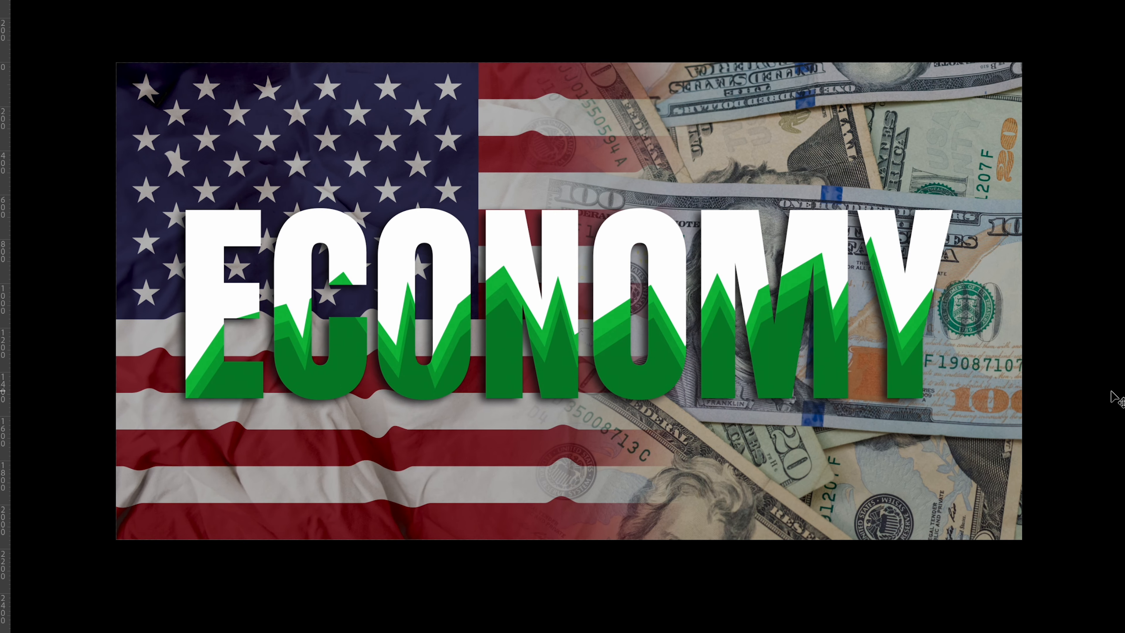